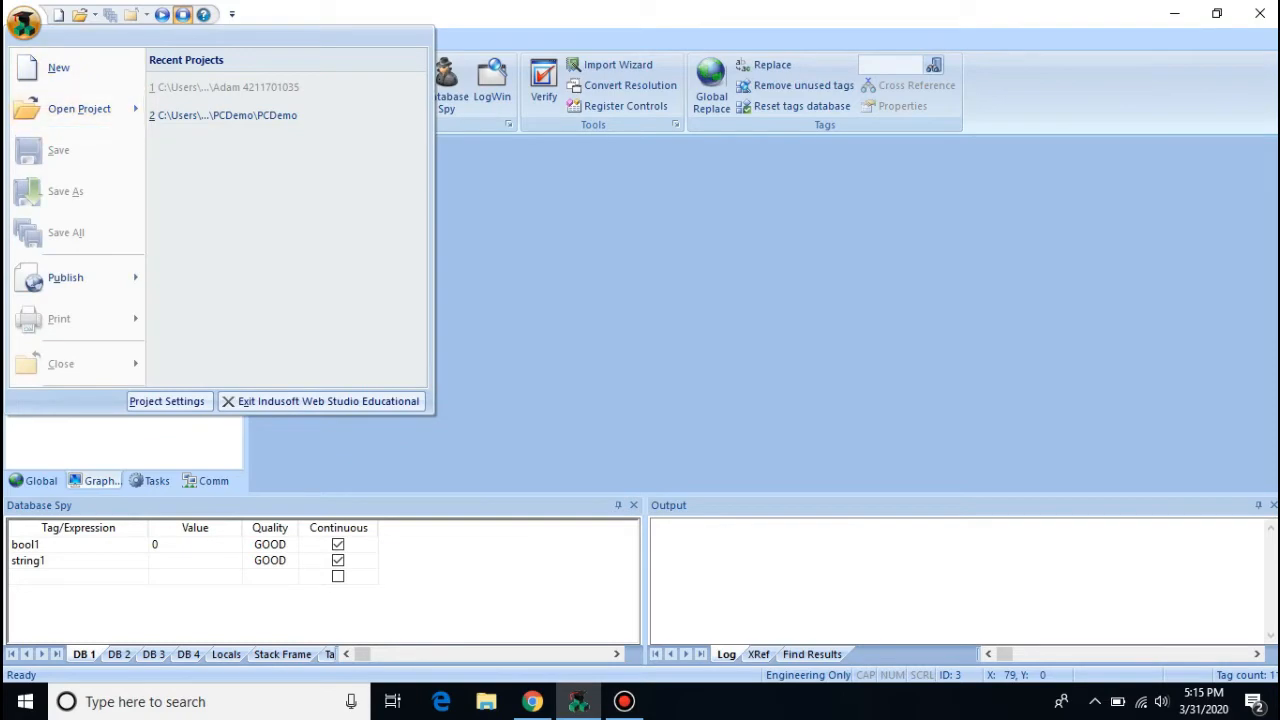
# Step: Open the Main screen from the project's Screens folder and save it as a new screen named Alarm
pyautogui.press('Escape')
pyautogui.doubleClick(94, 251)
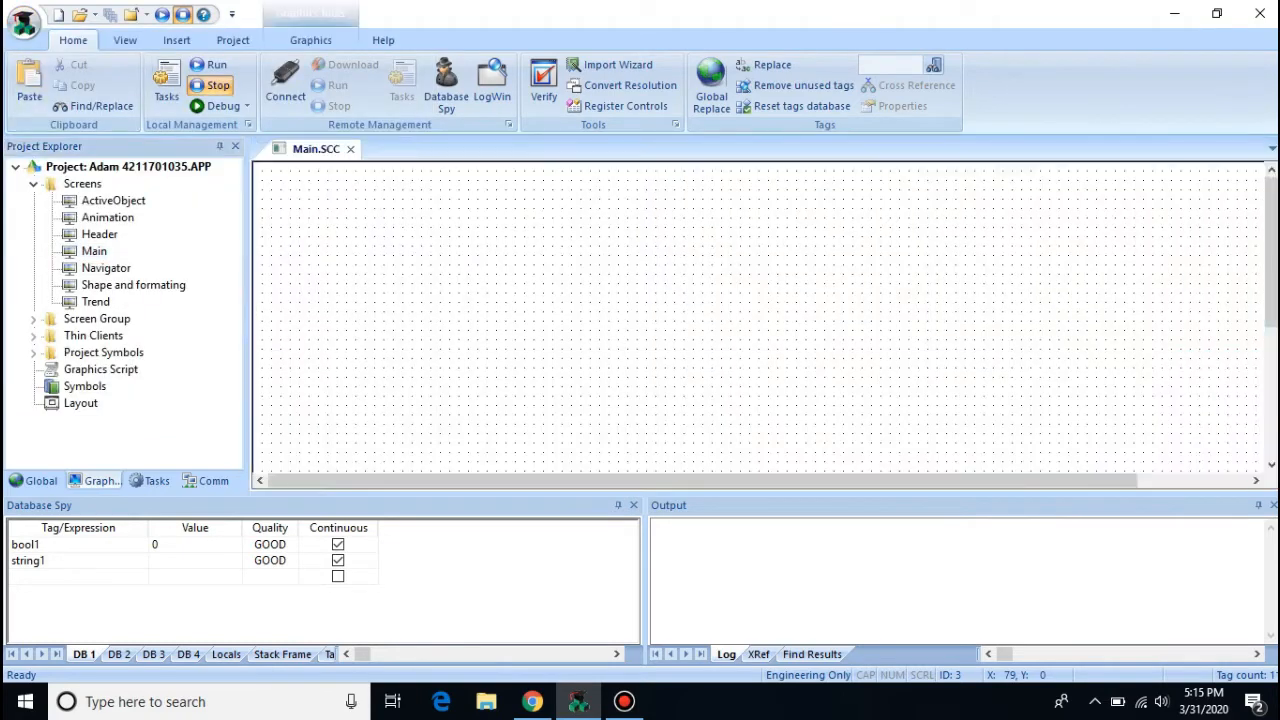
pyautogui.click(24, 22)
pyautogui.press('Return')
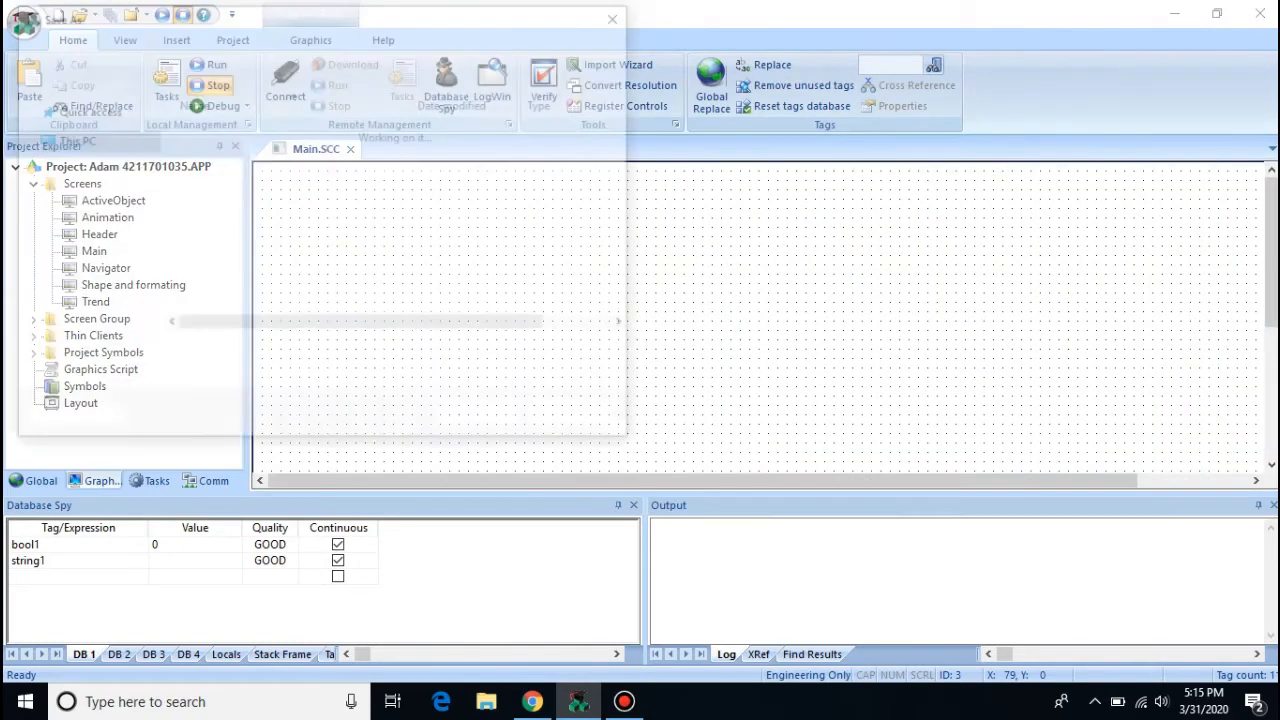
pyautogui.write('Alarm')
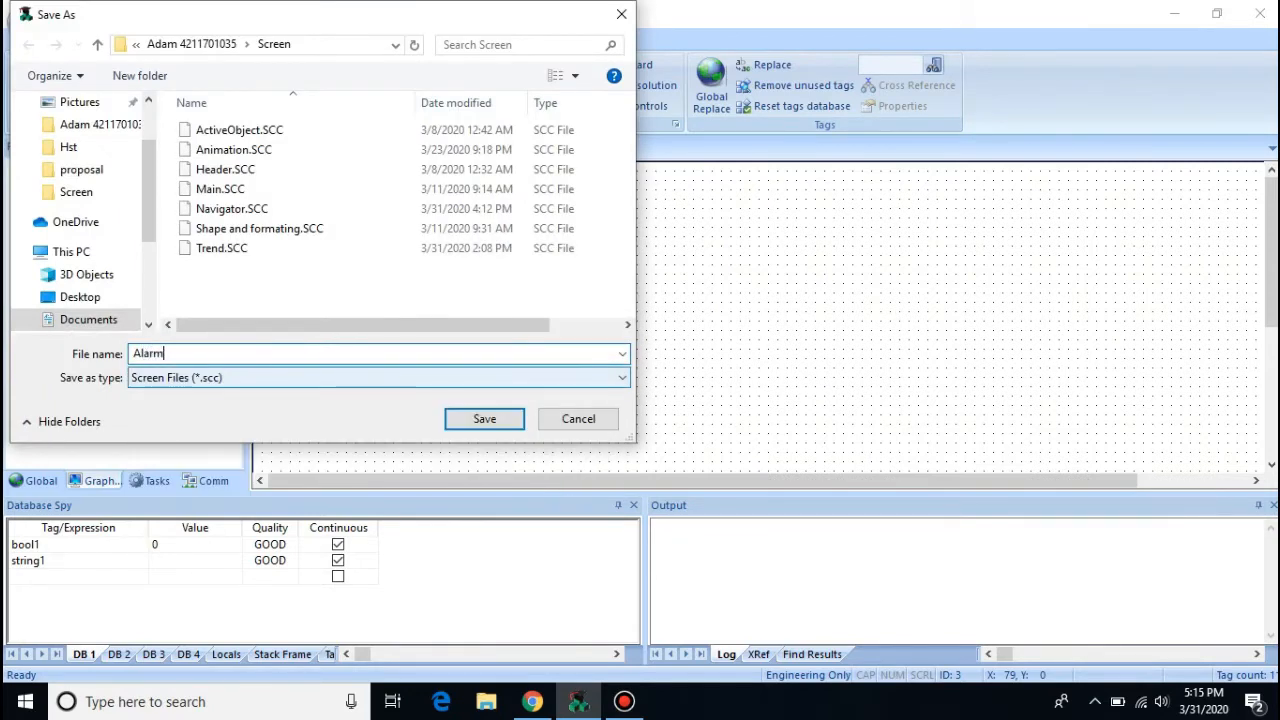
pyautogui.press('Return')
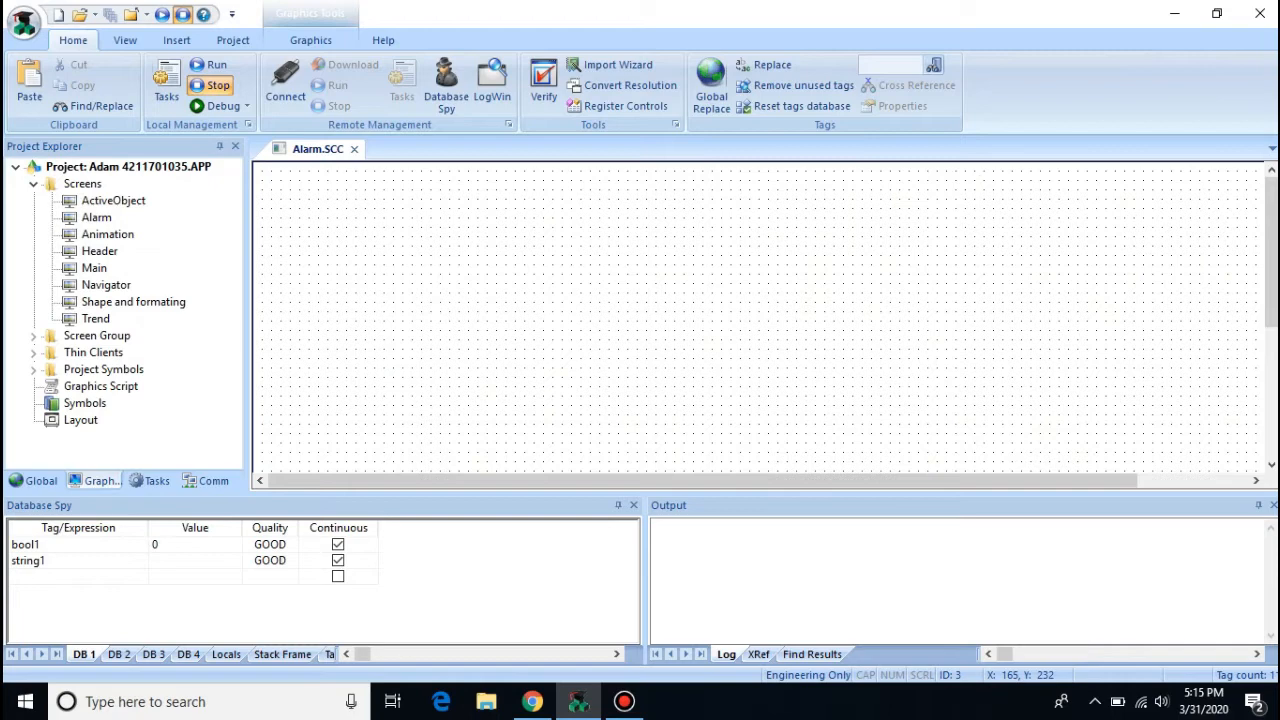
# Step: Set the Alarm button on the Navigator screen to open the Alarm screen, and close Navigator with its changes saved
pyautogui.doubleClick(106, 285)
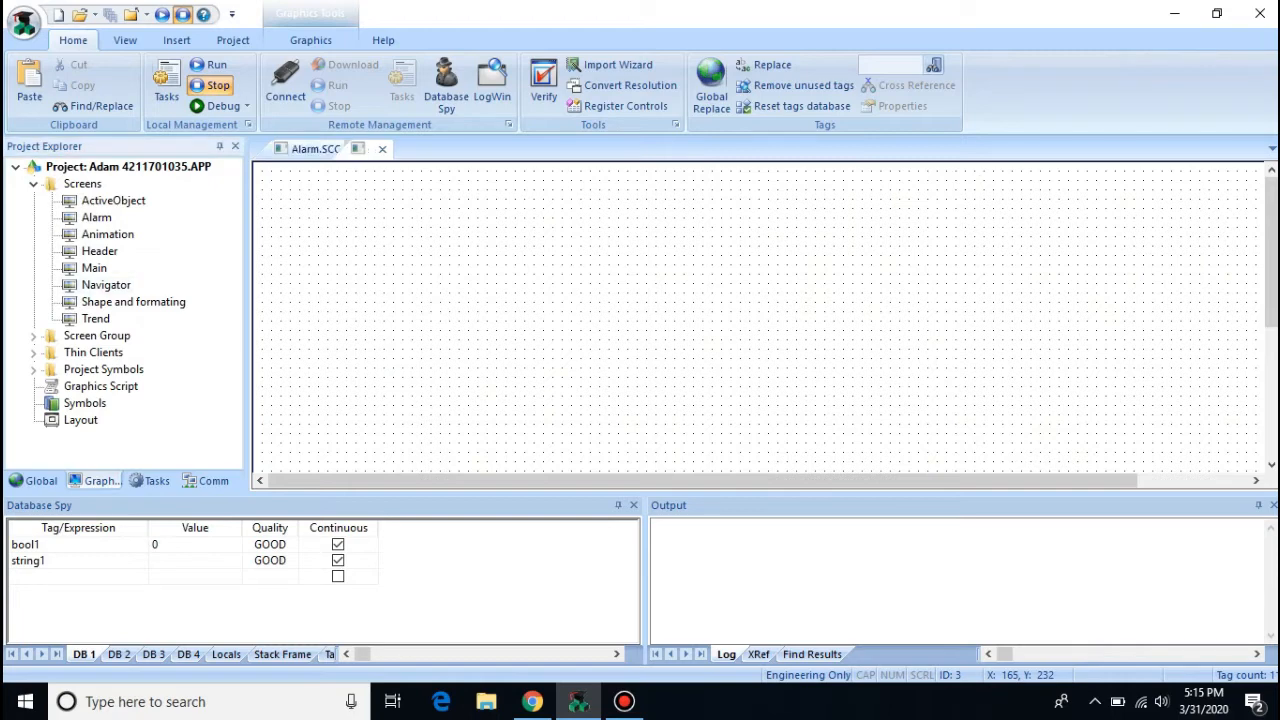
pyautogui.click(318, 420)
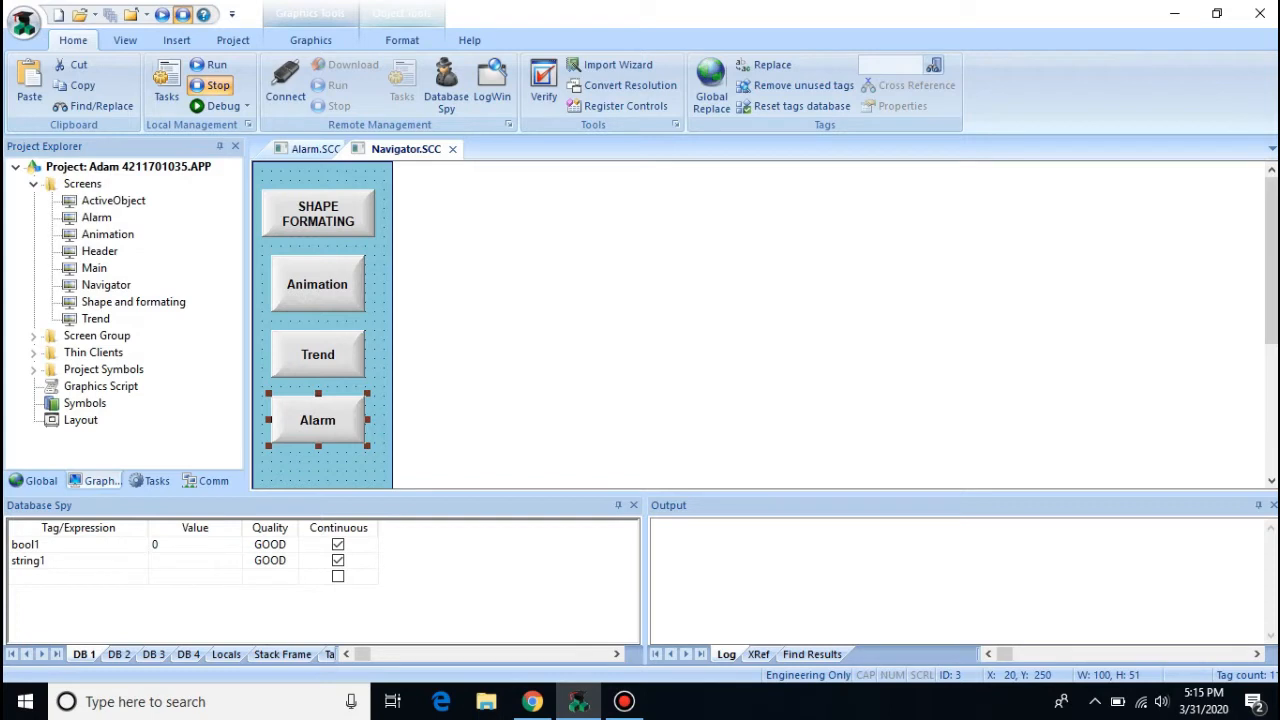
pyautogui.doubleClick(318, 420)
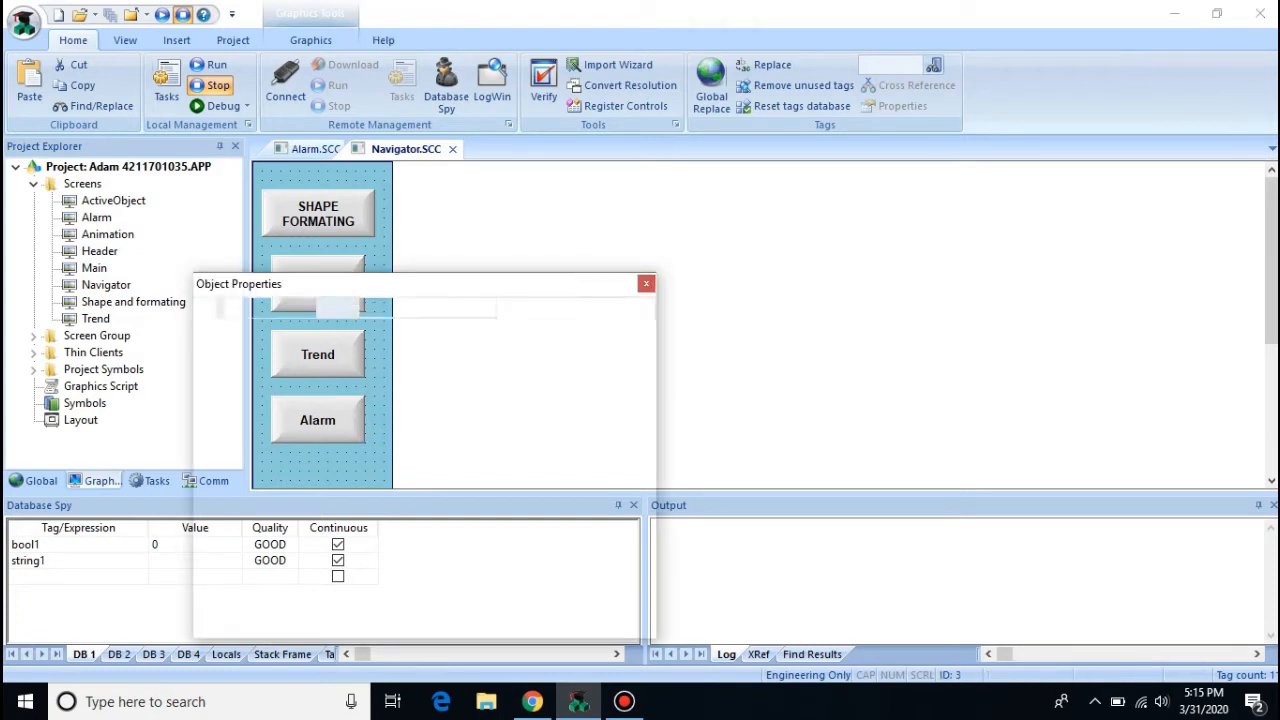
pyautogui.click(609, 405)
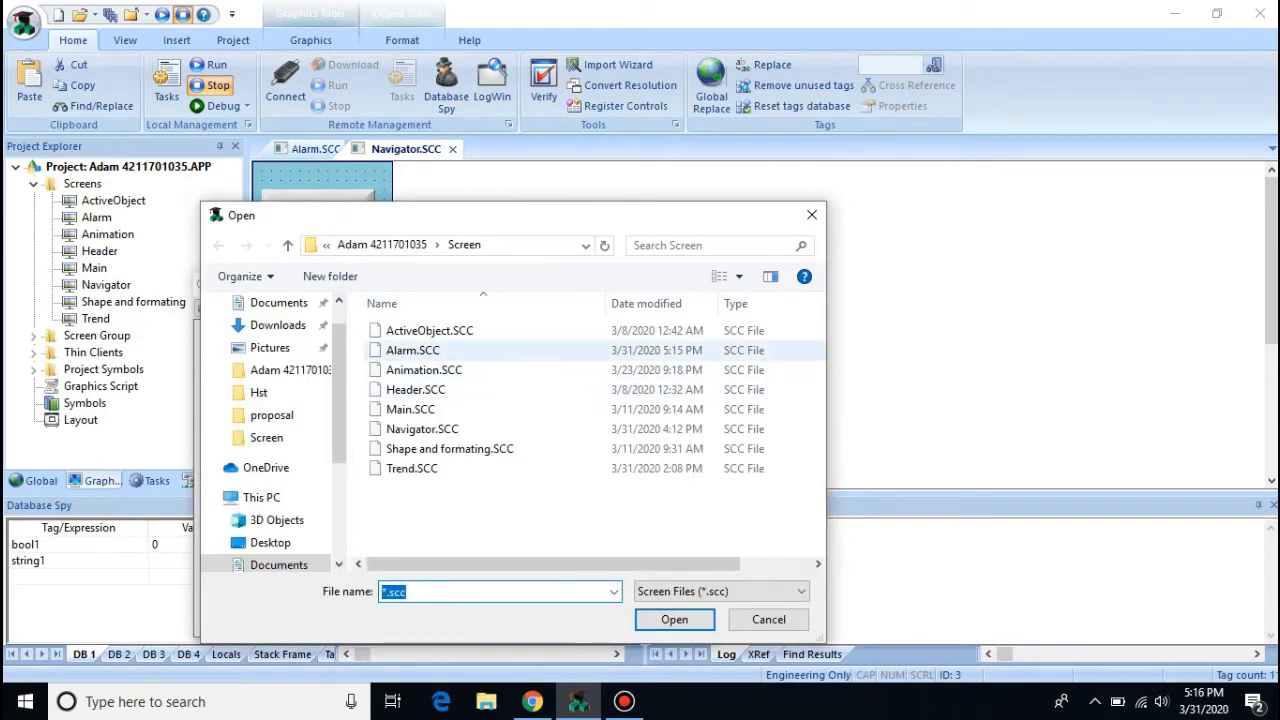
pyautogui.doubleClick(413, 350)
pyautogui.click(576, 308)
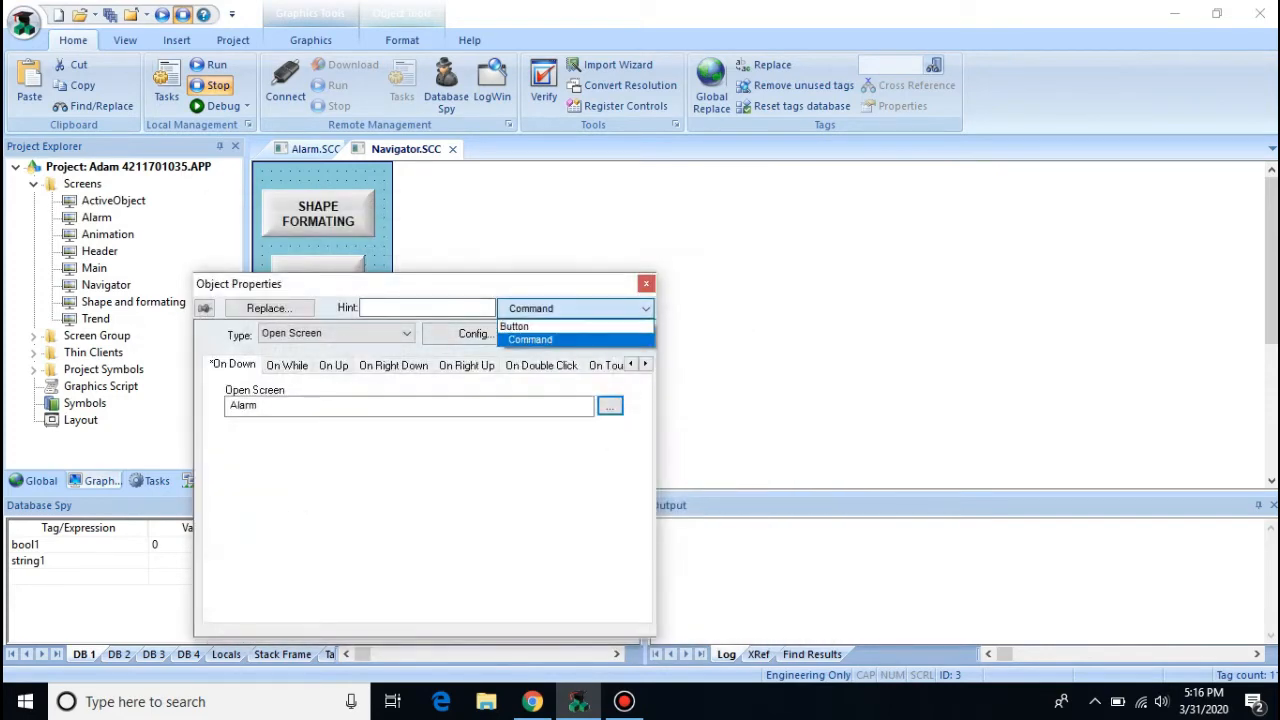
pyautogui.click(540, 325)
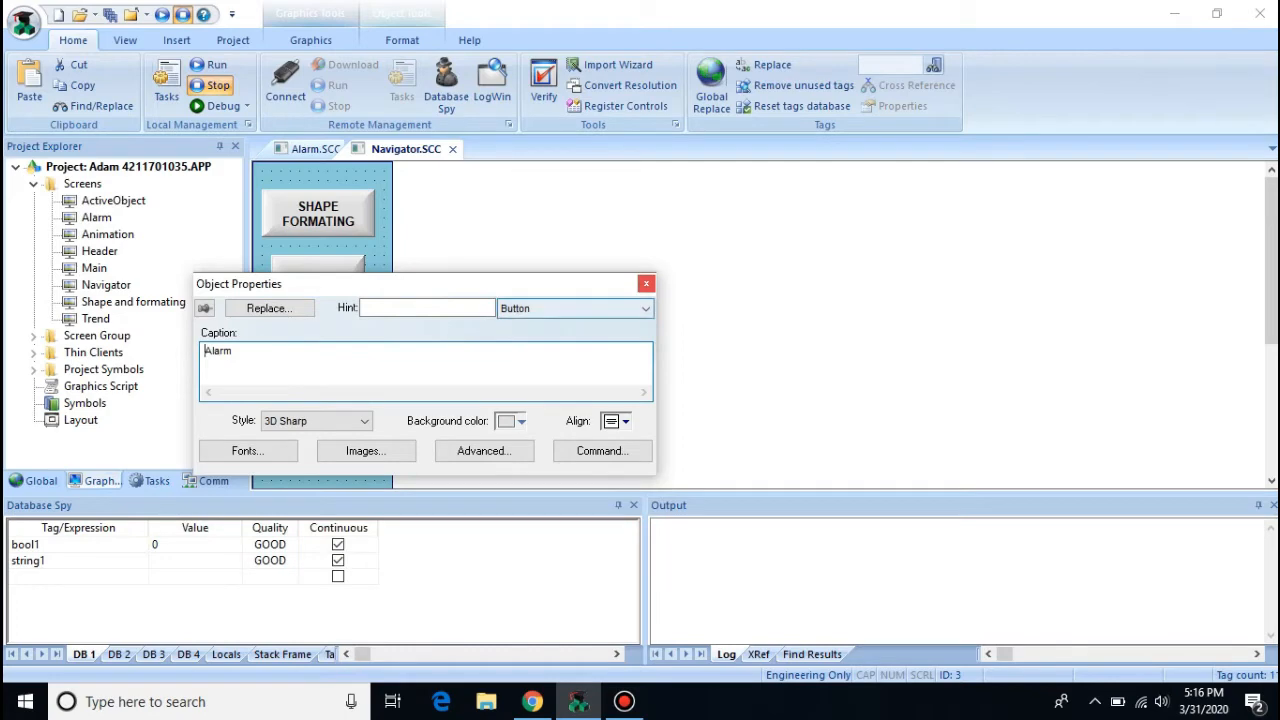
pyautogui.click(646, 284)
pyautogui.click(453, 149)
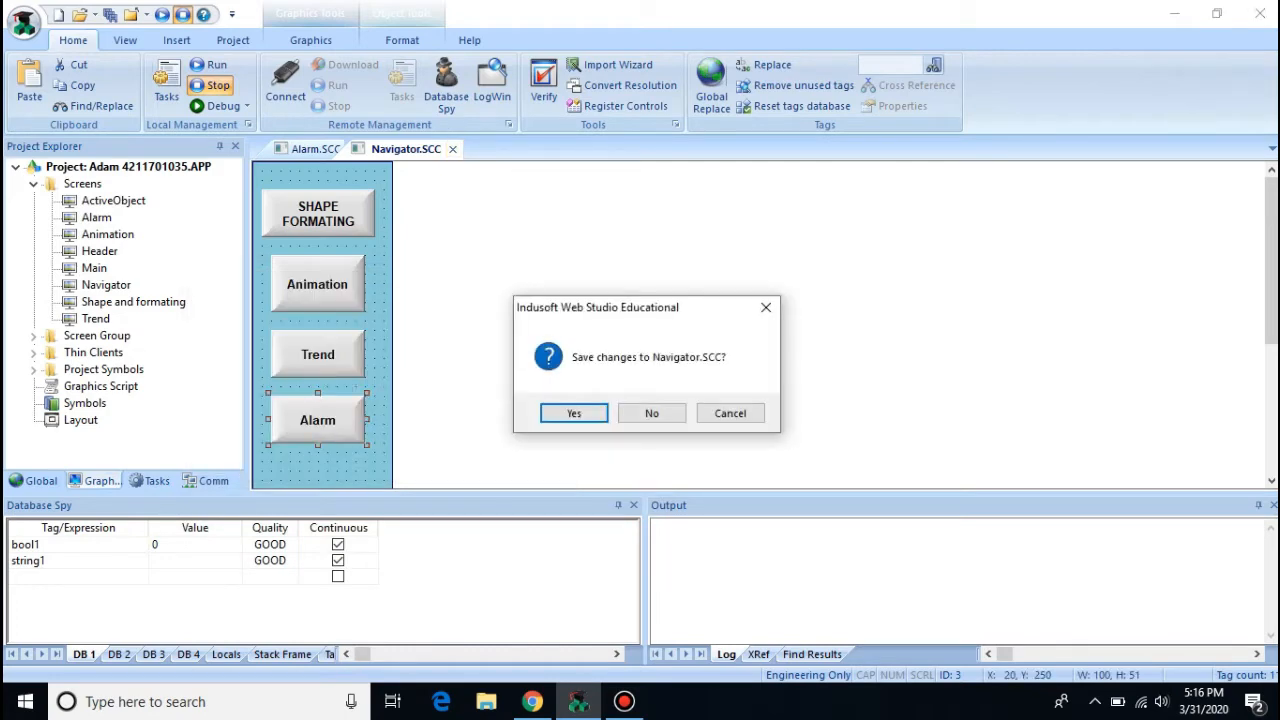
pyautogui.press('Return')
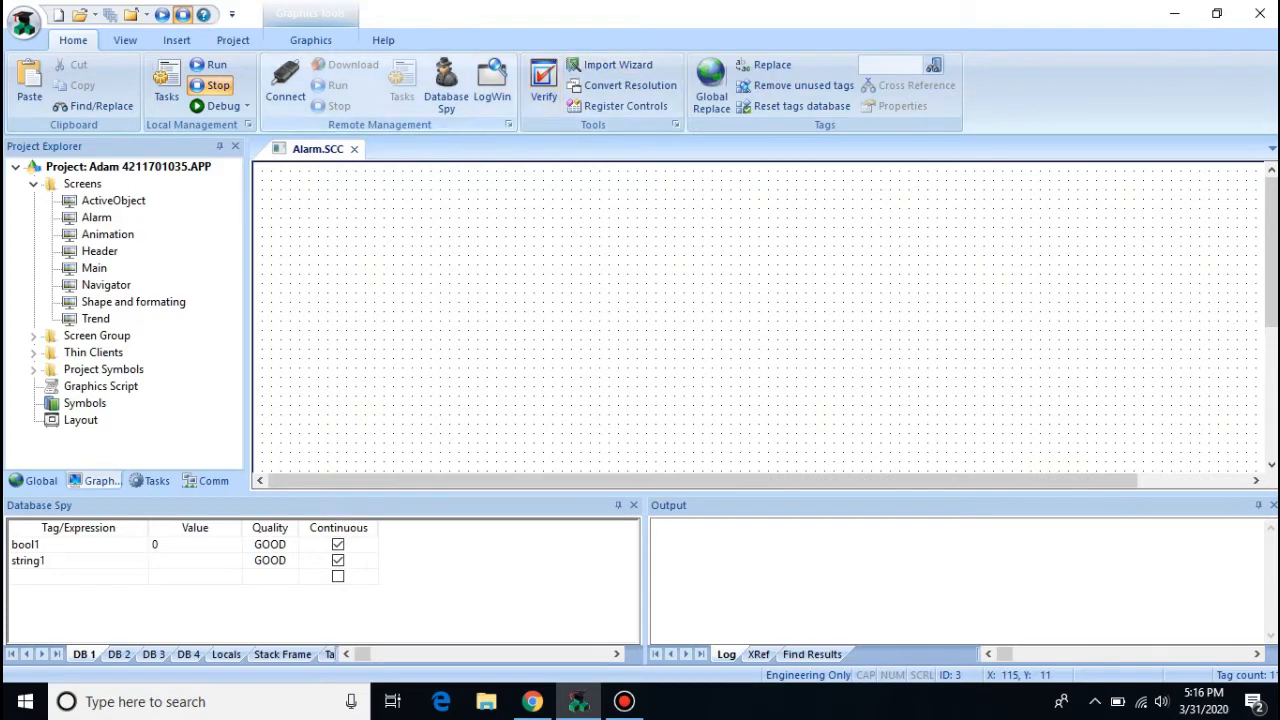
# Step: Draw an Alarm/Event control about 456 wide and 191 high in the upper middle of the Alarm screen
pyautogui.click(310, 40)
pyautogui.click(740, 66)
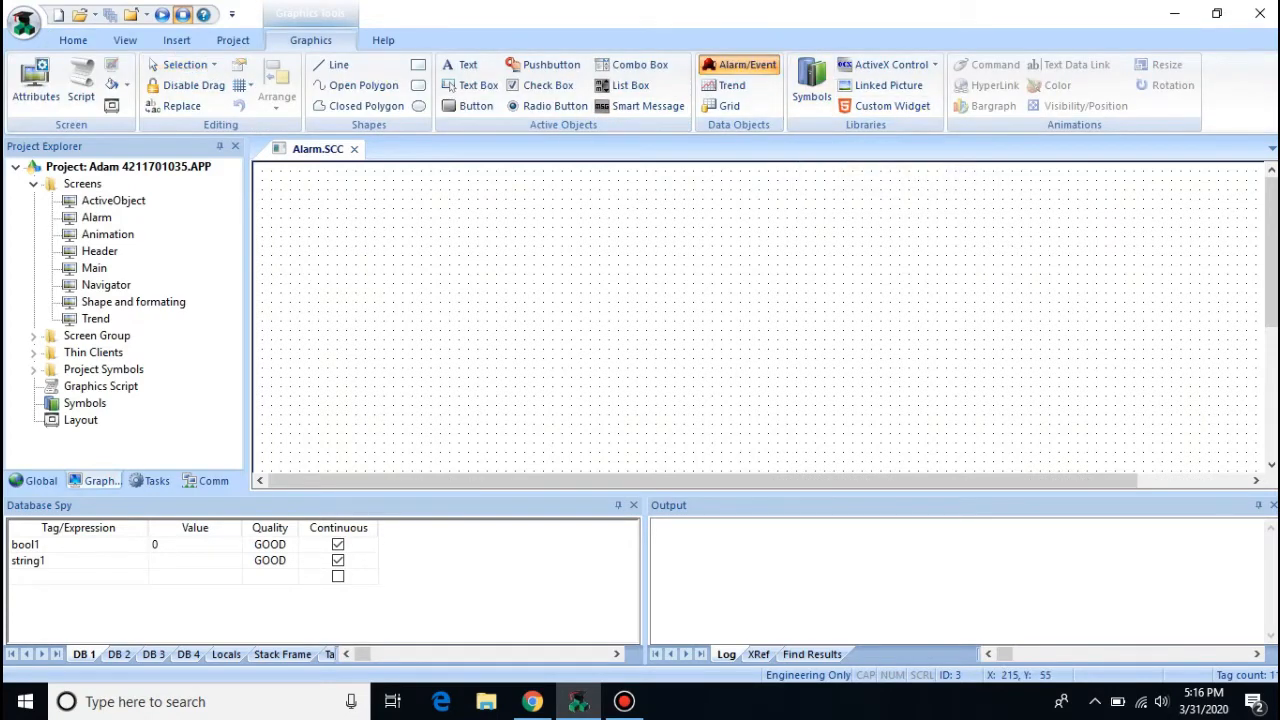
pyautogui.moveTo(458, 204); pyautogui.dragTo(888, 386)
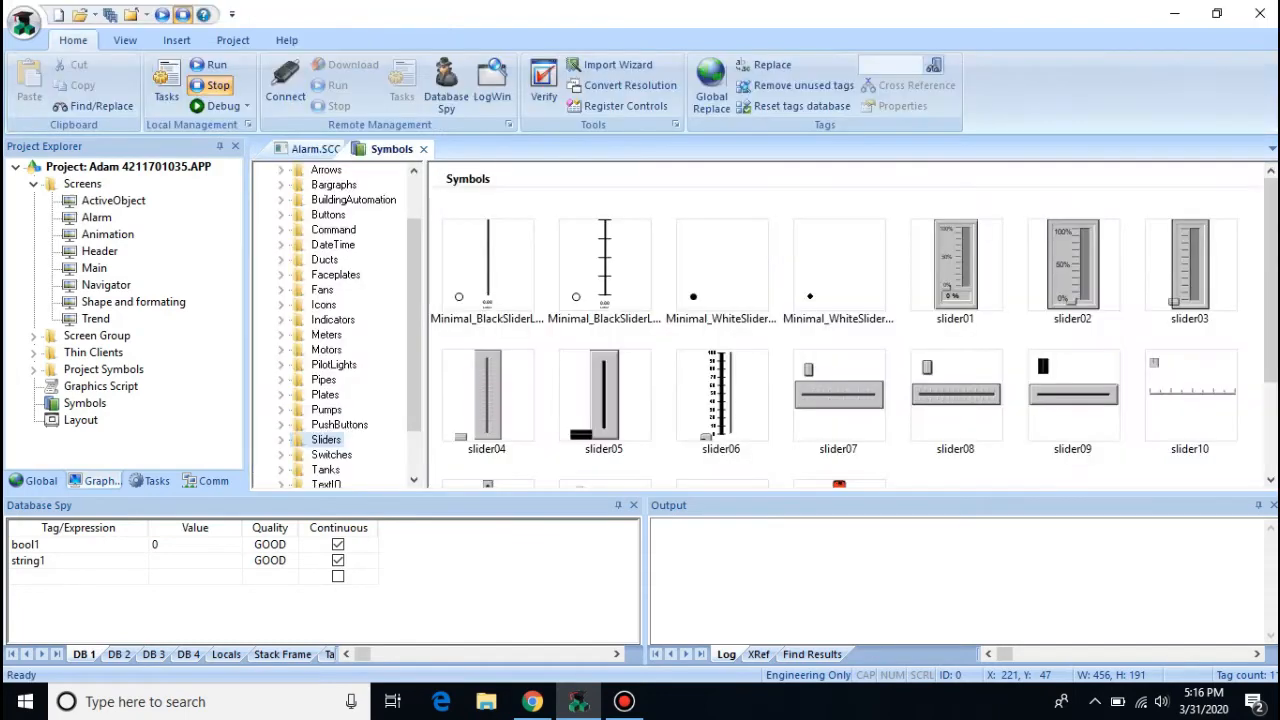
# Step: Place the slider03 symbol from the Sliders library beside the alarm table on the Alarm screen, and close the symbol library
pyautogui.click(1190, 265)
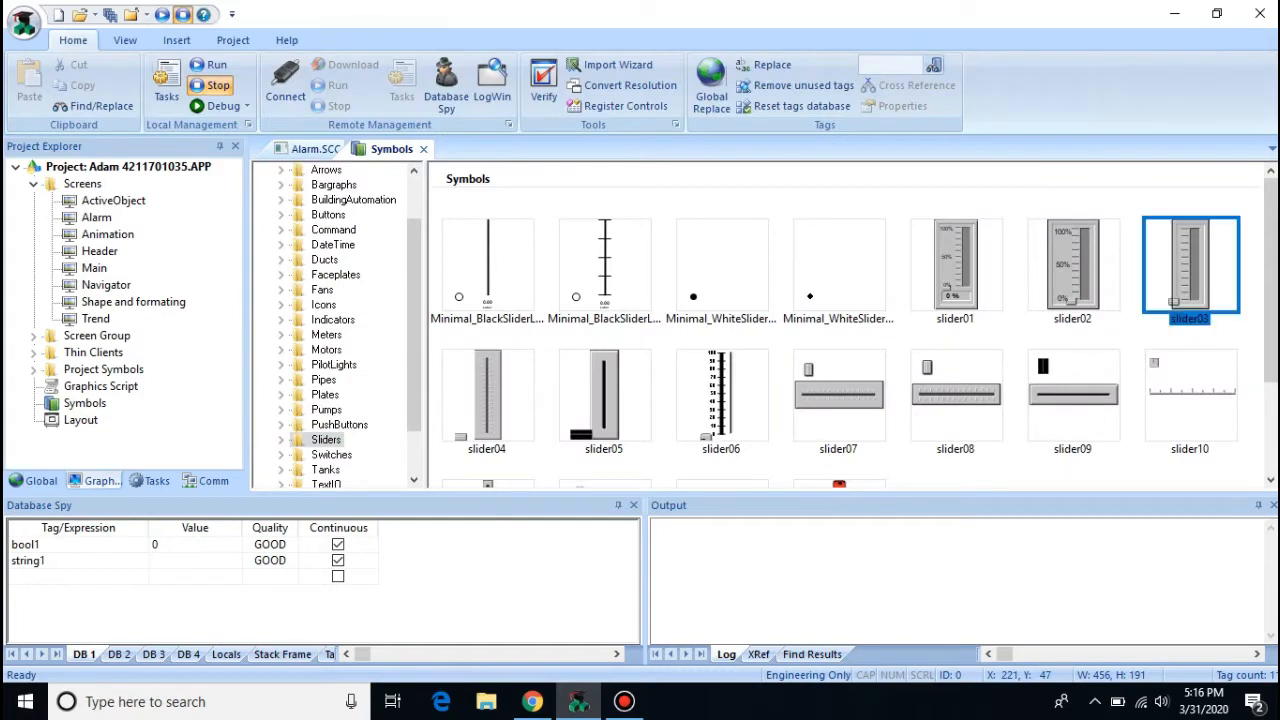
pyautogui.doubleClick(1190, 265)
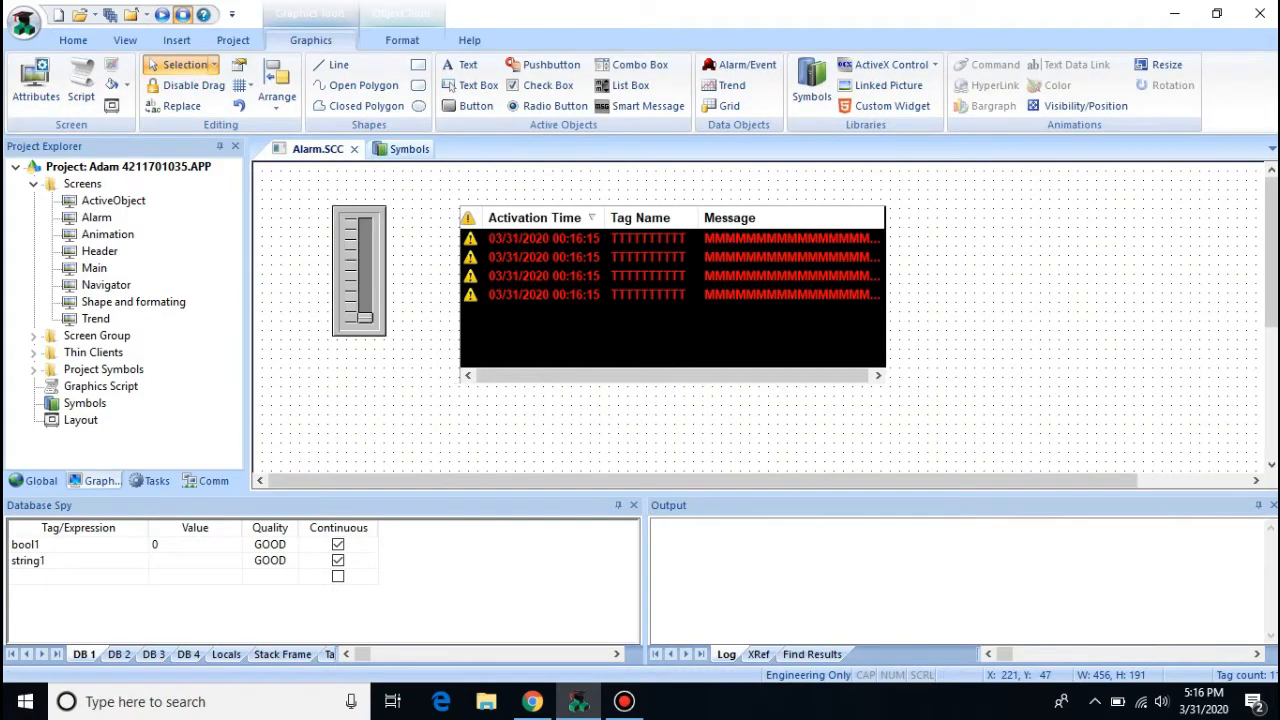
pyautogui.click(382, 283)
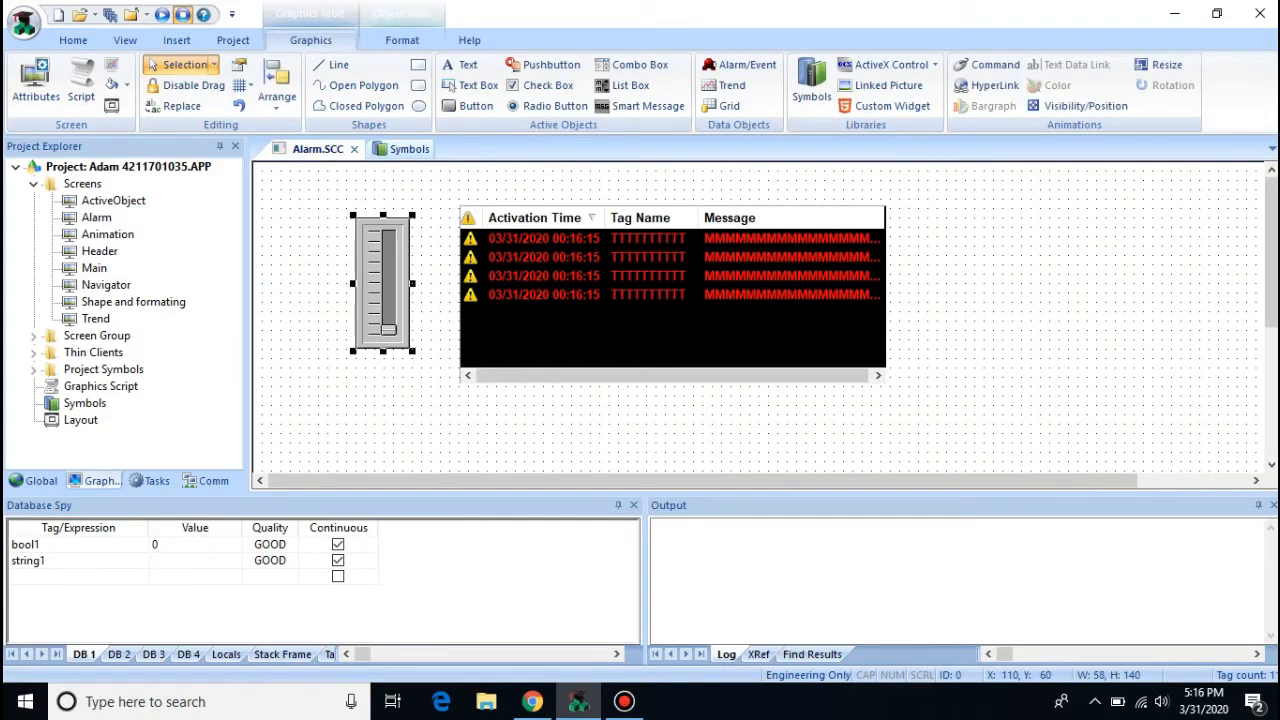
pyautogui.click(409, 149)
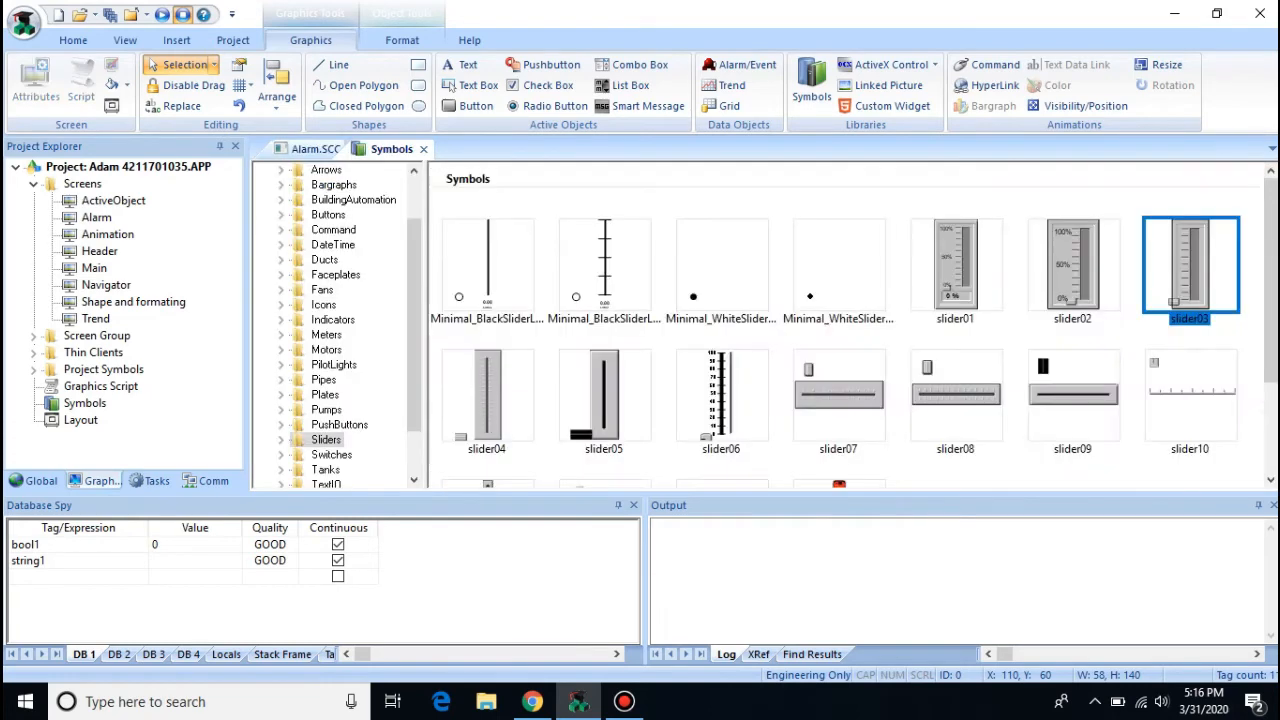
pyautogui.click(429, 149)
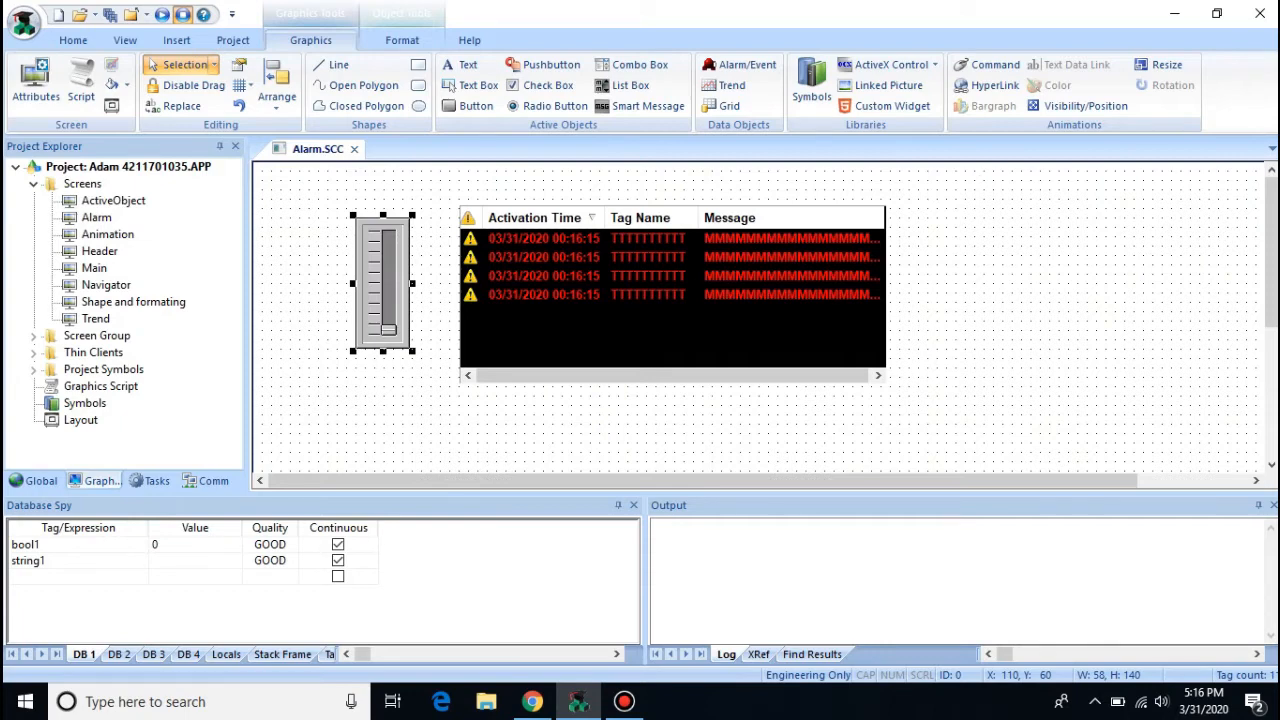
# Step: Draw a button about 90 wide and 61 high directly below the slider
pyautogui.click(673, 295)
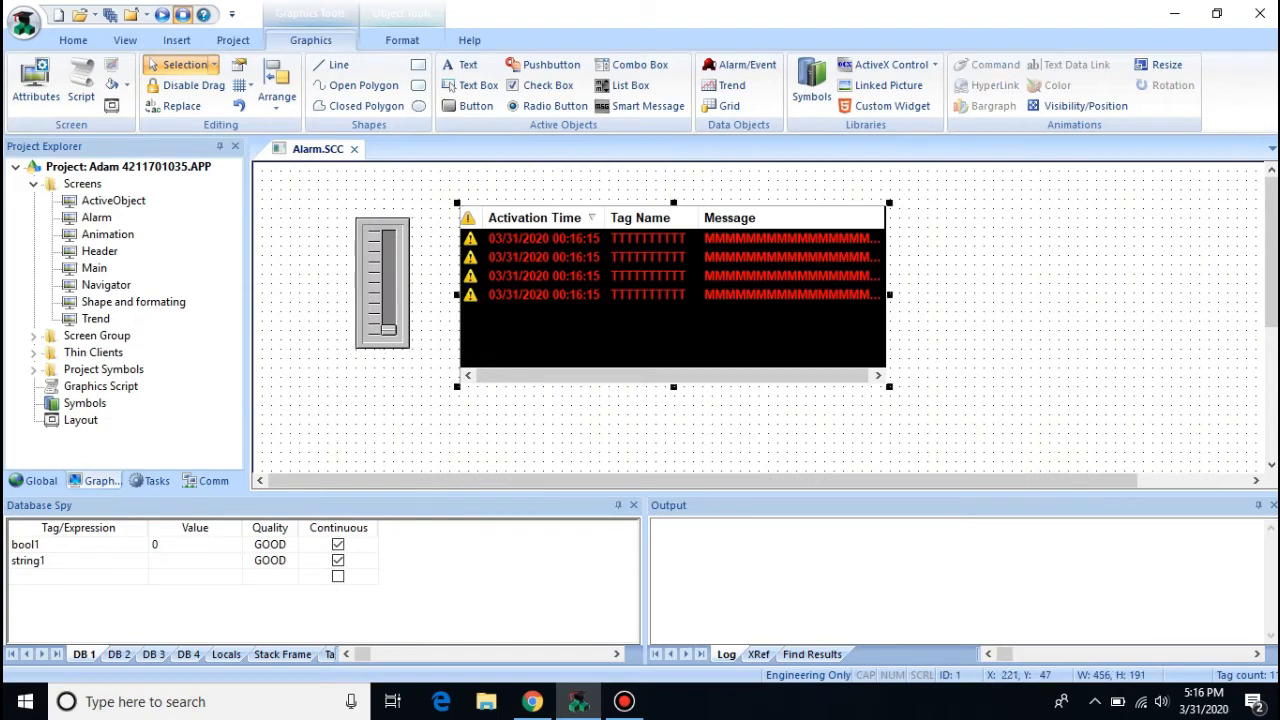
pyautogui.click(470, 106)
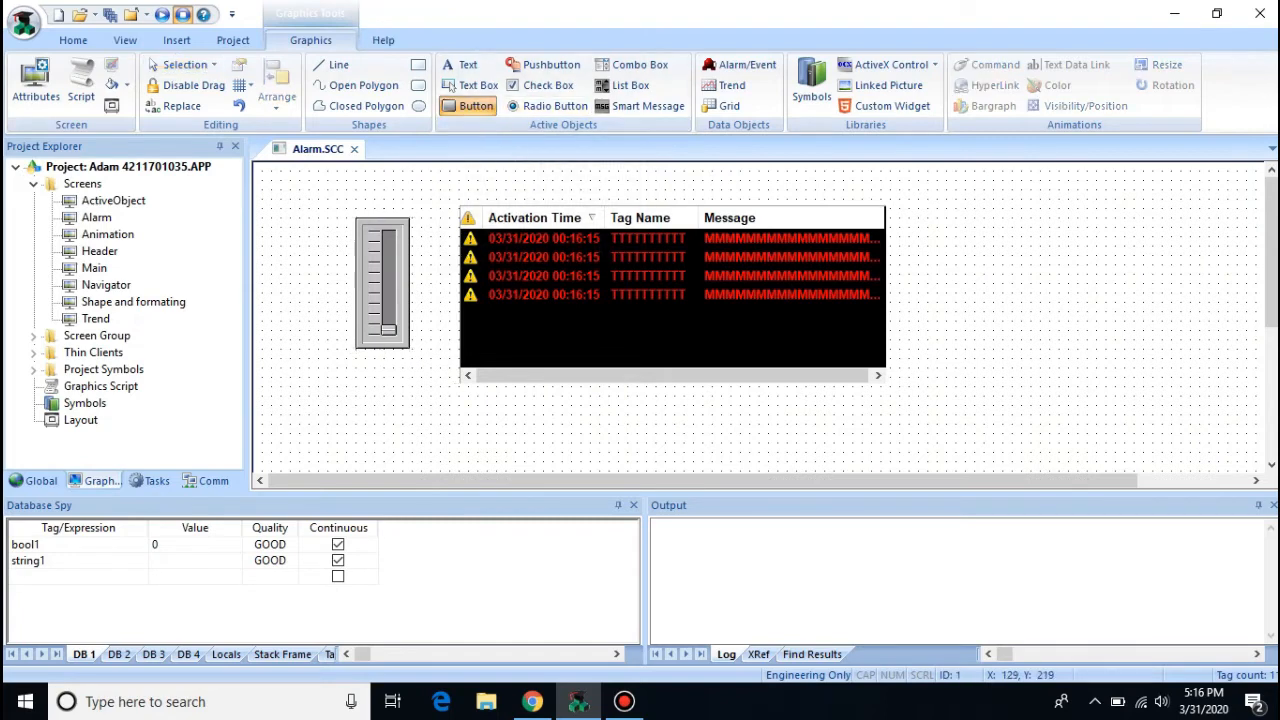
pyautogui.moveTo(346, 358); pyautogui.dragTo(432, 416)
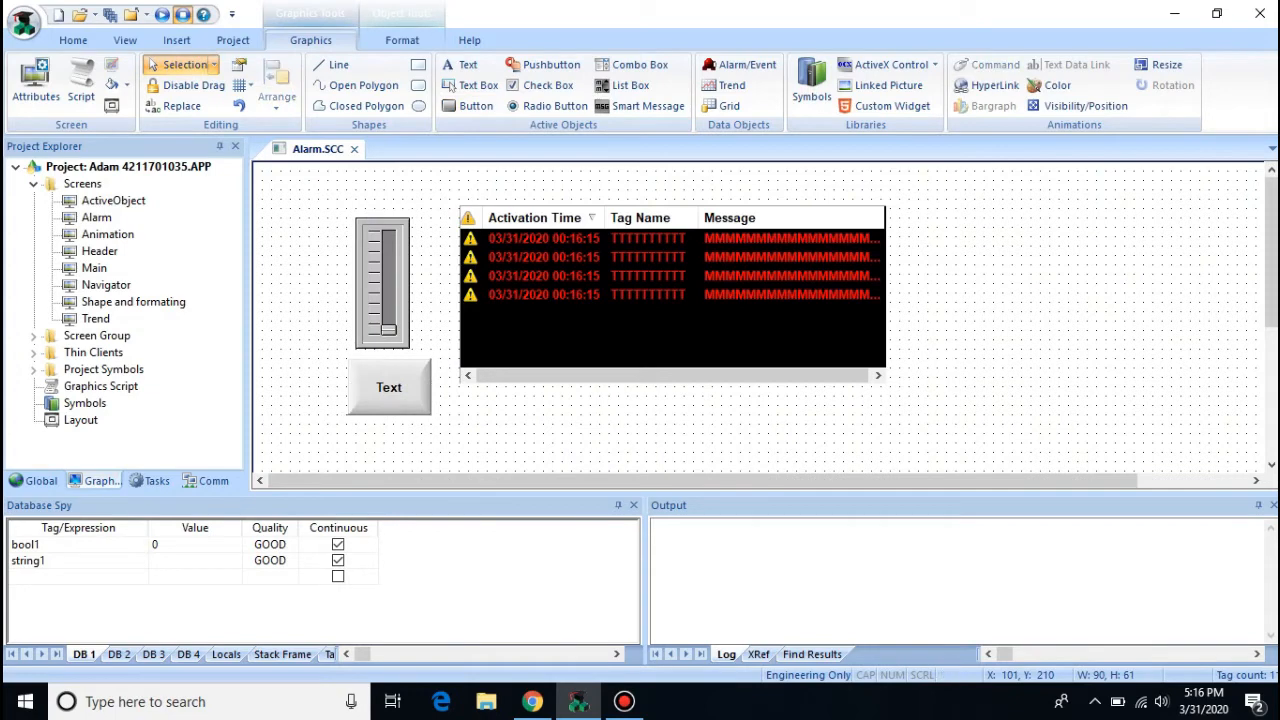
# Step: Change the caption of the button below the slider to Alarm
pyautogui.rightClick(401, 391)
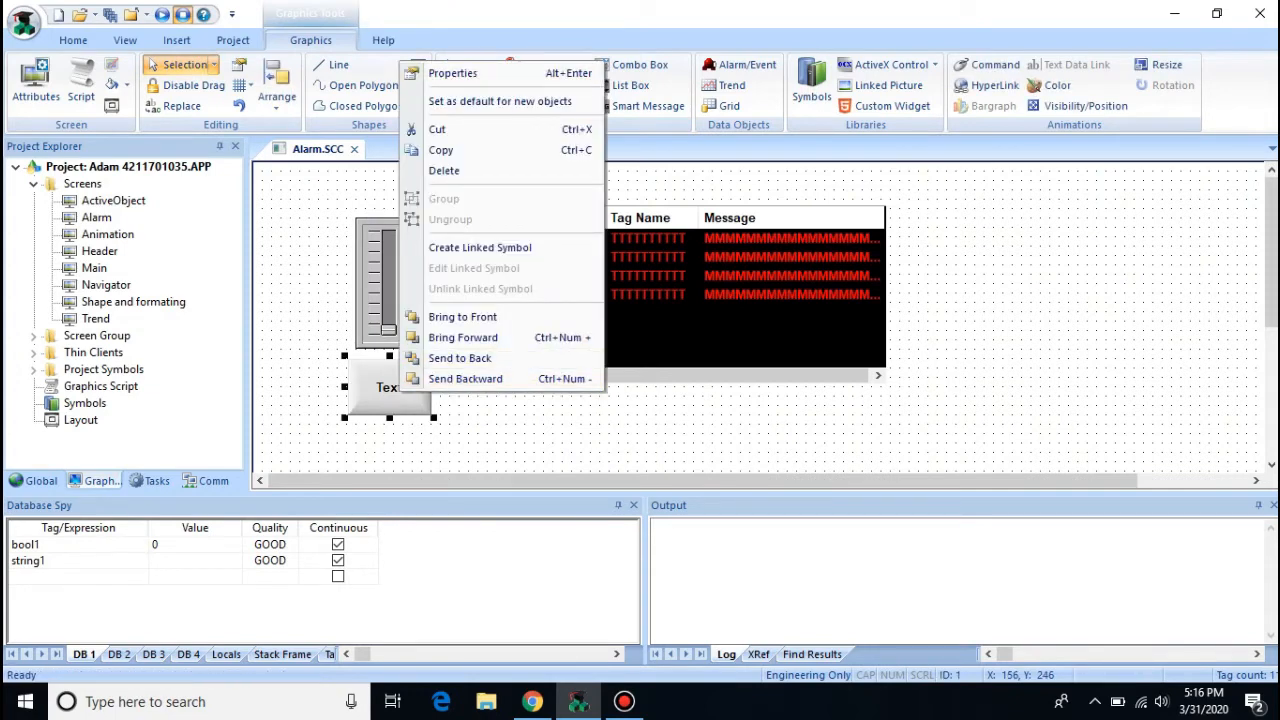
pyautogui.click(452, 73)
pyautogui.moveTo(225, 351); pyautogui.dragTo(214, 351)
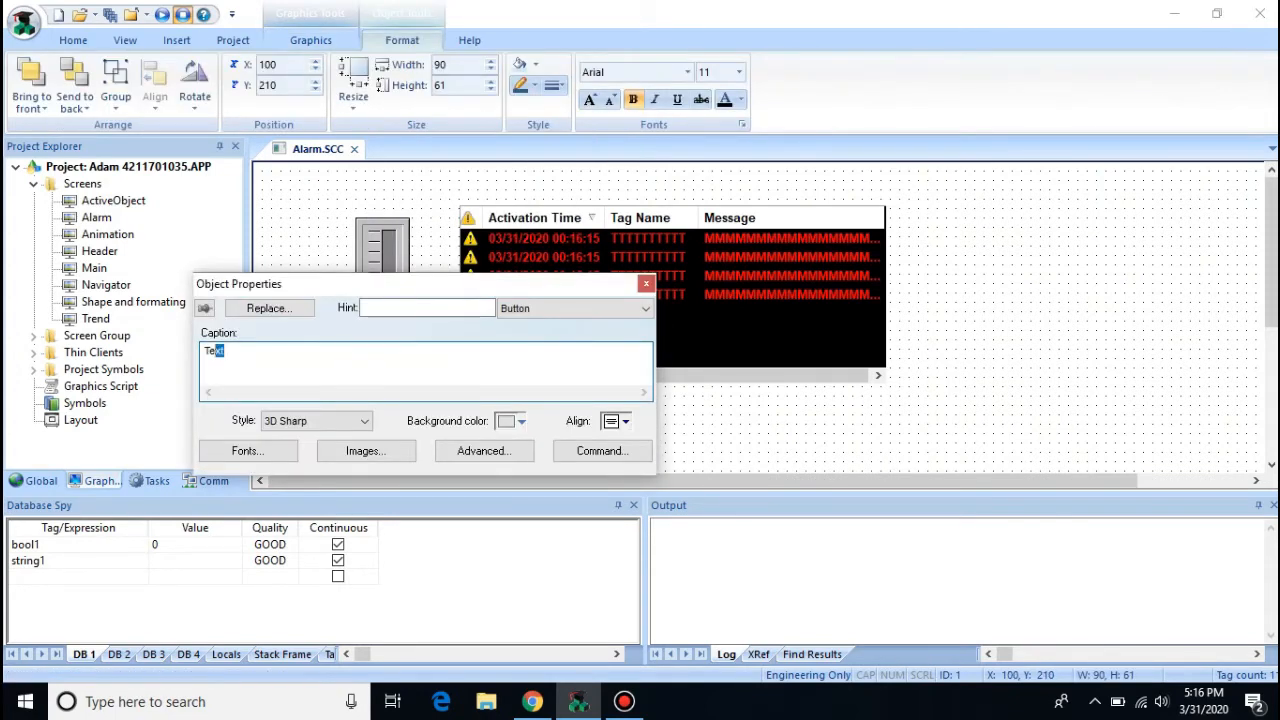
pyautogui.press('BackSpace')
pyautogui.press('BackSpace')
pyautogui.press('BackSpace')
pyautogui.write('Alarm')
# Step: Set the Alarm button's On Down command type to Toggle Tag and close its properties
pyautogui.click(602, 451)
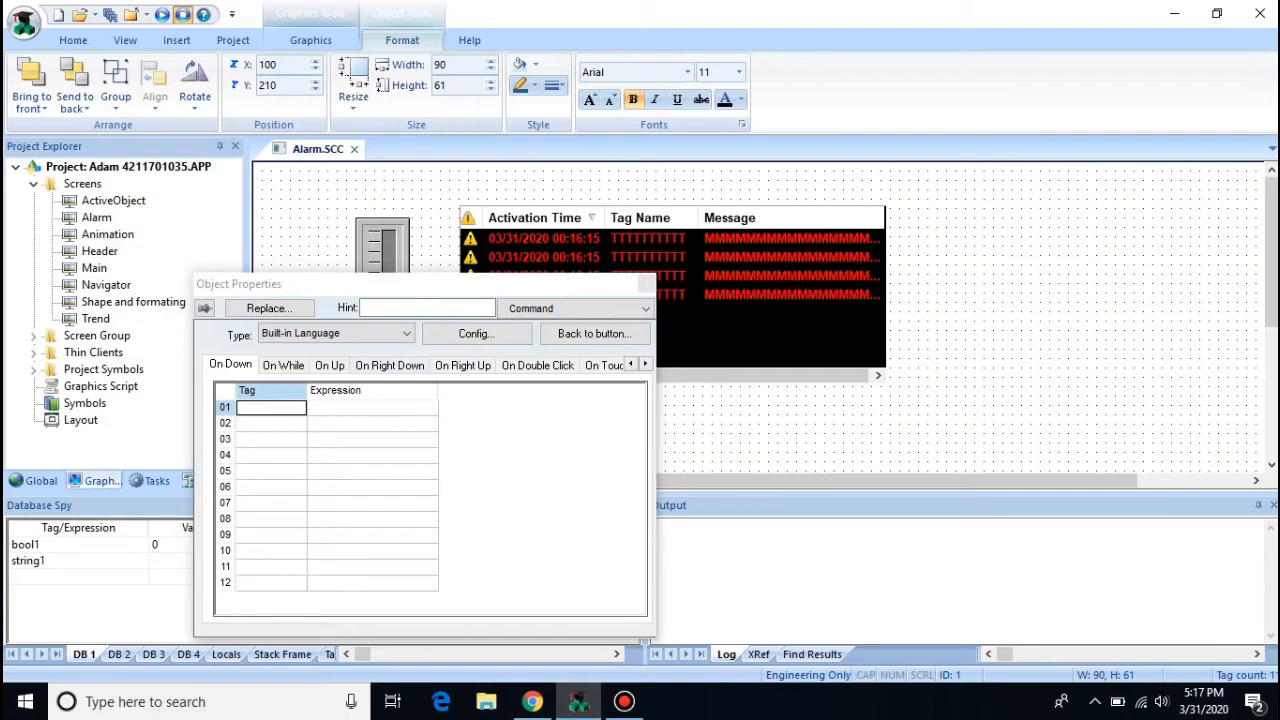
pyautogui.click(335, 333)
pyautogui.click(290, 427)
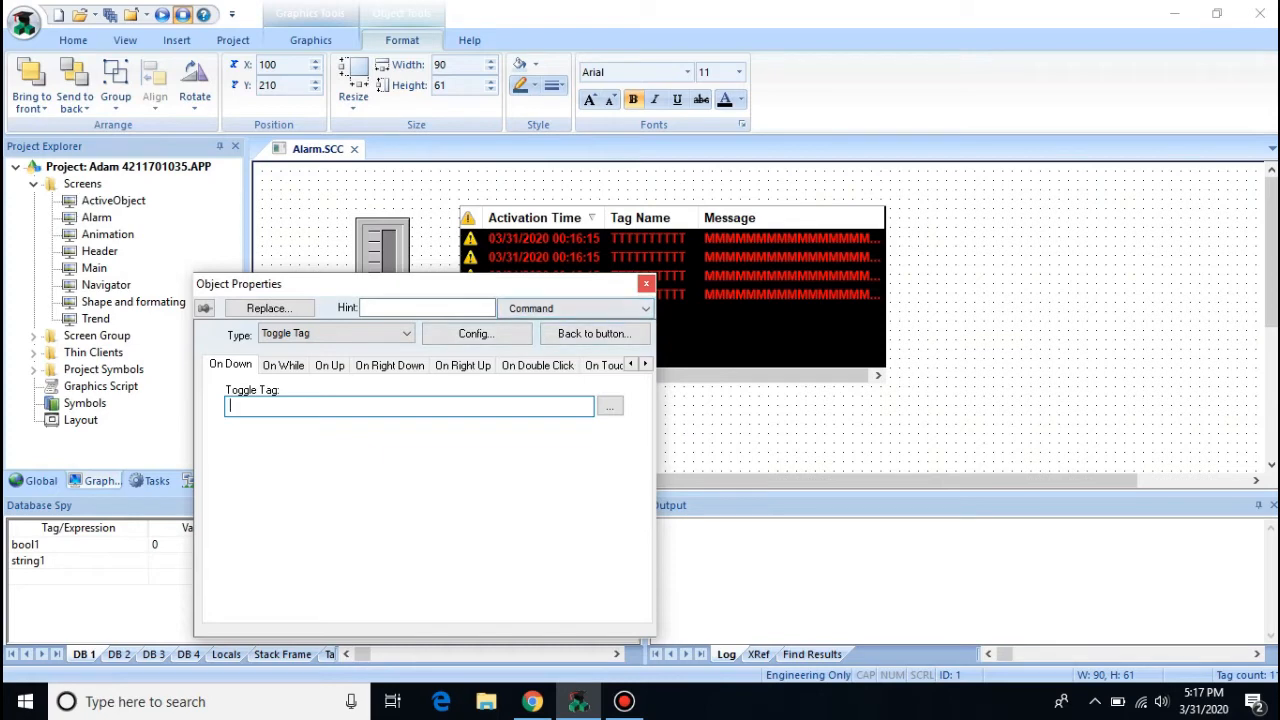
pyautogui.click(646, 283)
# Step: Set the Alarm/Event control's background colour to white and close its properties
pyautogui.click(647, 317)
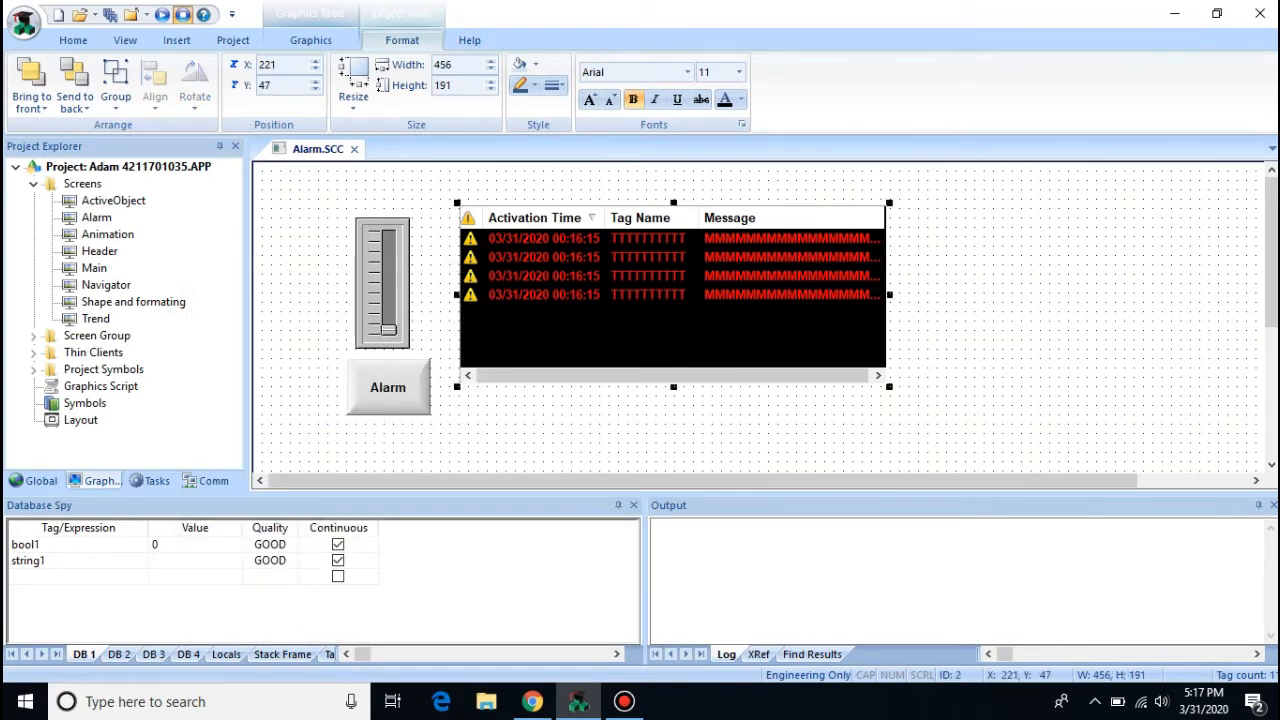
pyautogui.rightClick(647, 317)
pyautogui.moveTo(625, 310); pyautogui.dragTo(624, 313)
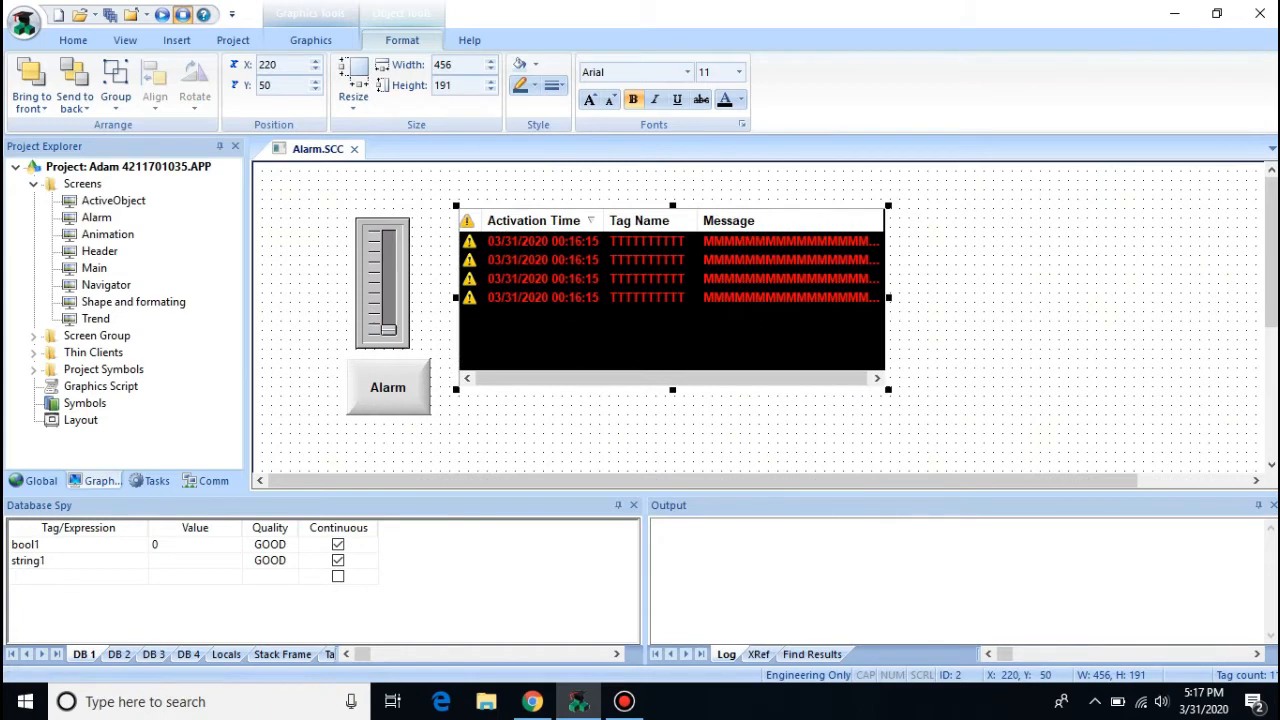
pyautogui.rightClick(588, 341)
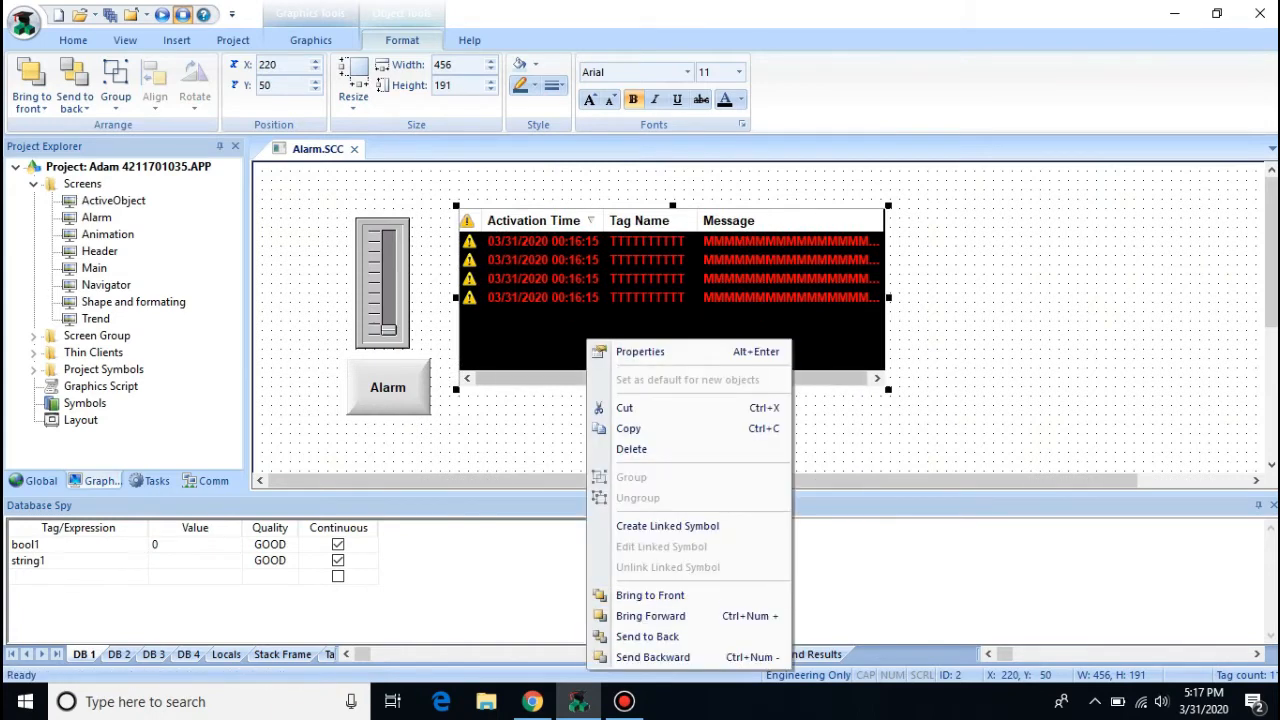
pyautogui.click(640, 351)
pyautogui.click(621, 397)
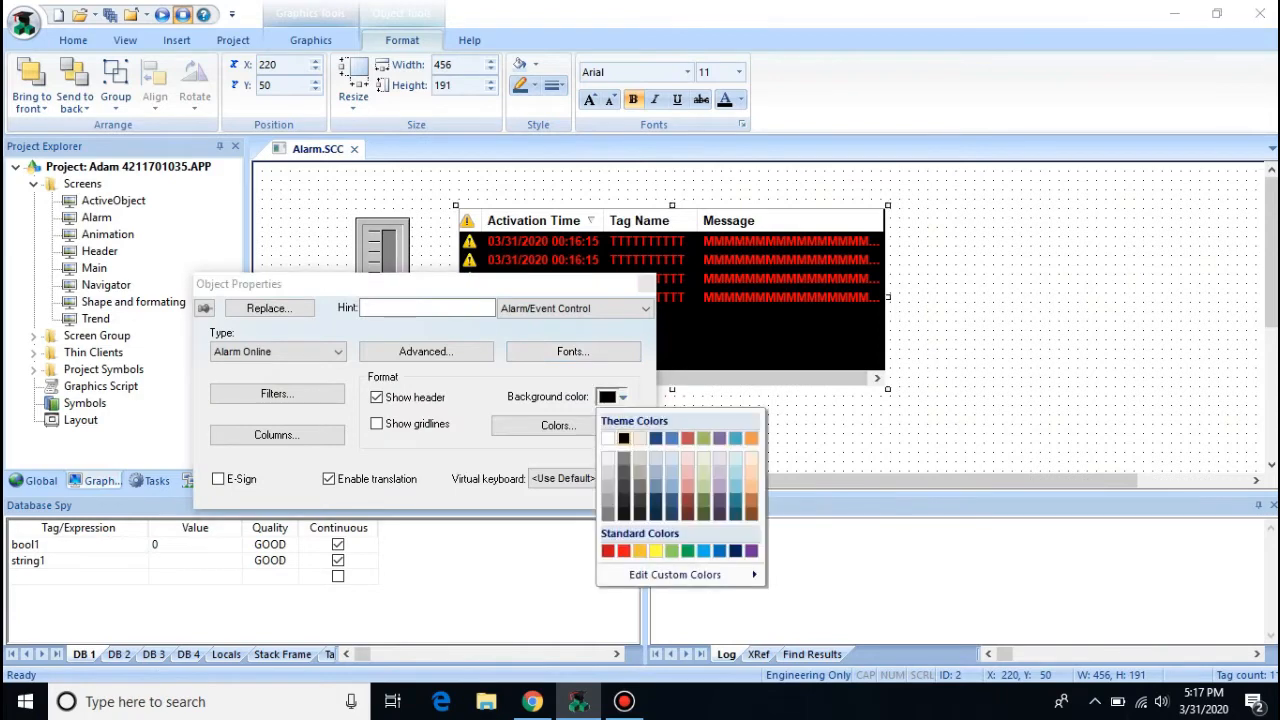
pyautogui.click(608, 438)
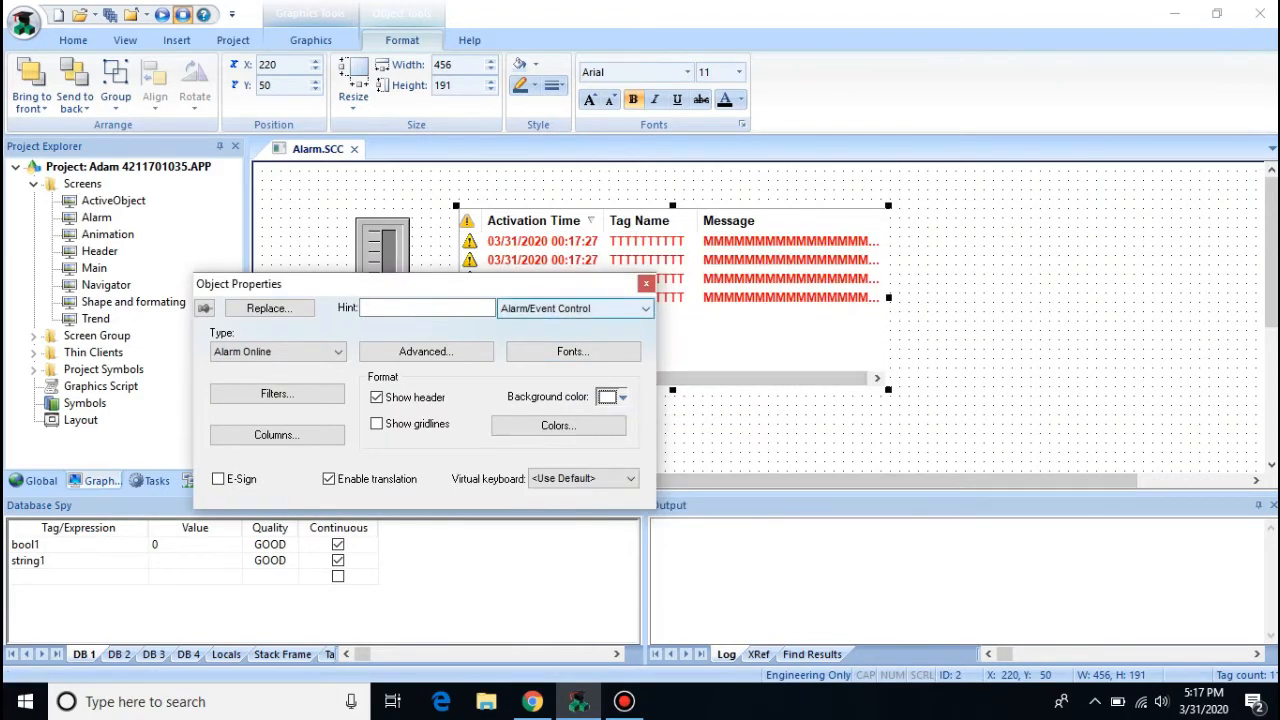
pyautogui.click(646, 284)
pyautogui.click(620, 430)
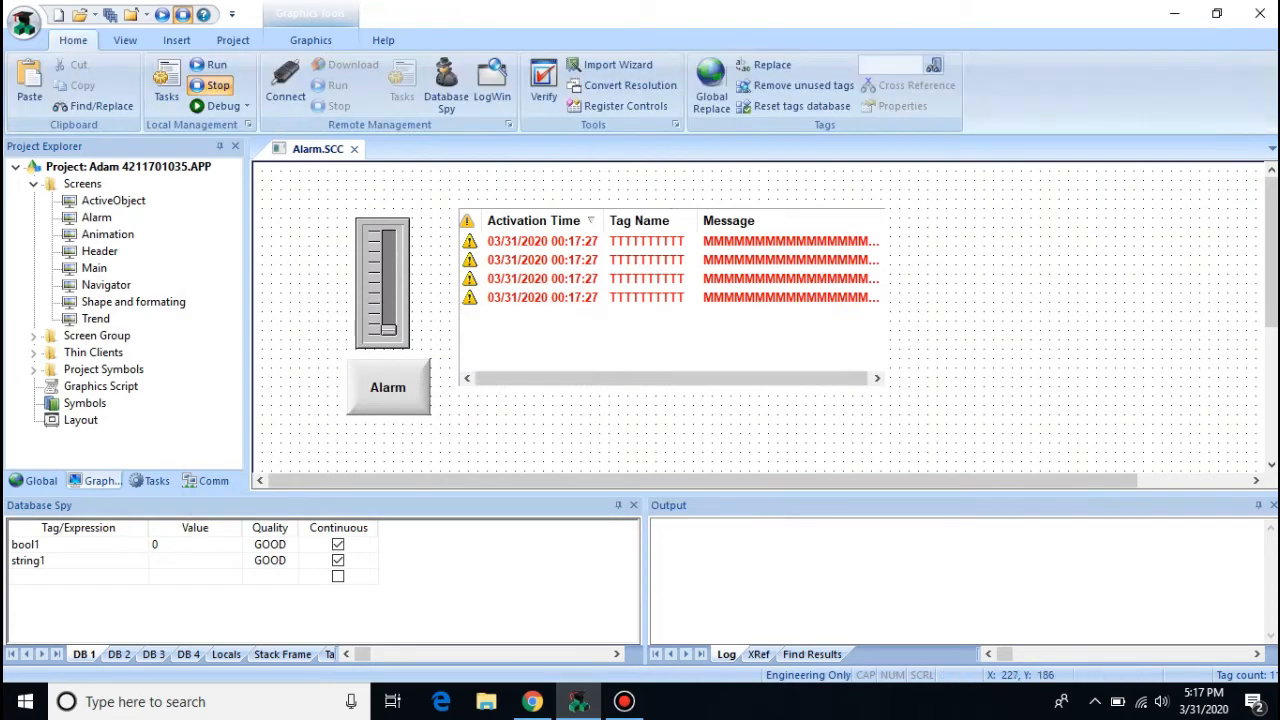
# Step: Assign TAG_A as the TagName of the slider symbol
pyautogui.doubleClick(380, 270)
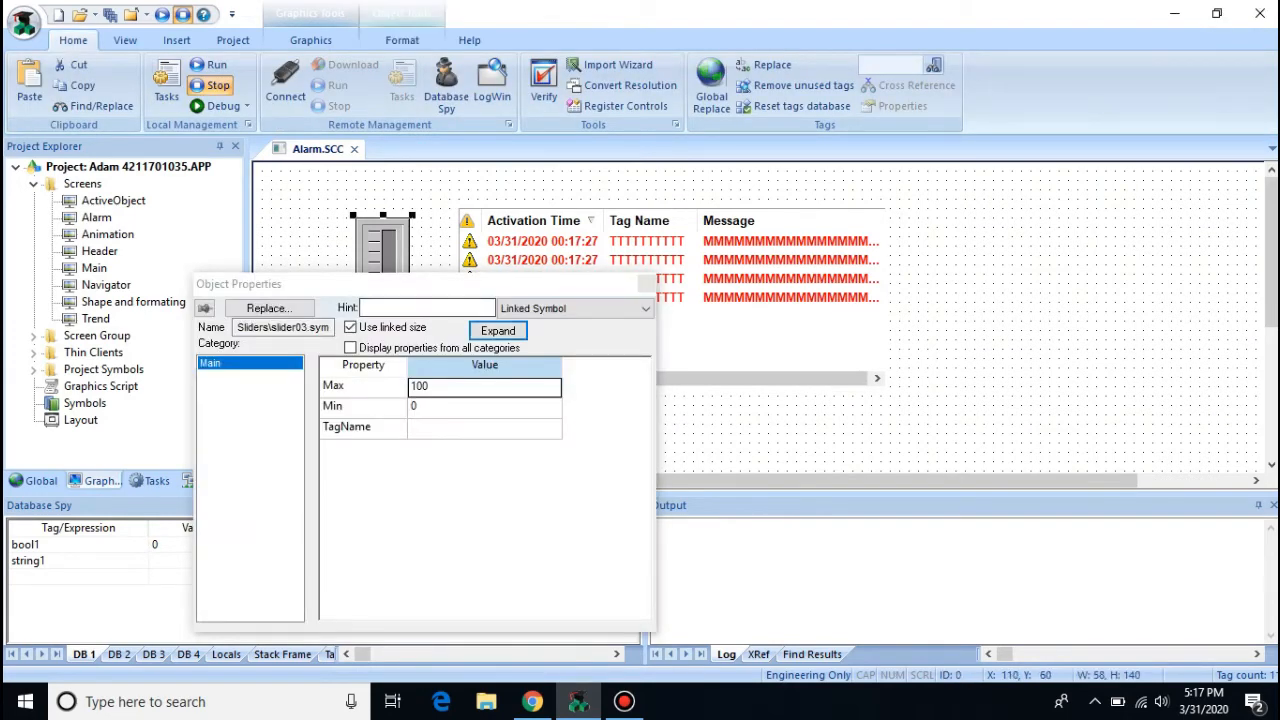
pyautogui.click(484, 428)
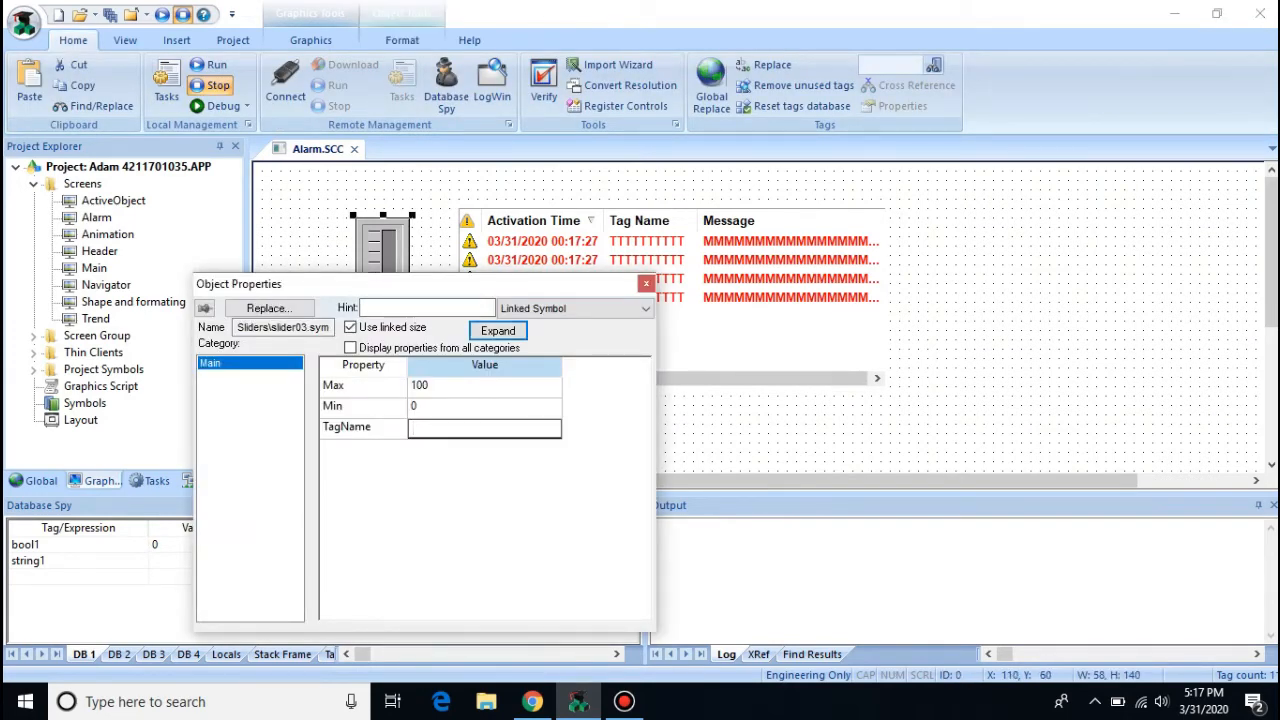
pyautogui.write('Ta')
pyautogui.press('BackSpace')
pyautogui.press('capslock')
pyautogui.write('AG_A')
pyautogui.press('Return')
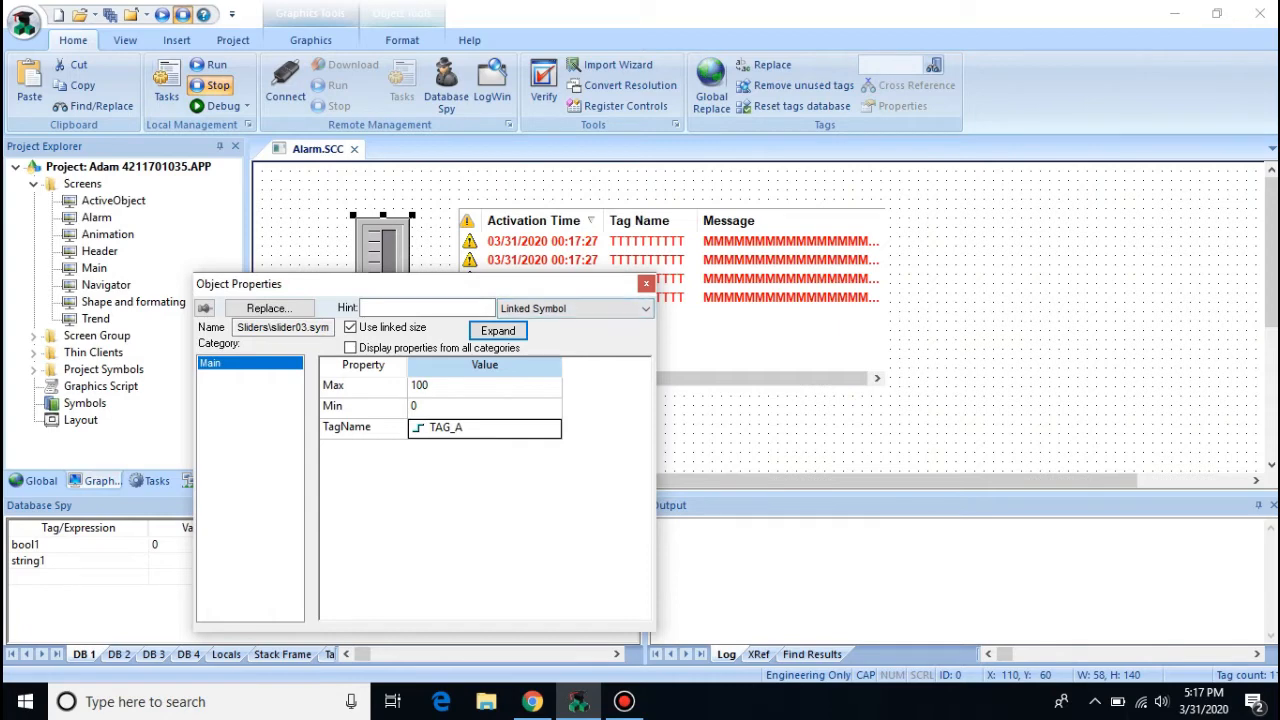
# Step: Set SENSOR as the Alarm button's On Down toggle tag and close its properties
pyautogui.click(646, 283)
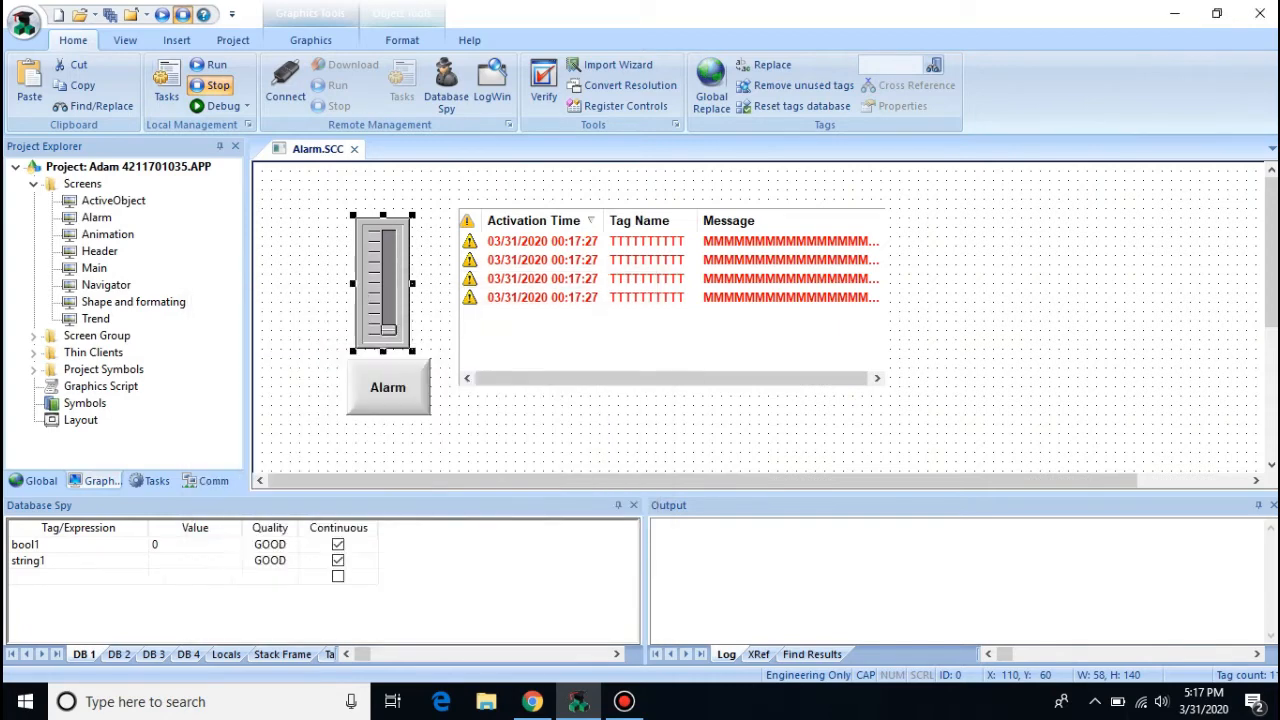
pyautogui.click(388, 387)
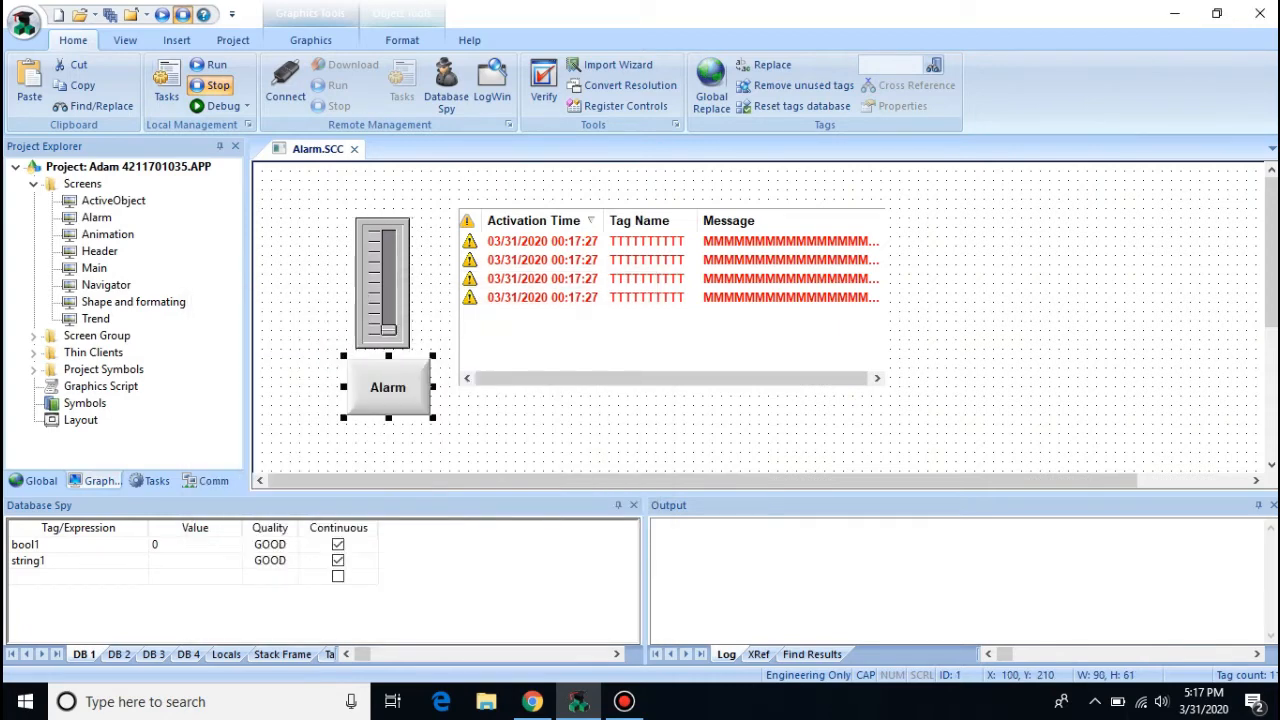
pyautogui.doubleClick(390, 389)
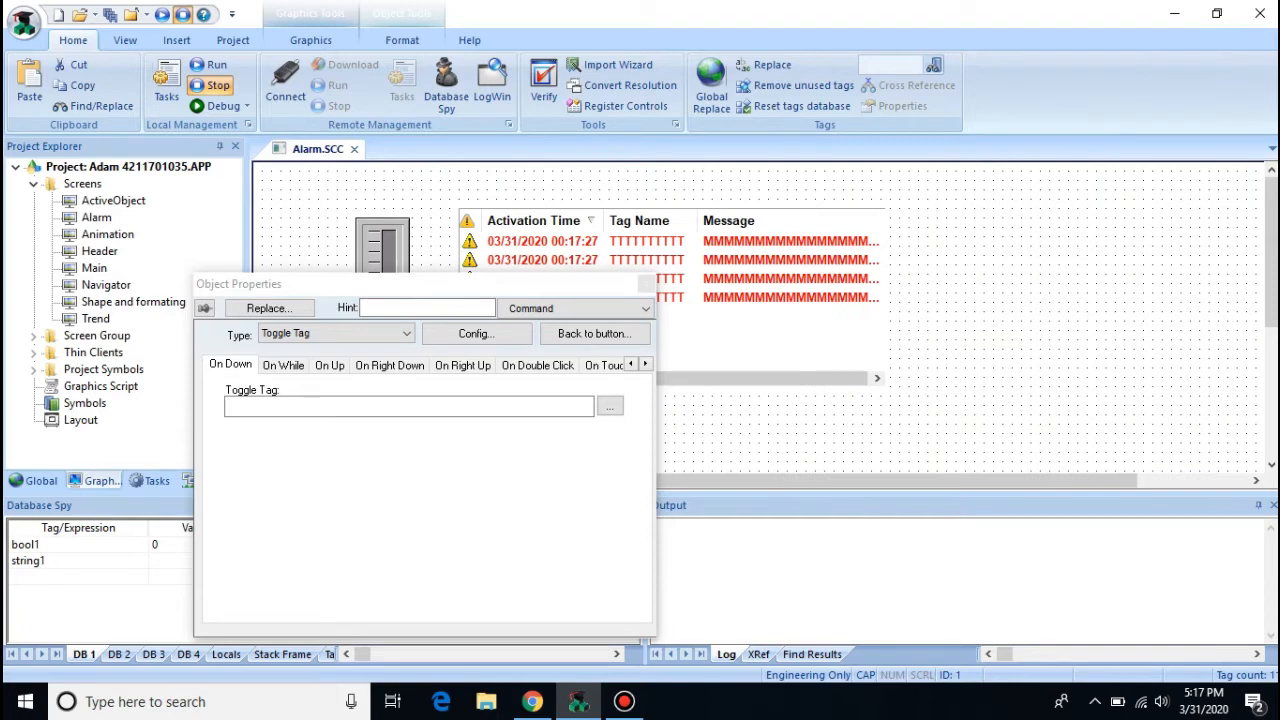
pyautogui.click(290, 406)
pyautogui.write('SE')
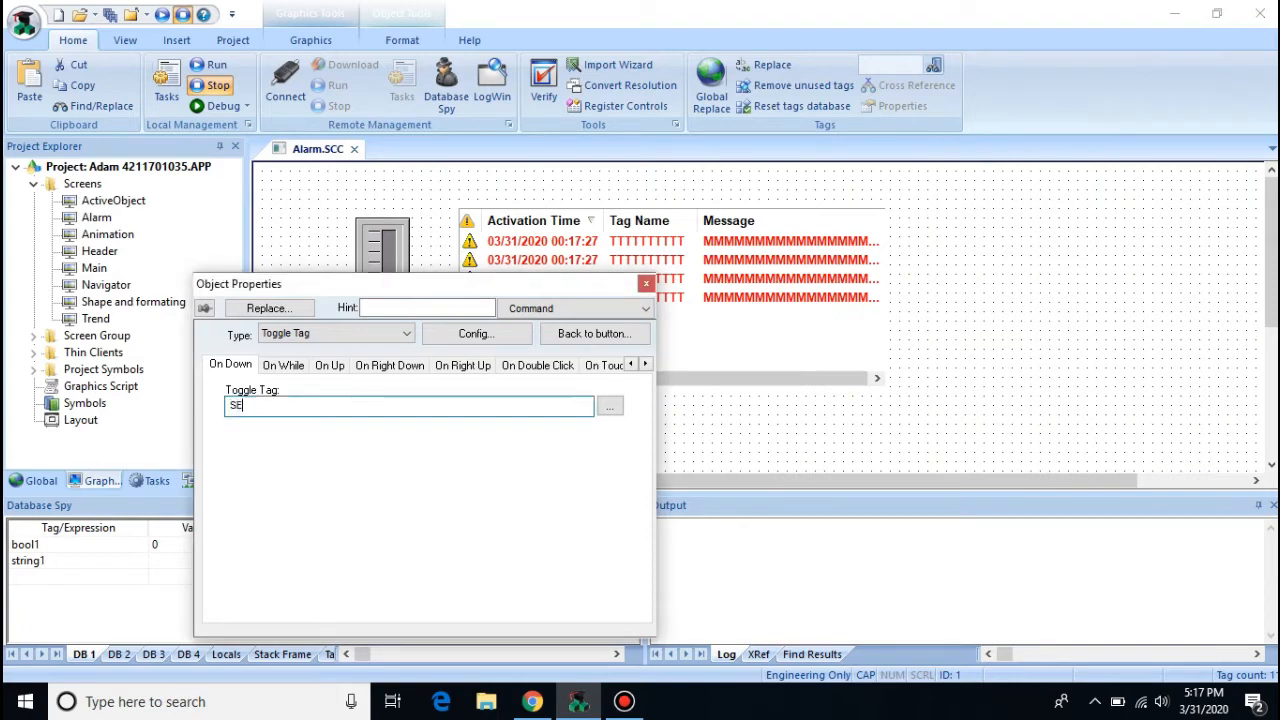
pyautogui.write('NSOR')
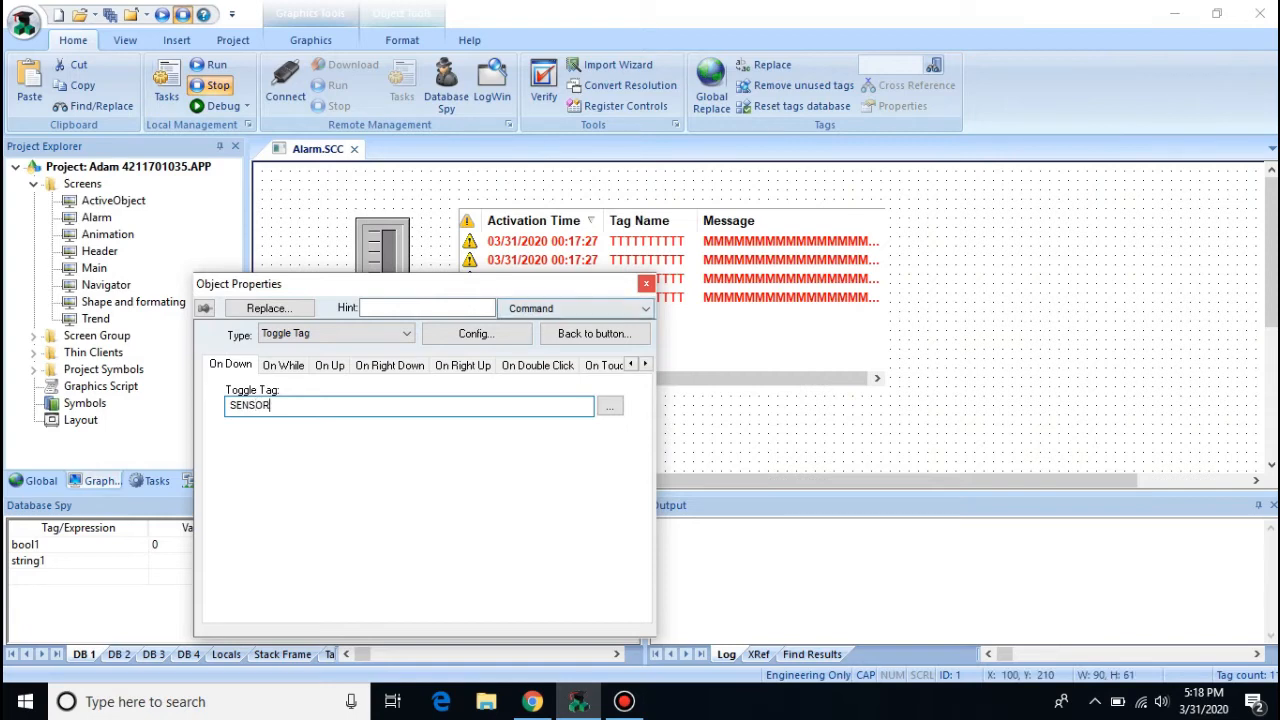
pyautogui.click(646, 284)
# Step: Review the property settings of the Alarm button and the Alarm/Event control
pyautogui.click(402, 40)
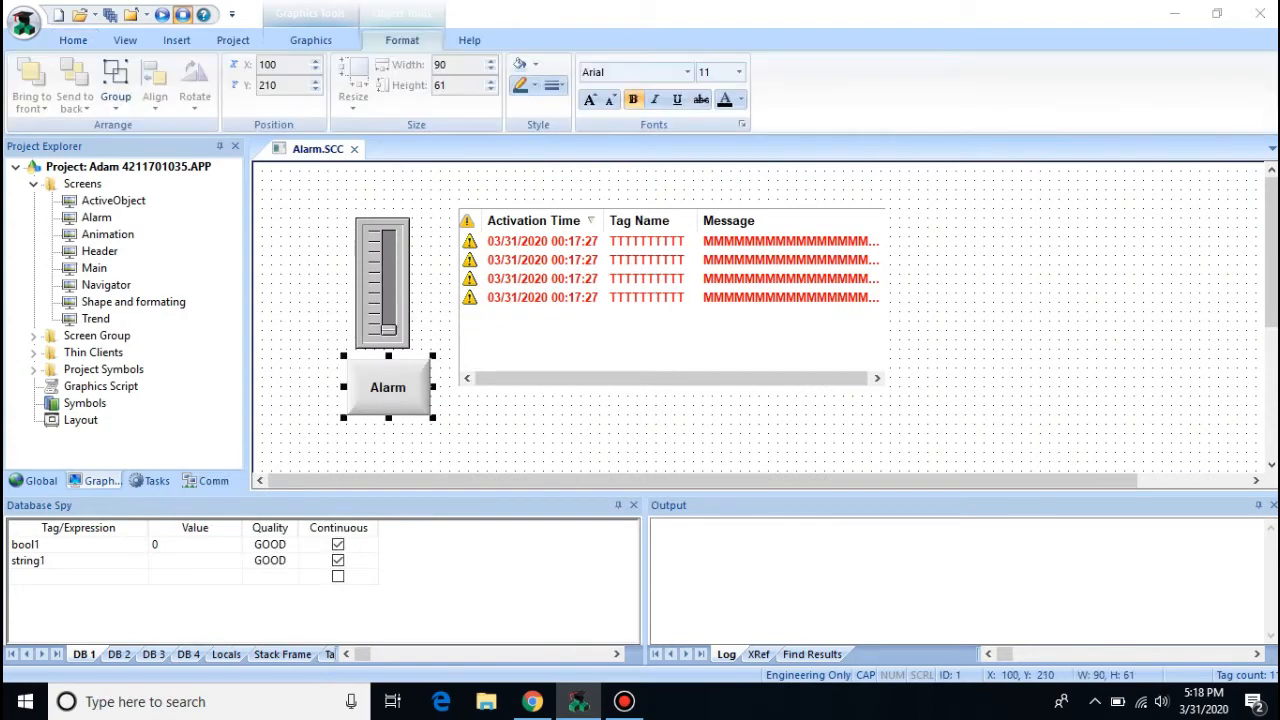
pyautogui.doubleClick(388, 388)
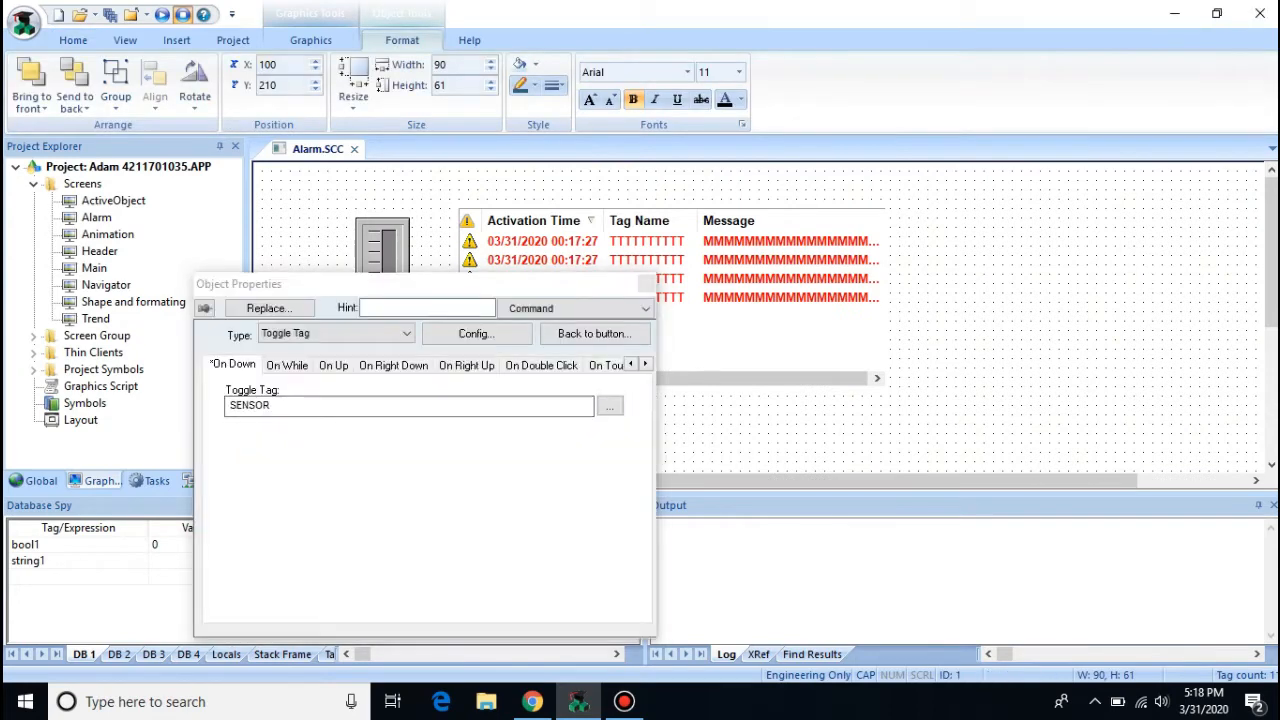
pyautogui.click(646, 284)
pyautogui.click(671, 382)
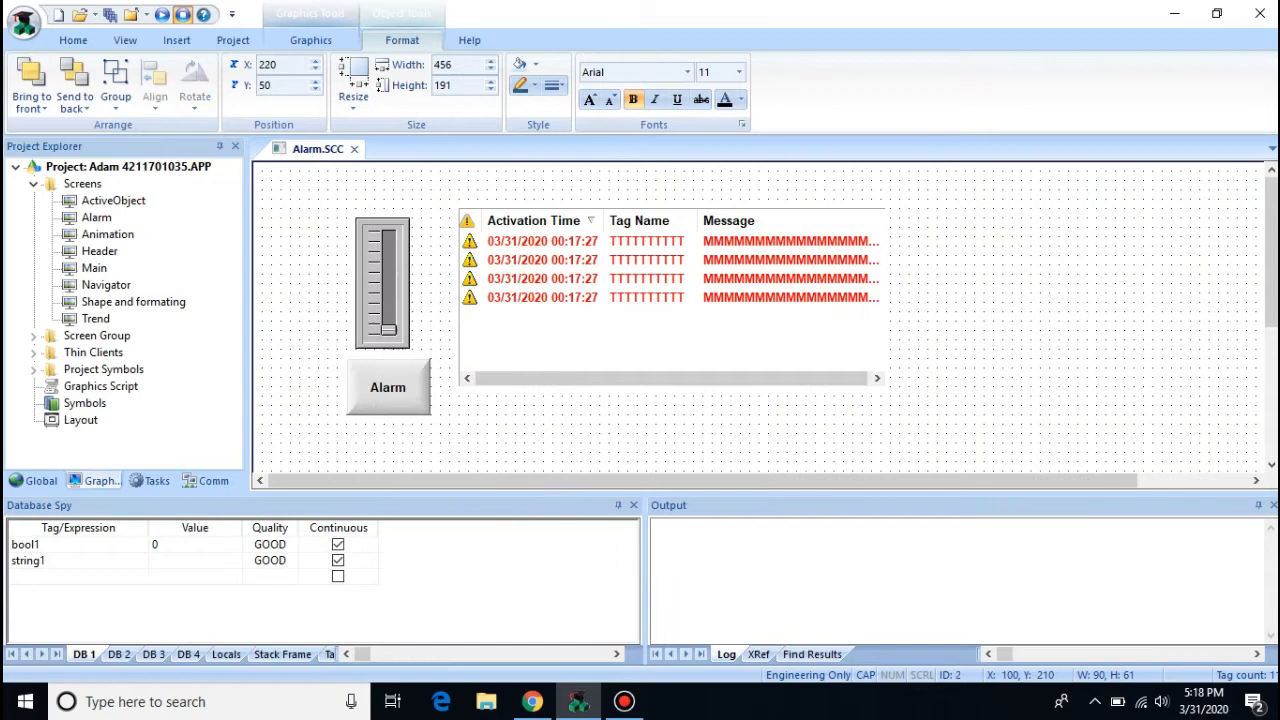
pyautogui.doubleClick(671, 382)
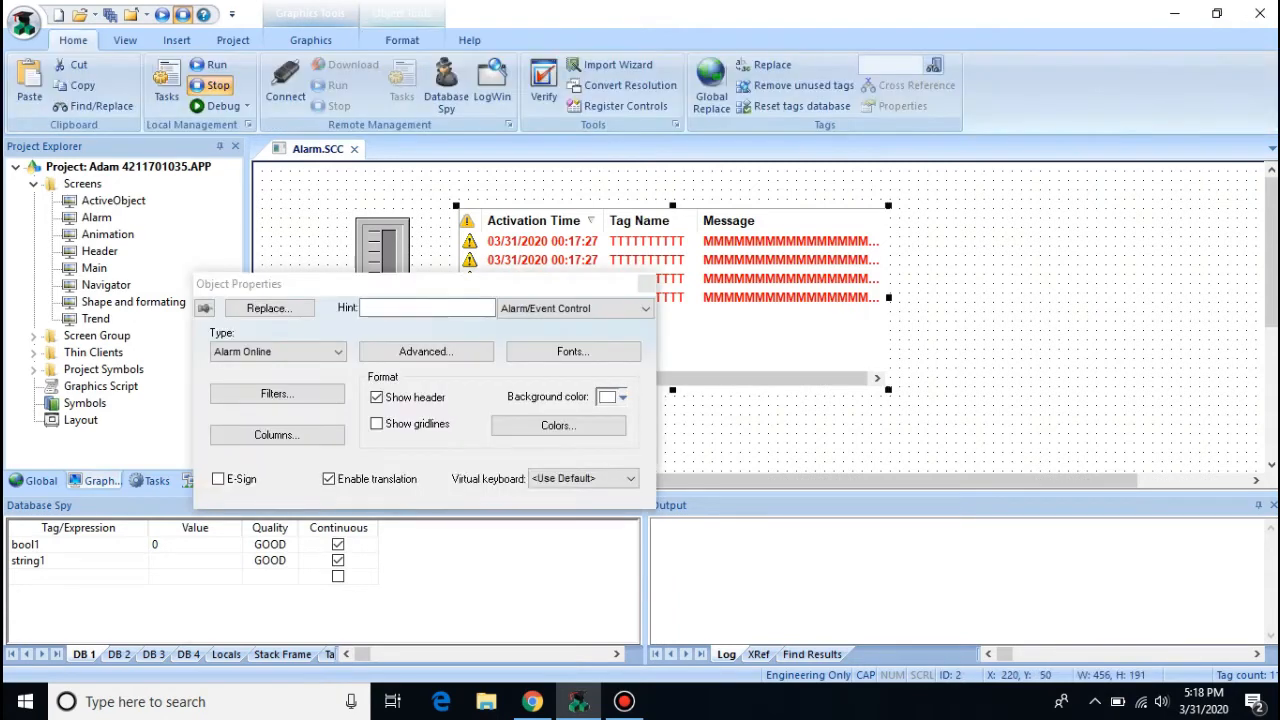
pyautogui.click(646, 284)
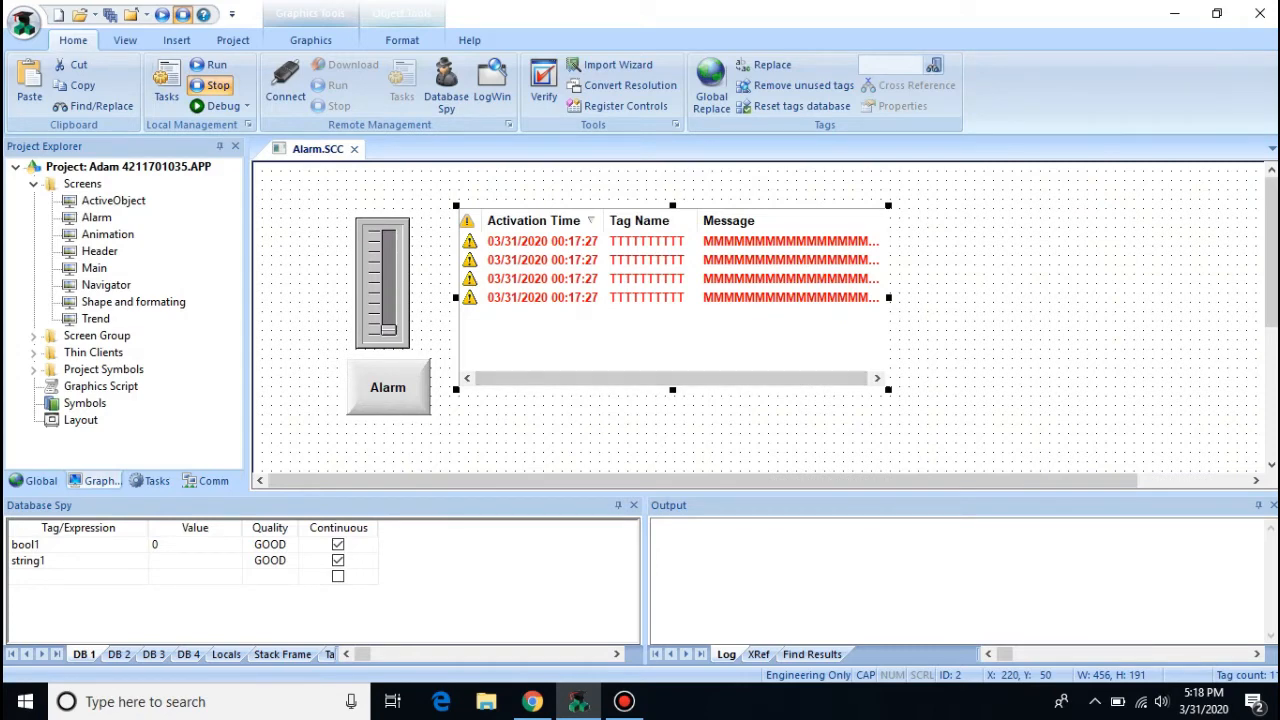
# Step: Create a new alarm worksheet in the project's Alarms task folder
pyautogui.click(151, 481)
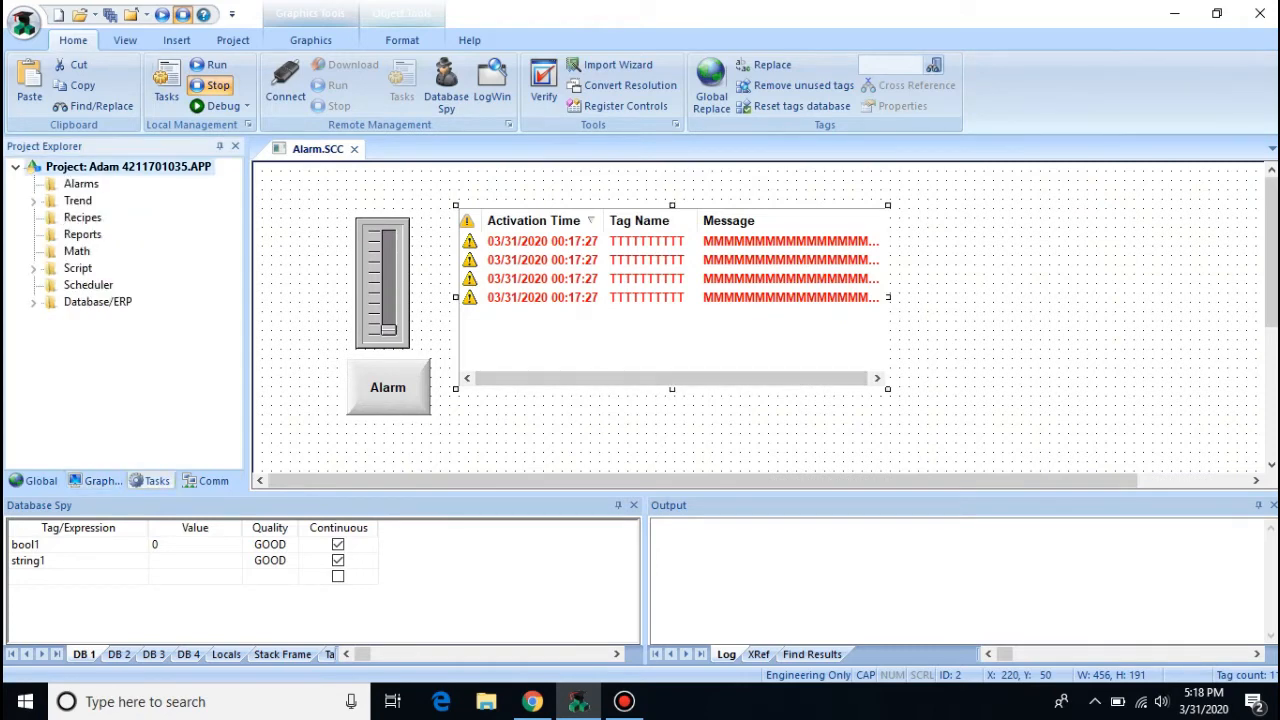
pyautogui.click(81, 184)
pyautogui.rightClick(81, 184)
pyautogui.click(124, 200)
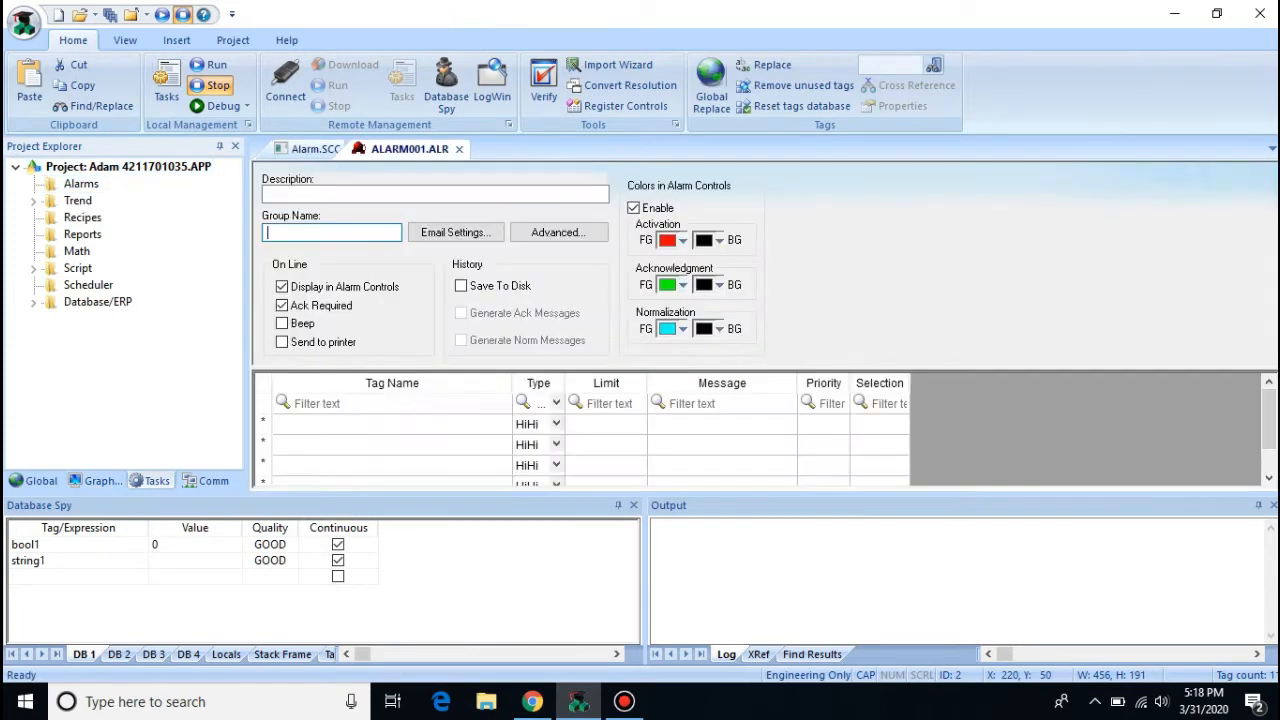
pyautogui.click(380, 194)
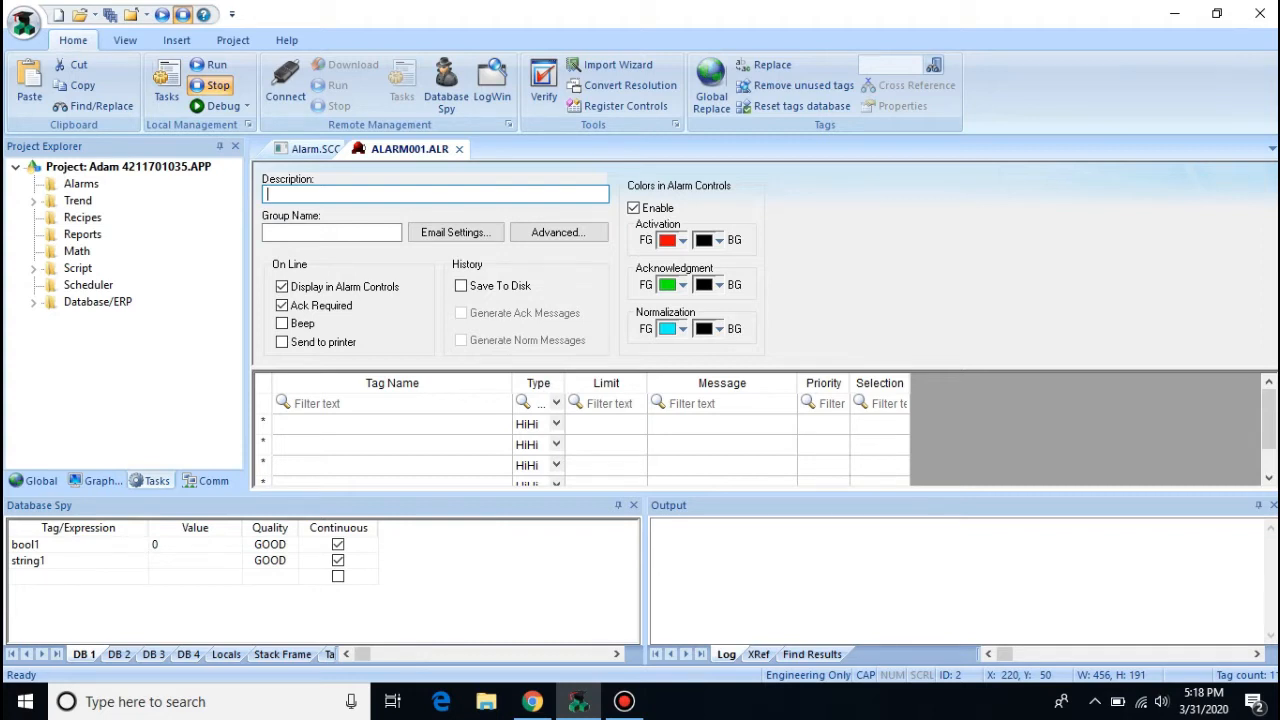
# Step: Set the activation, acknowledgment and normalization background colours to white and enable Beep for the alarm group
pyautogui.click(718, 241)
pyautogui.click(706, 283)
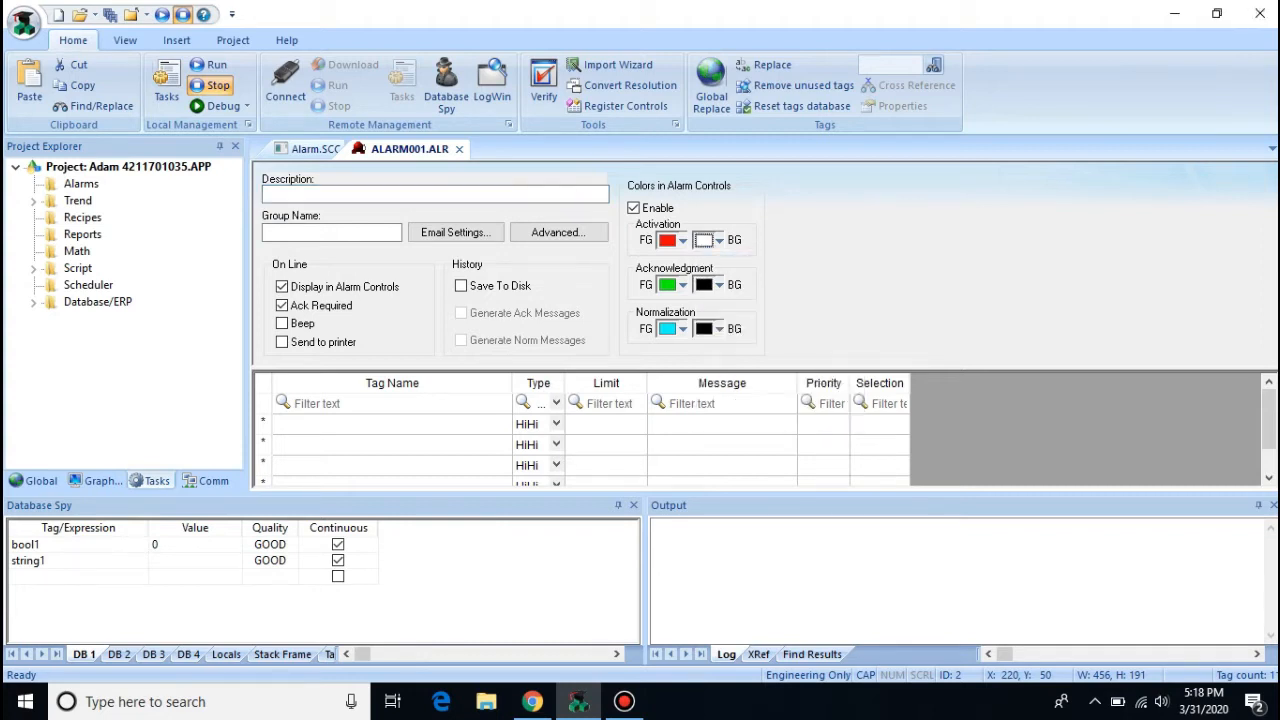
pyautogui.click(718, 285)
pyautogui.click(705, 327)
pyautogui.click(718, 329)
pyautogui.click(704, 370)
pyautogui.click(282, 324)
# Step: Assign the tag TAG_A to the first row of the alarm worksheet
pyautogui.click(392, 424)
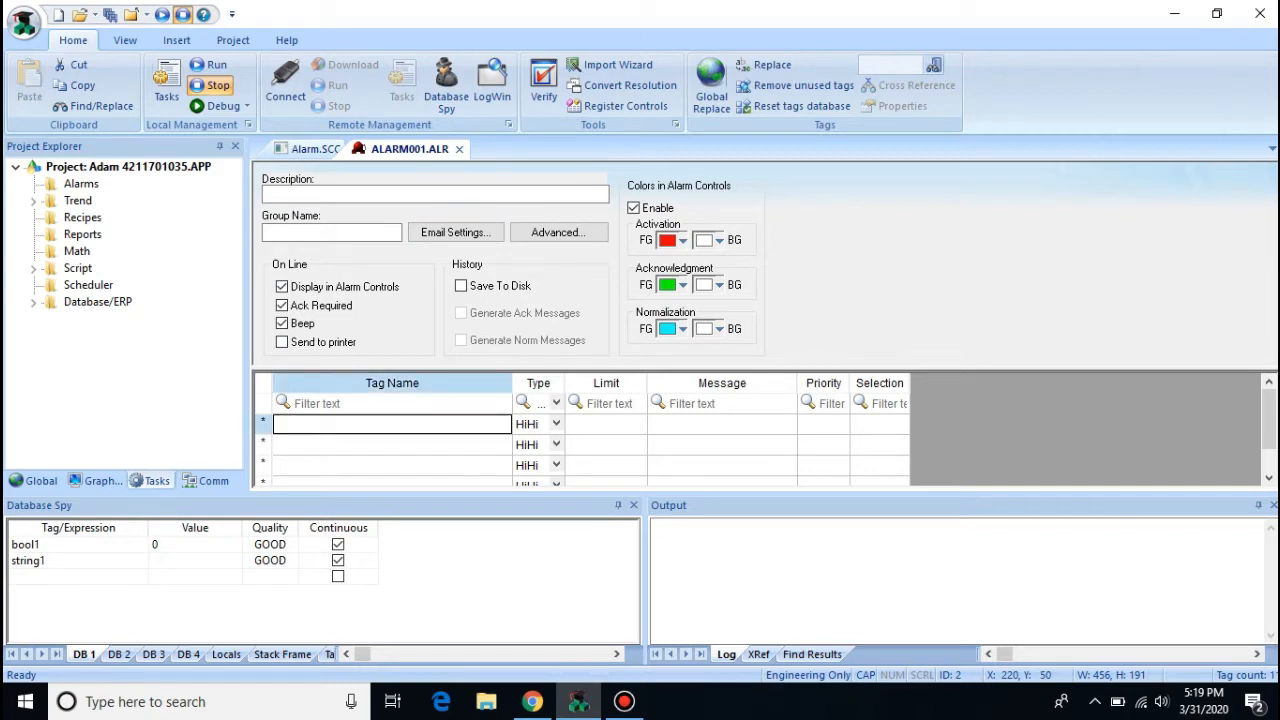
pyautogui.click(392, 424)
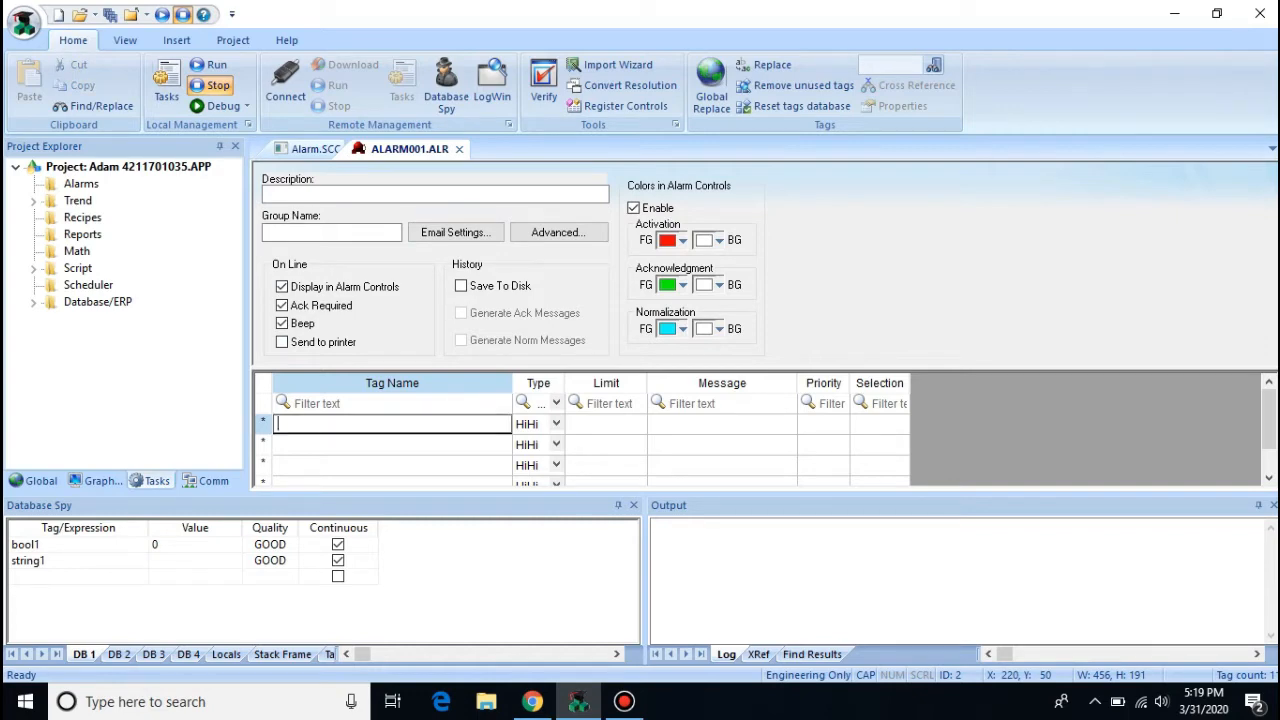
pyautogui.click(392, 444)
pyautogui.doubleClick(392, 424)
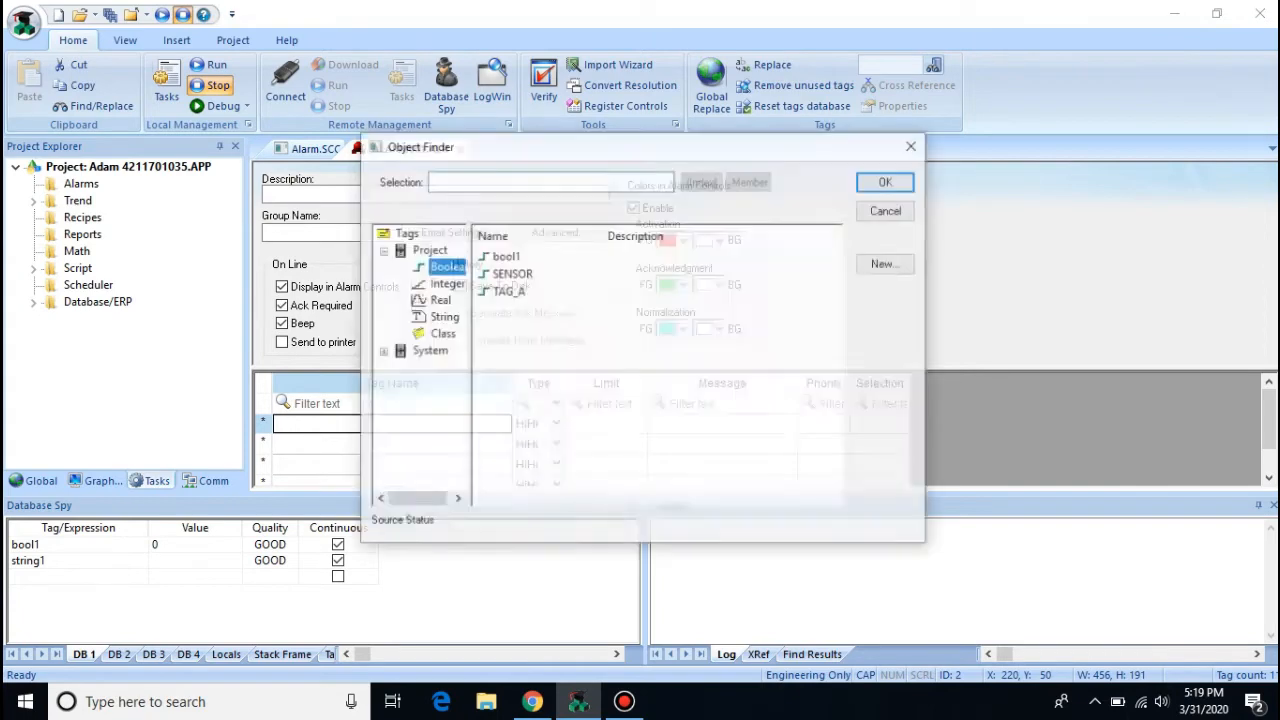
pyautogui.doubleClick(508, 291)
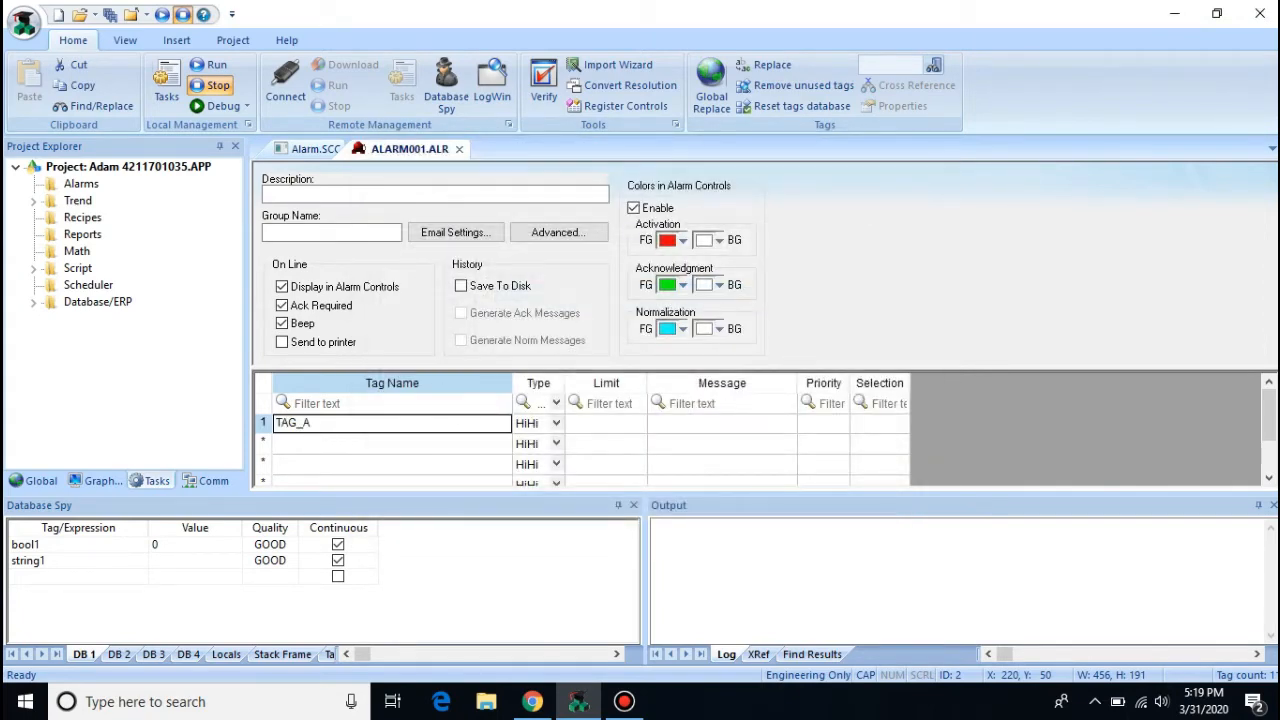
# Step: Configure the first TAG_A alarm as type Lo with limit 30 and message SUHU RENDAH
pyautogui.click(535, 424)
pyautogui.click(556, 424)
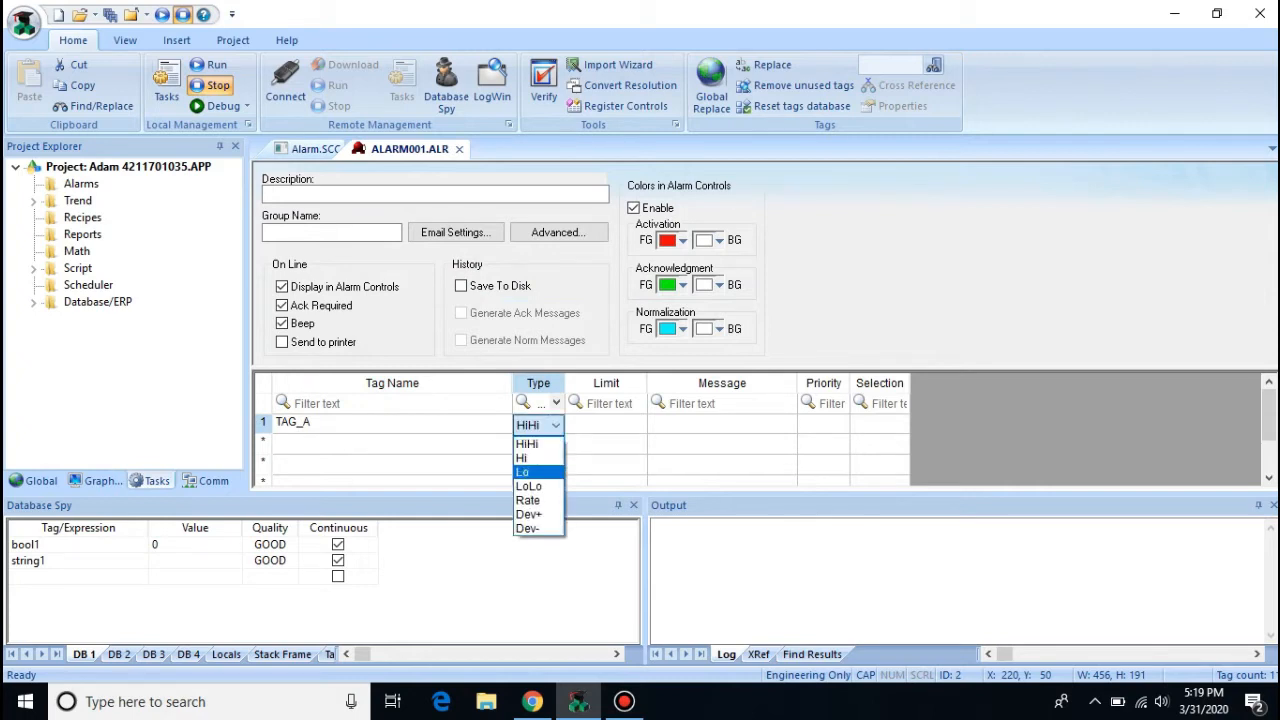
pyautogui.click(538, 472)
pyautogui.click(606, 424)
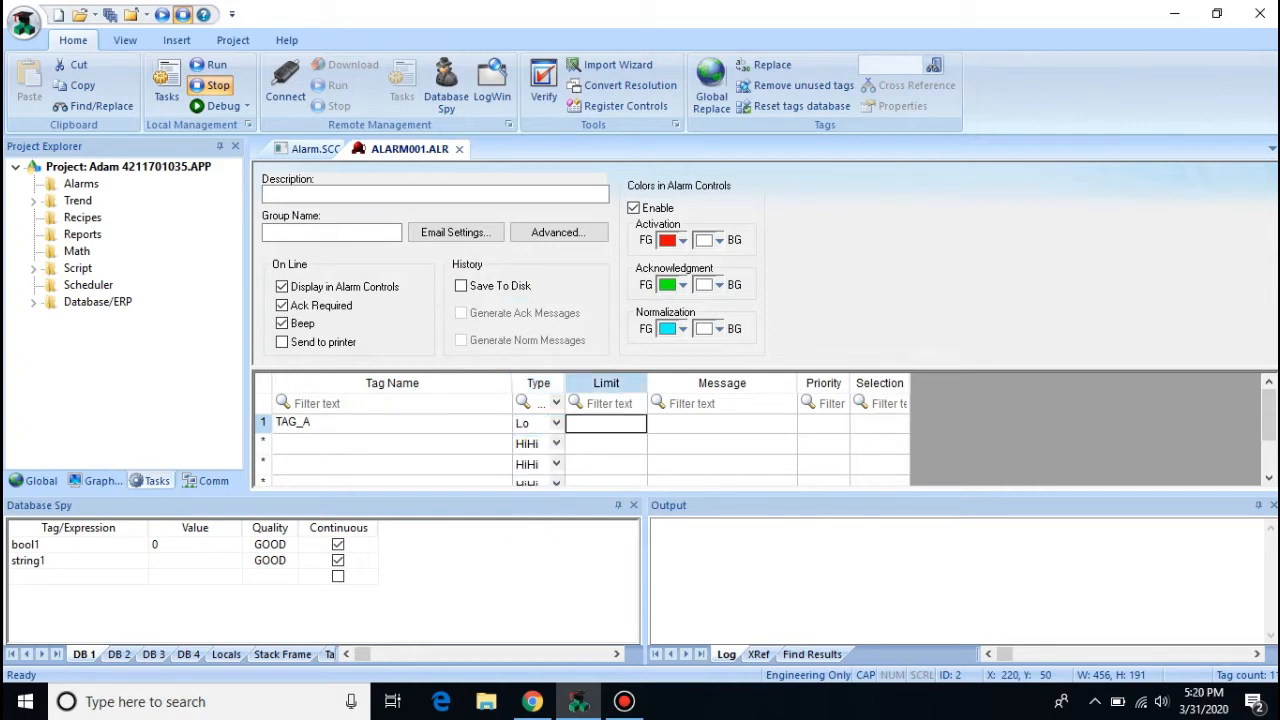
pyautogui.write('30')
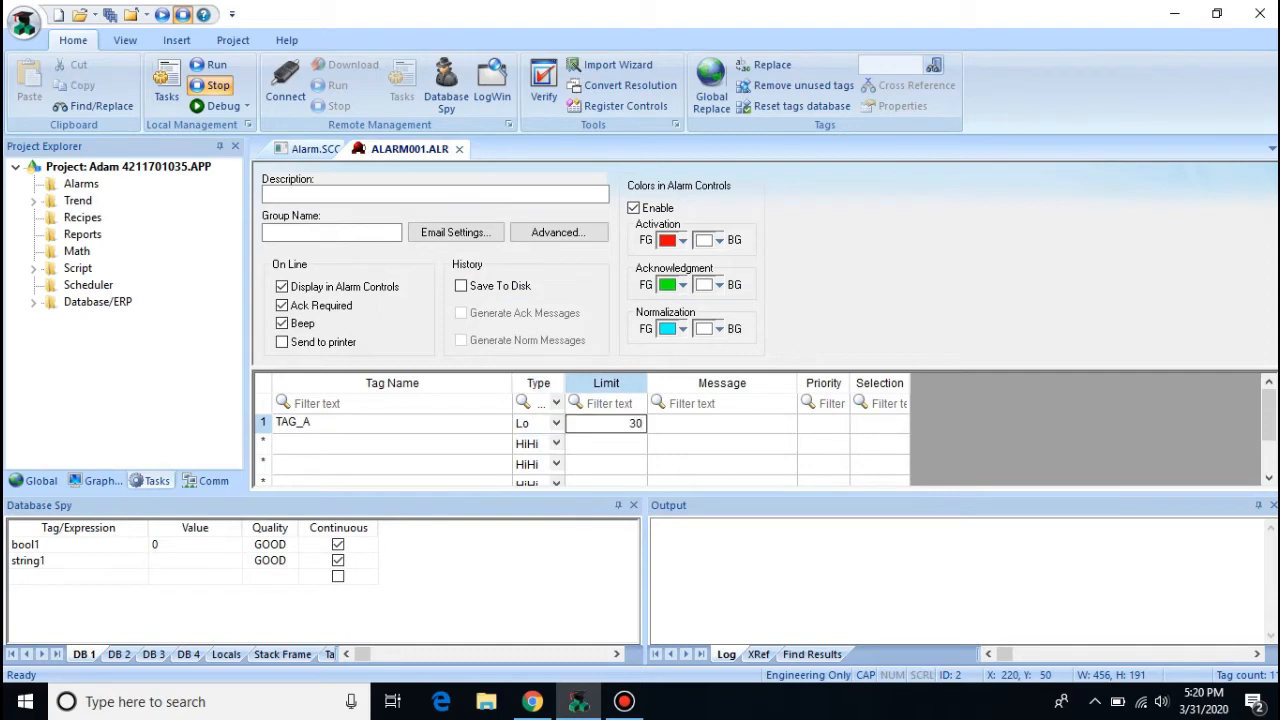
pyautogui.press('Tab')
pyautogui.write('S')
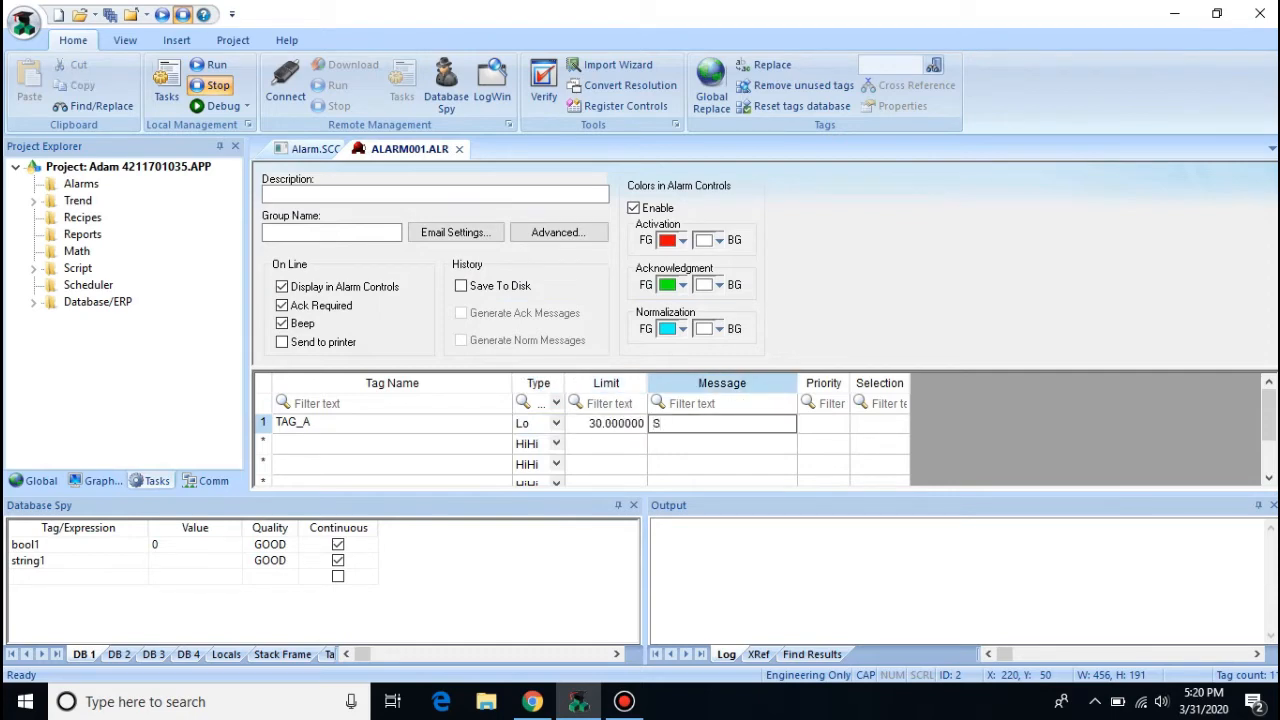
pyautogui.write('UHU RENDAH')
# Step: Add a second TAG_A alarm row of type Hi with limit 60 and message SUHU TINGGI
pyautogui.doubleClick(392, 443)
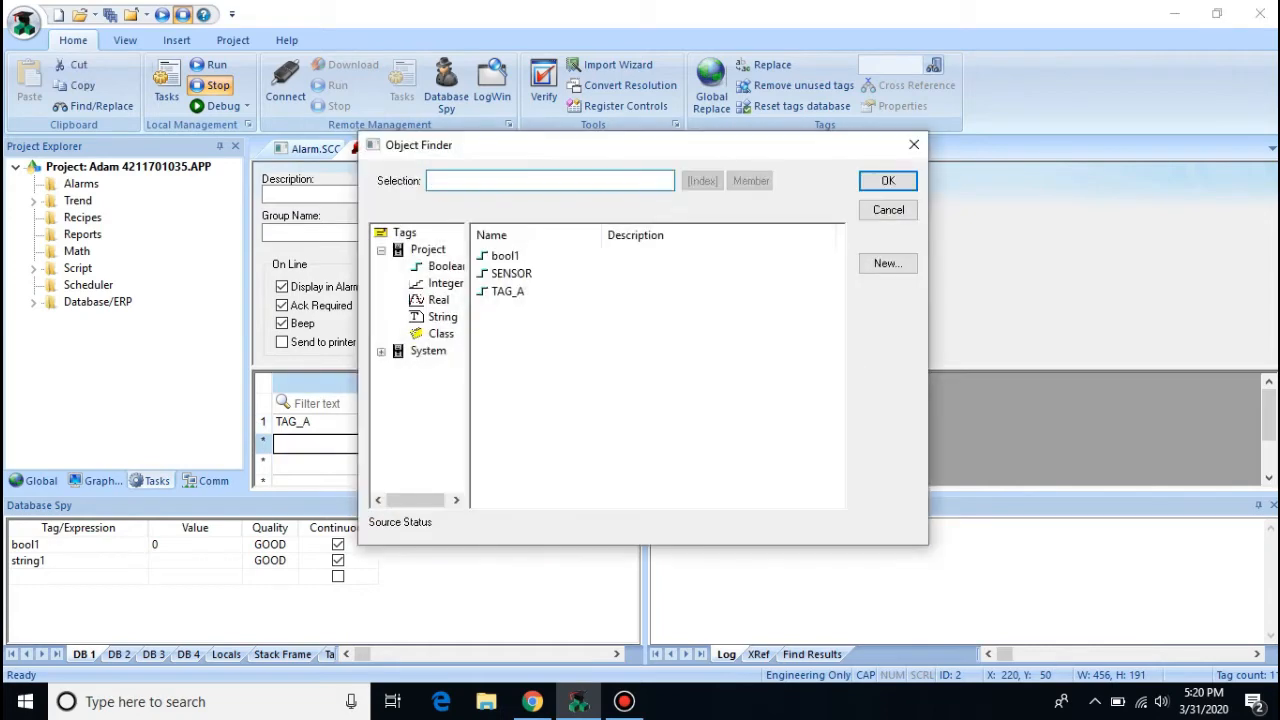
pyautogui.doubleClick(508, 291)
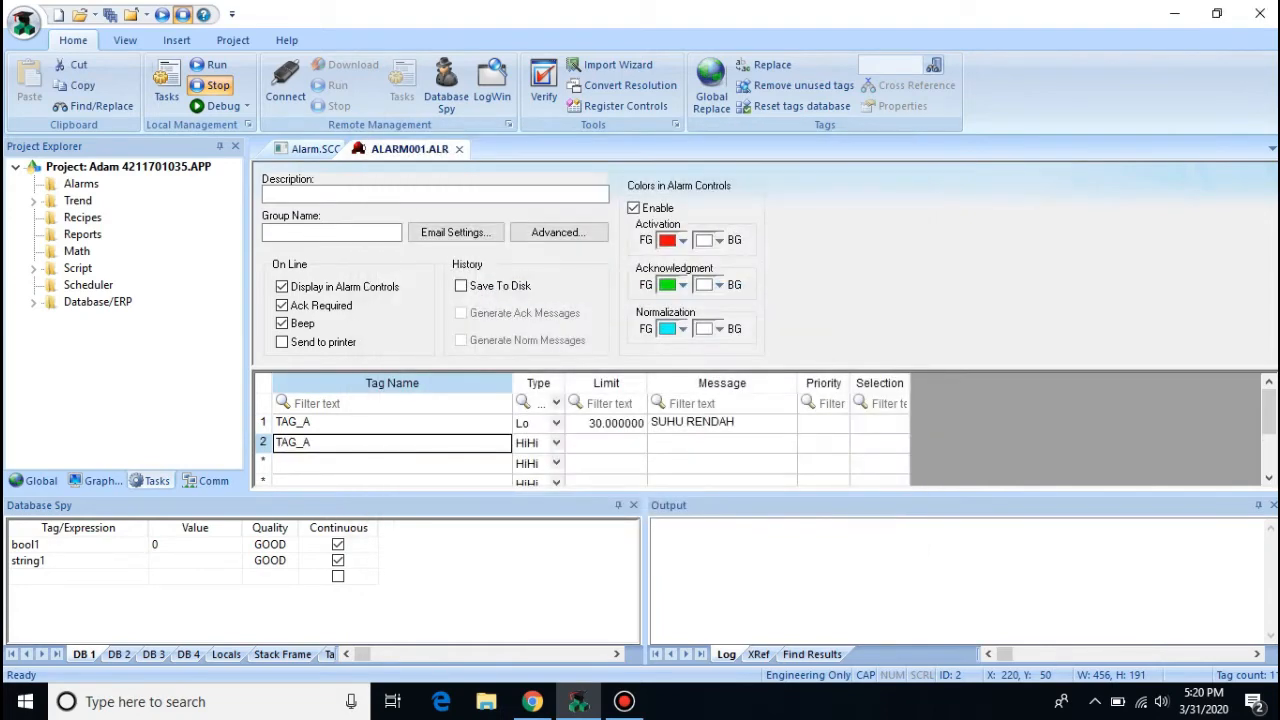
pyautogui.click(556, 443)
pyautogui.click(556, 443)
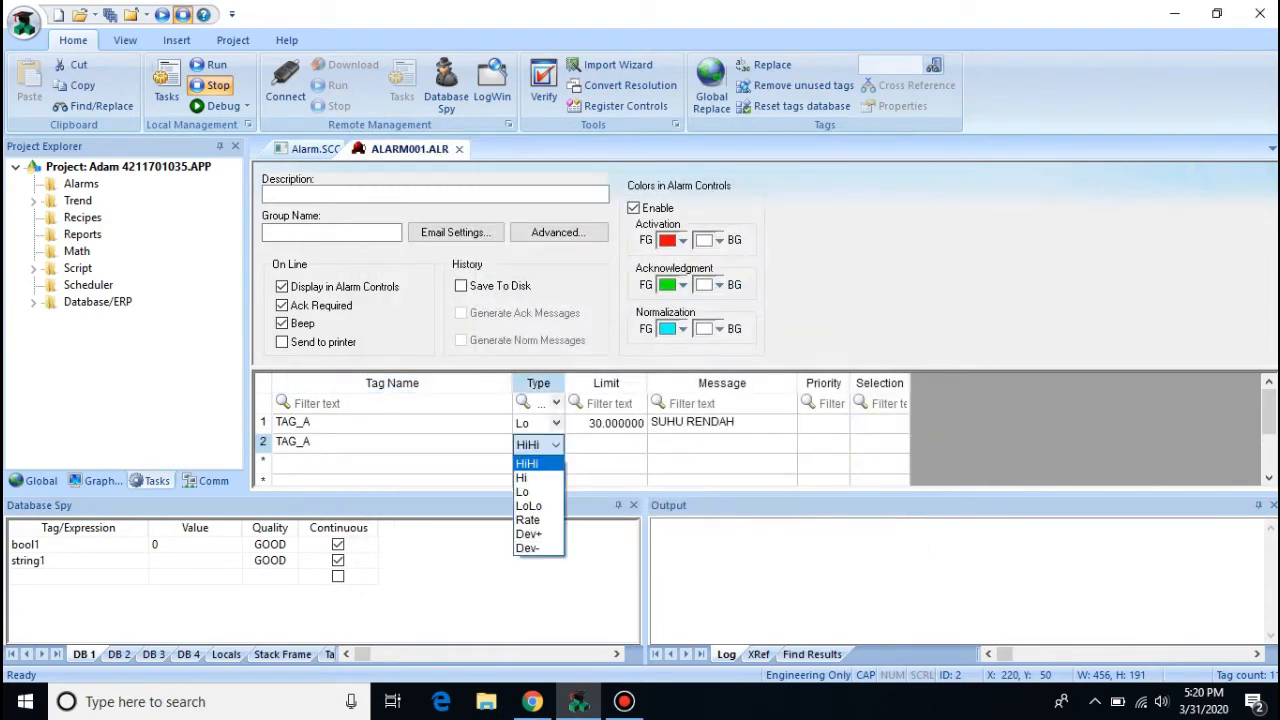
pyautogui.click(533, 478)
pyautogui.click(606, 443)
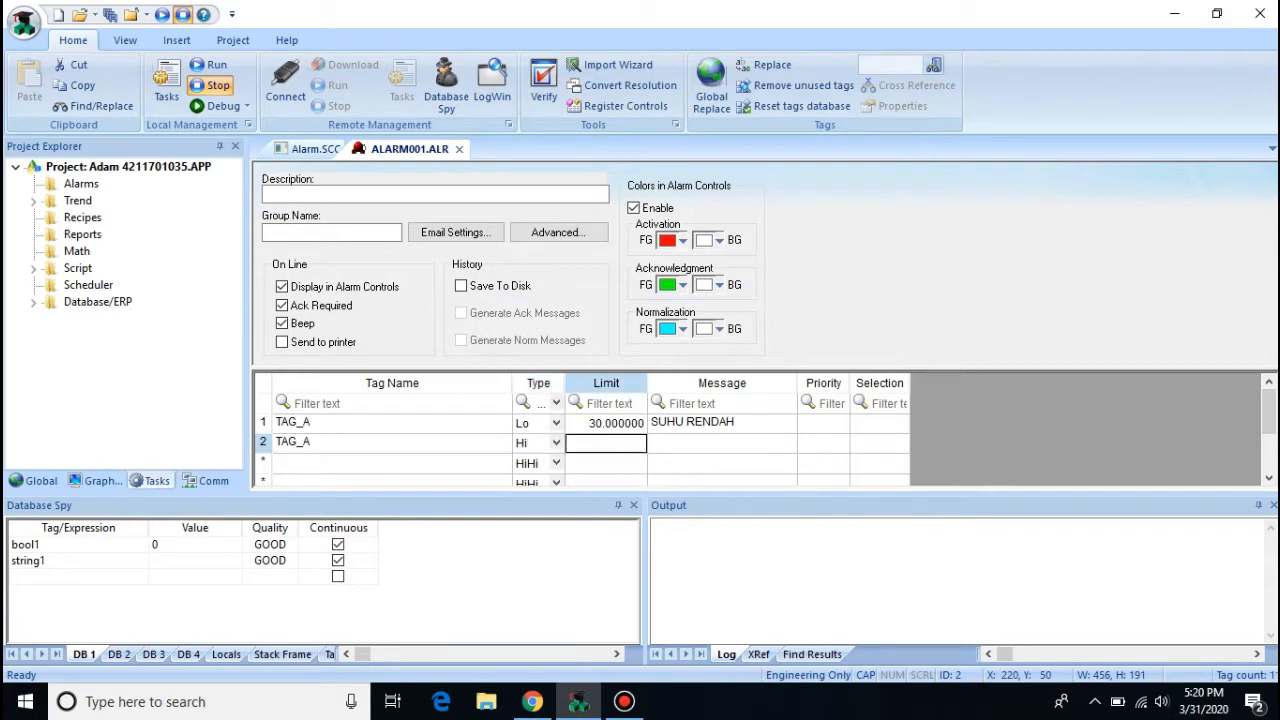
pyautogui.write('60')
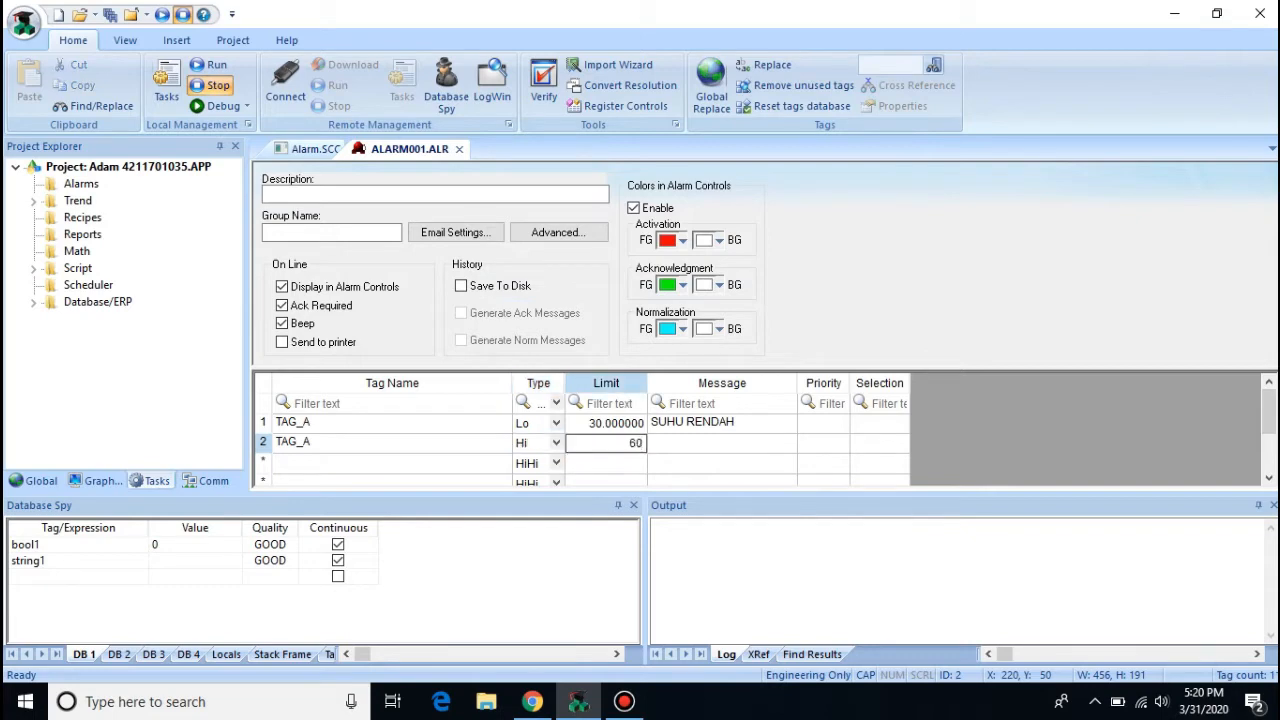
pyautogui.press('Tab')
pyautogui.write('S')
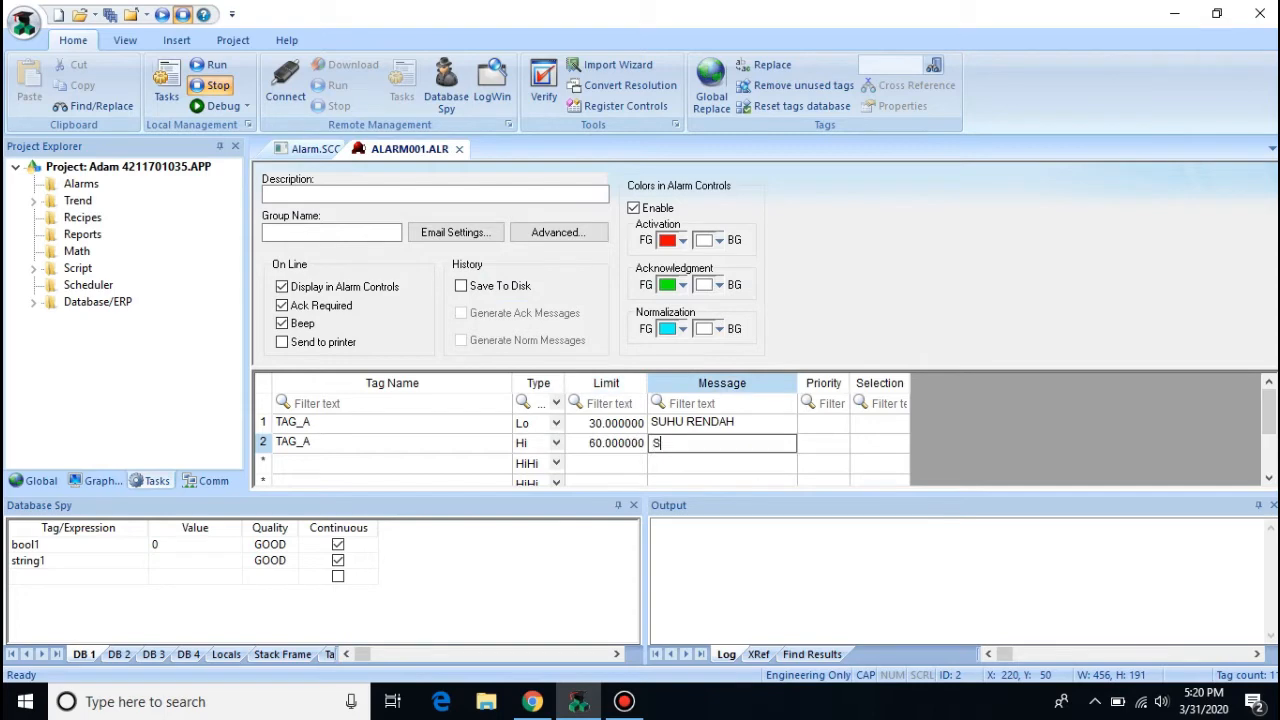
pyautogui.write('UHU TINGGI')
pyautogui.press('Return')
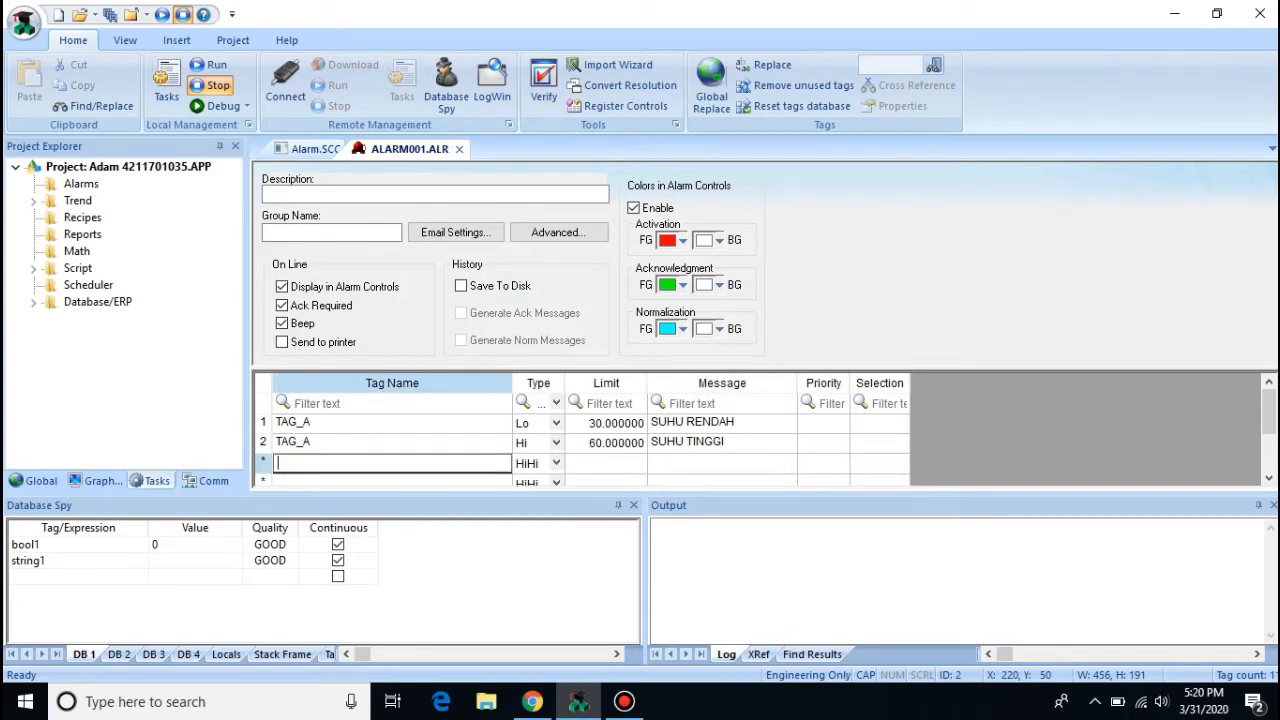
# Step: Add a third TAG_A alarm row of type HiHi with limit 90 and message SUHU SANGAT TINGGI
pyautogui.click(391, 442)
pyautogui.doubleClick(391, 463)
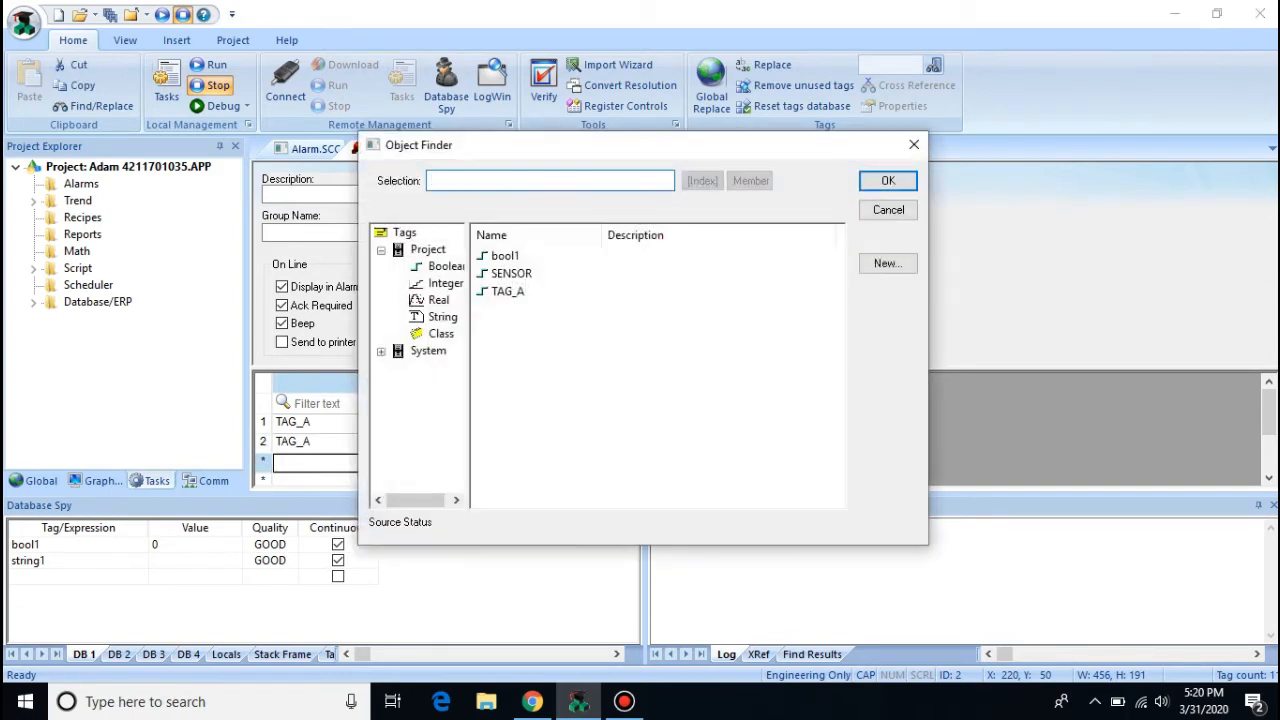
pyautogui.doubleClick(508, 291)
pyautogui.click(606, 443)
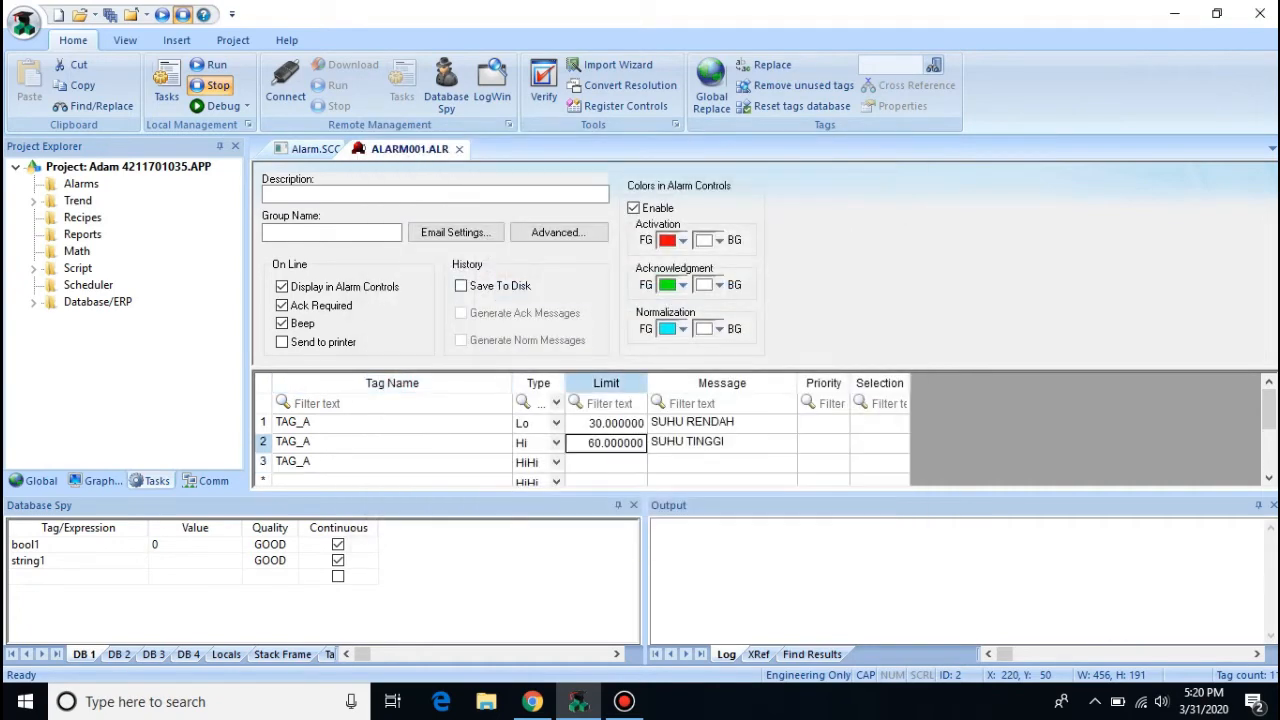
pyautogui.click(606, 463)
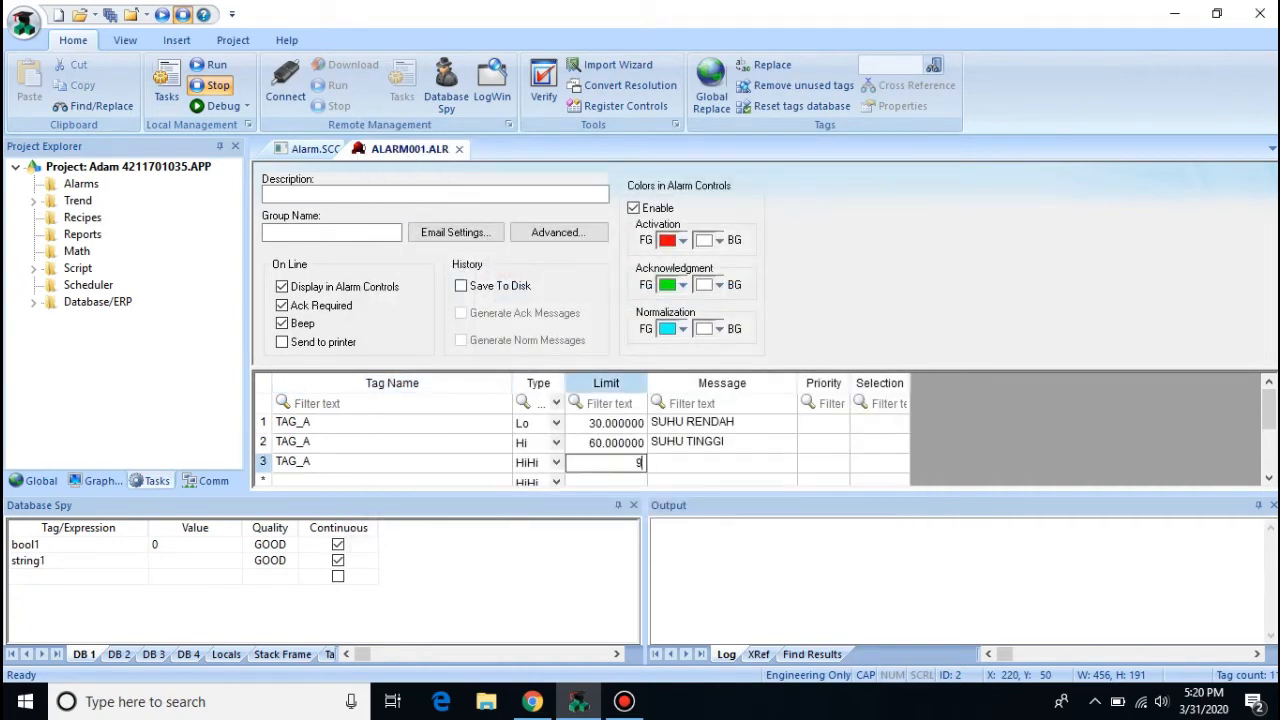
pyautogui.write('90')
pyautogui.press('Tab')
pyautogui.write('S')
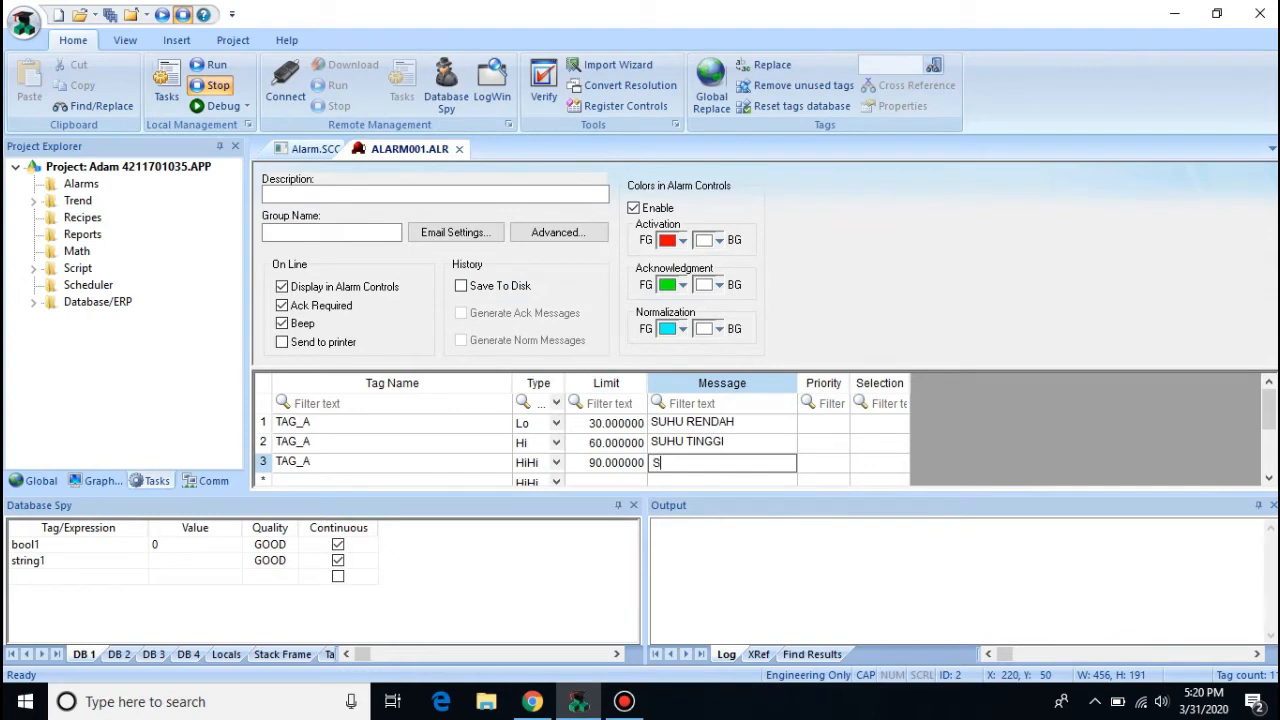
pyautogui.write('UHU SANGAT TINGGI')
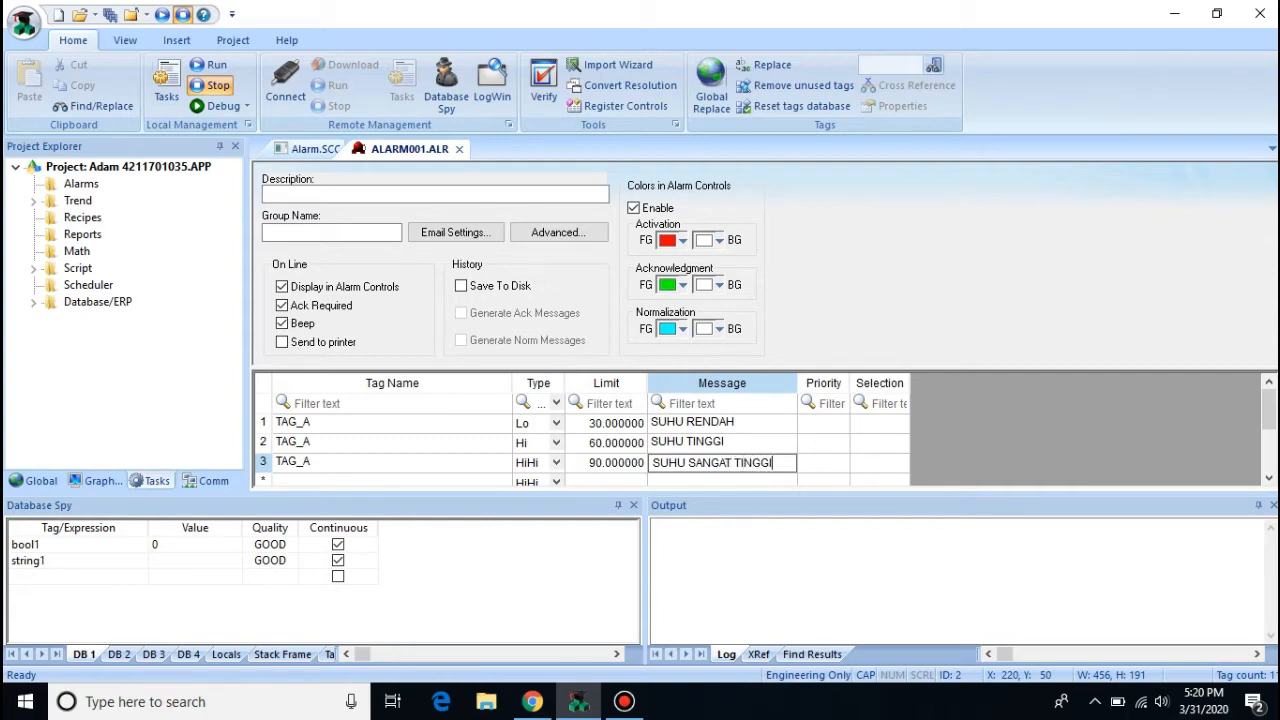
pyautogui.press('Return')
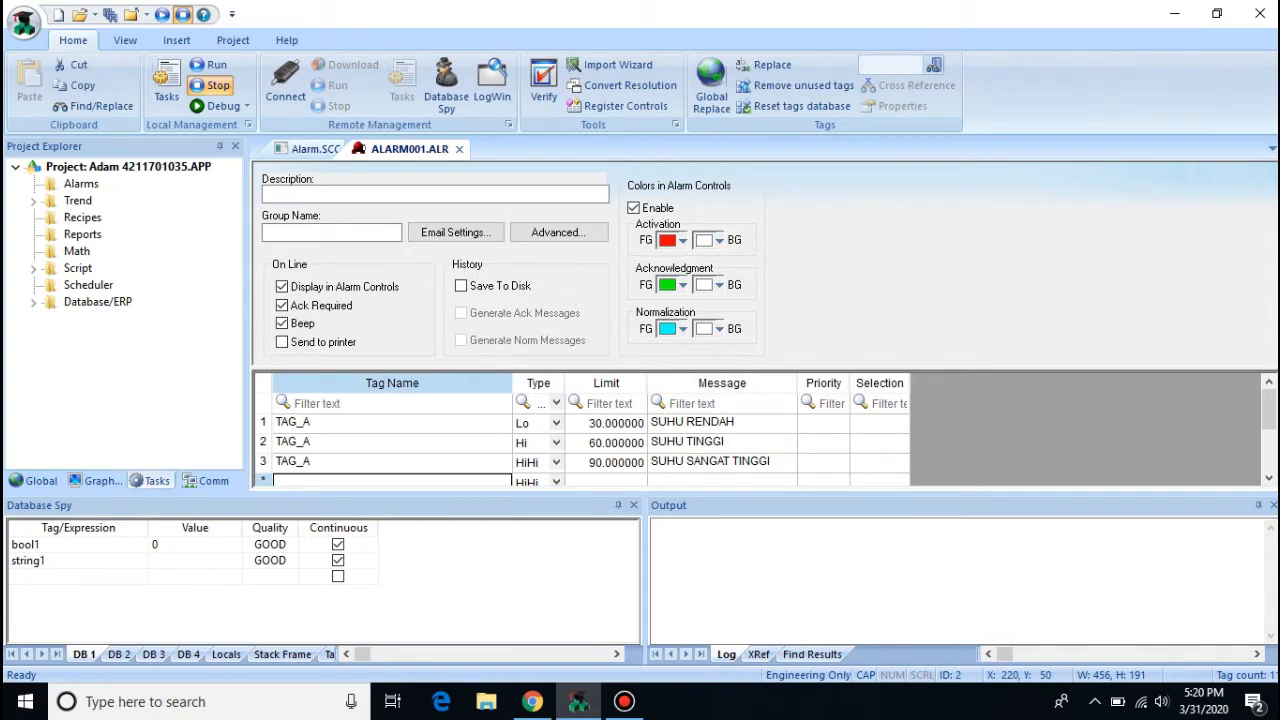
# Step: Add a fourth alarm row for the SENSOR tag of type Hi with limit 1 and message SENSOR ON
pyautogui.write('SE')
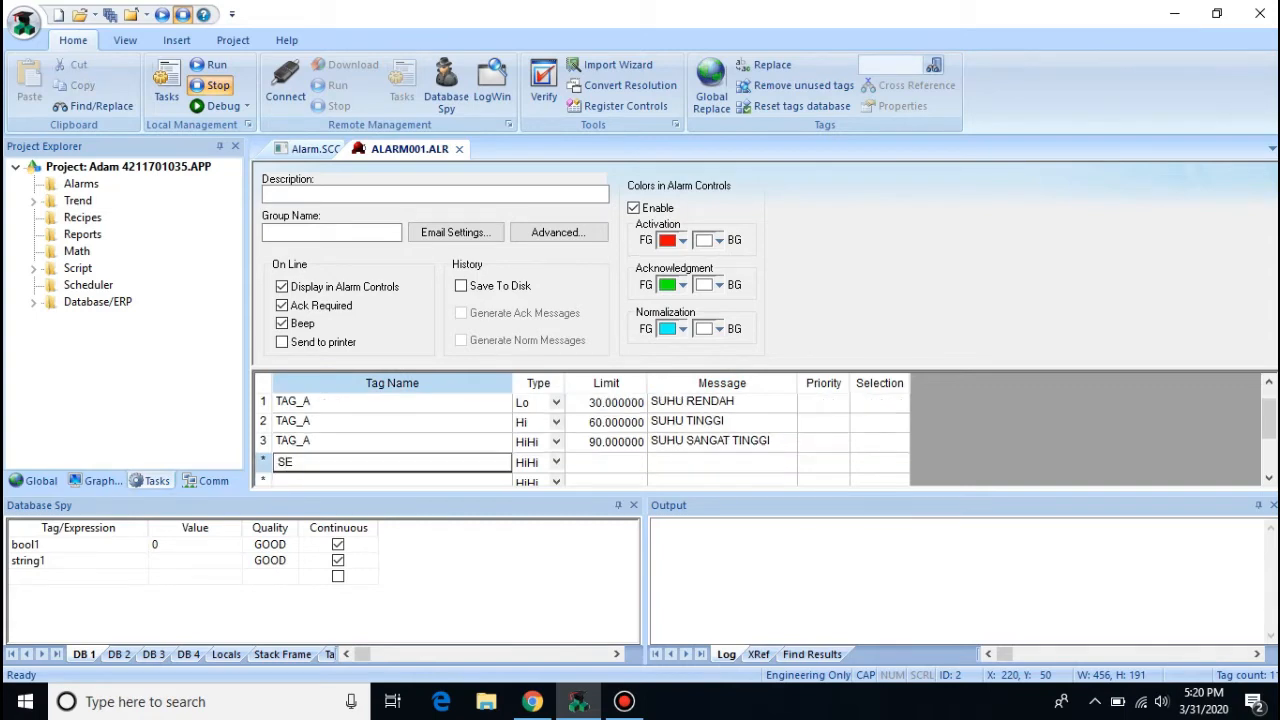
pyautogui.write('NSOR')
pyautogui.press('Tab')
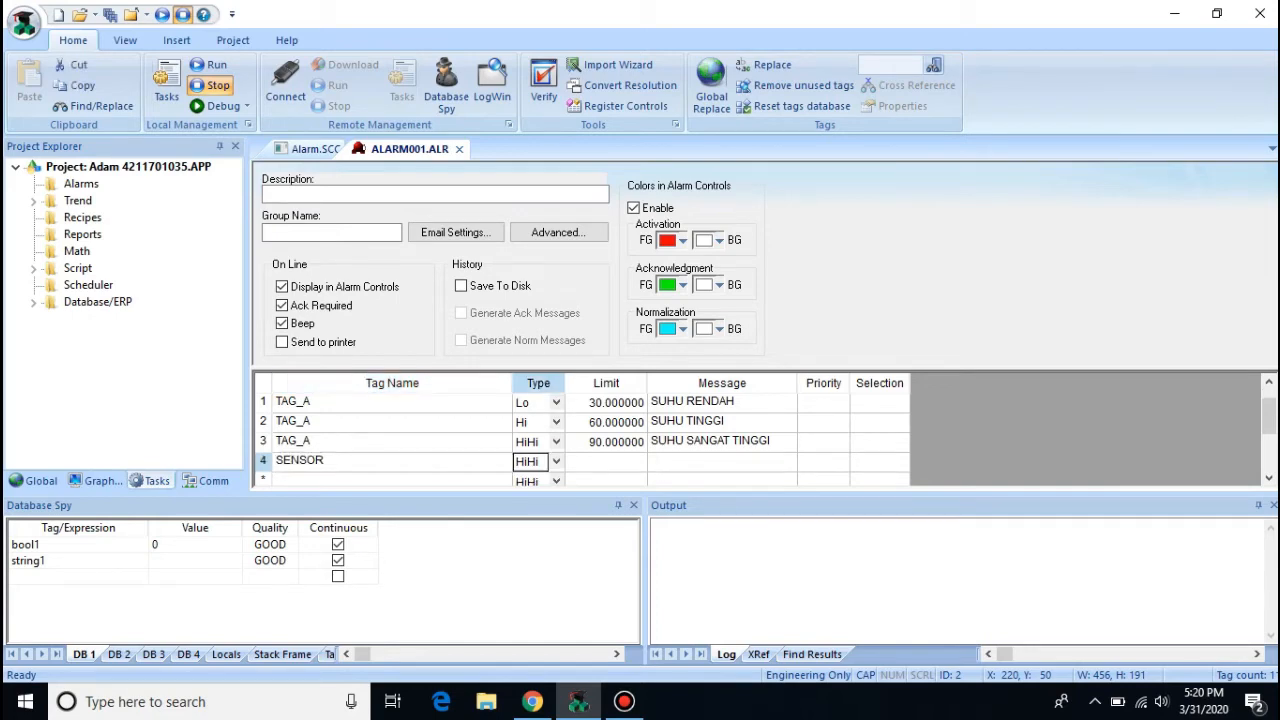
pyautogui.click(556, 462)
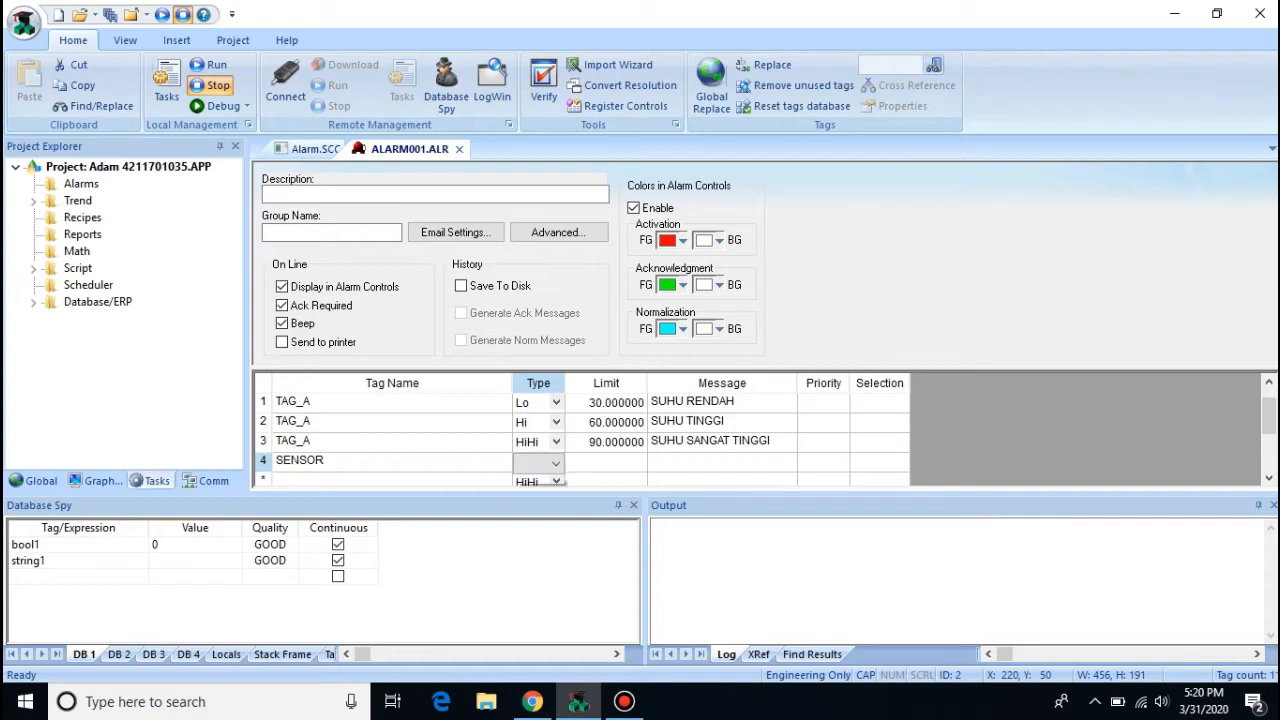
pyautogui.click(534, 496)
pyautogui.click(606, 462)
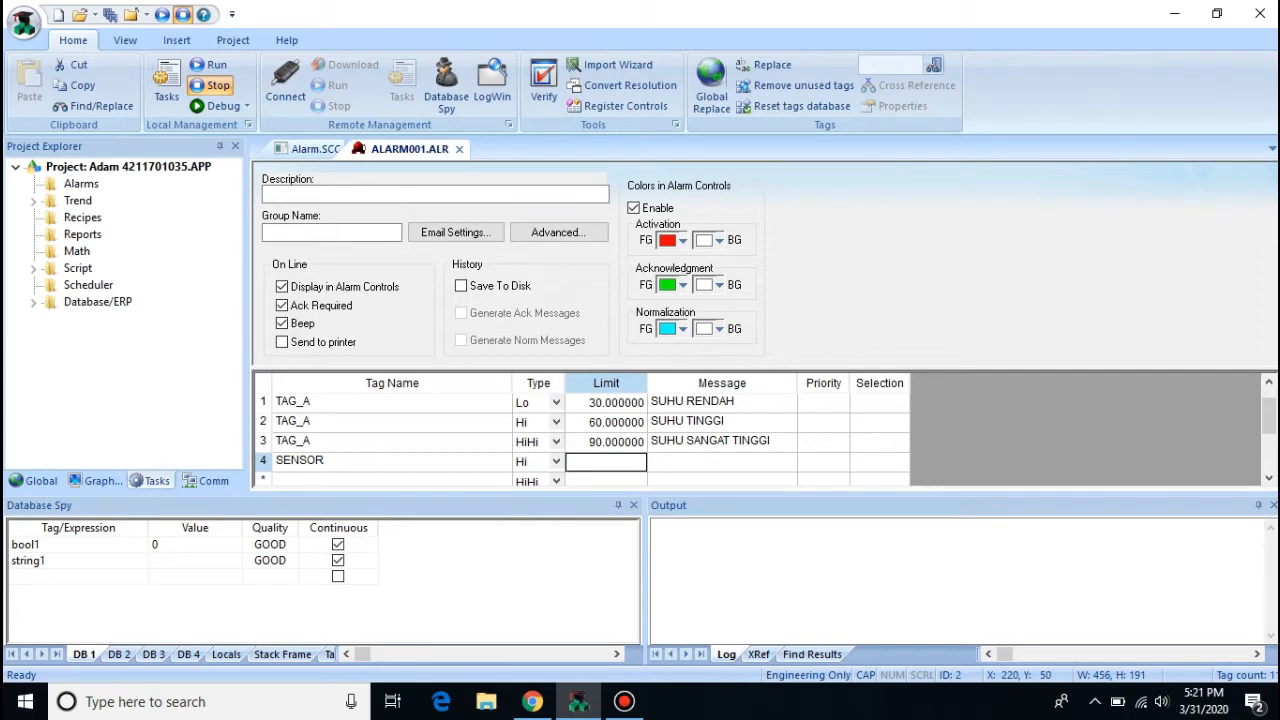
pyautogui.write('1')
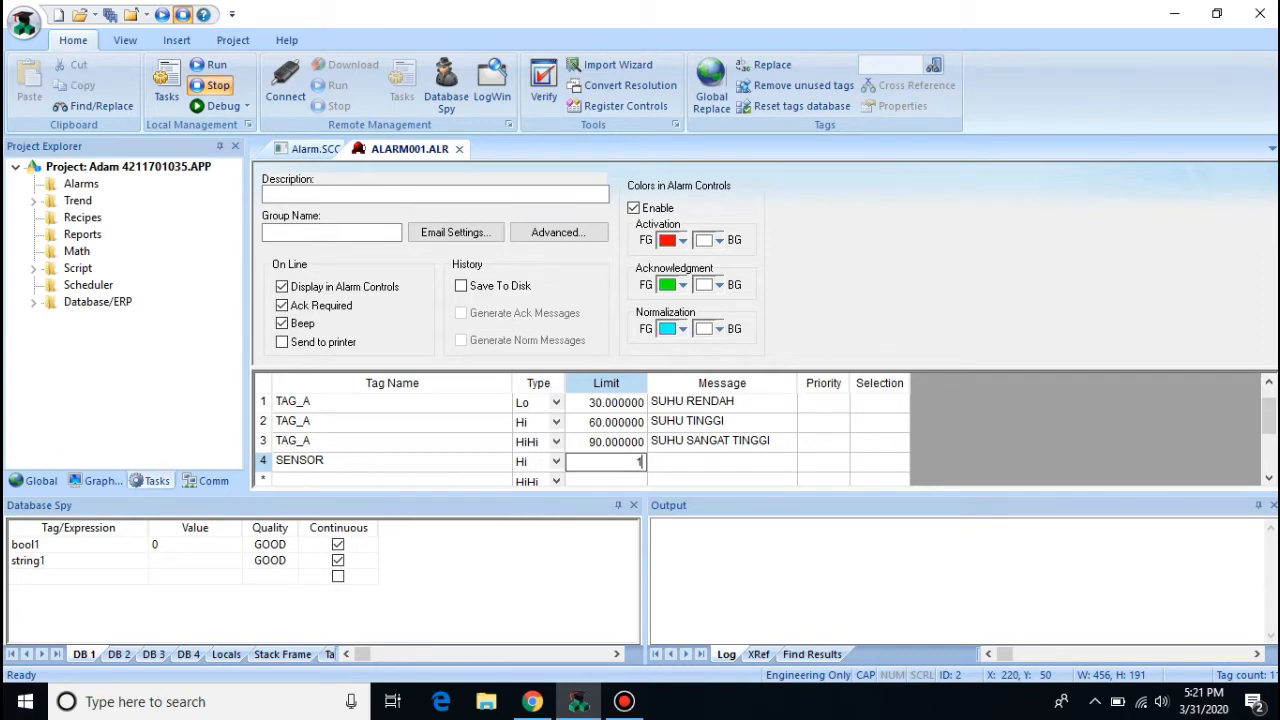
pyautogui.press('Tab')
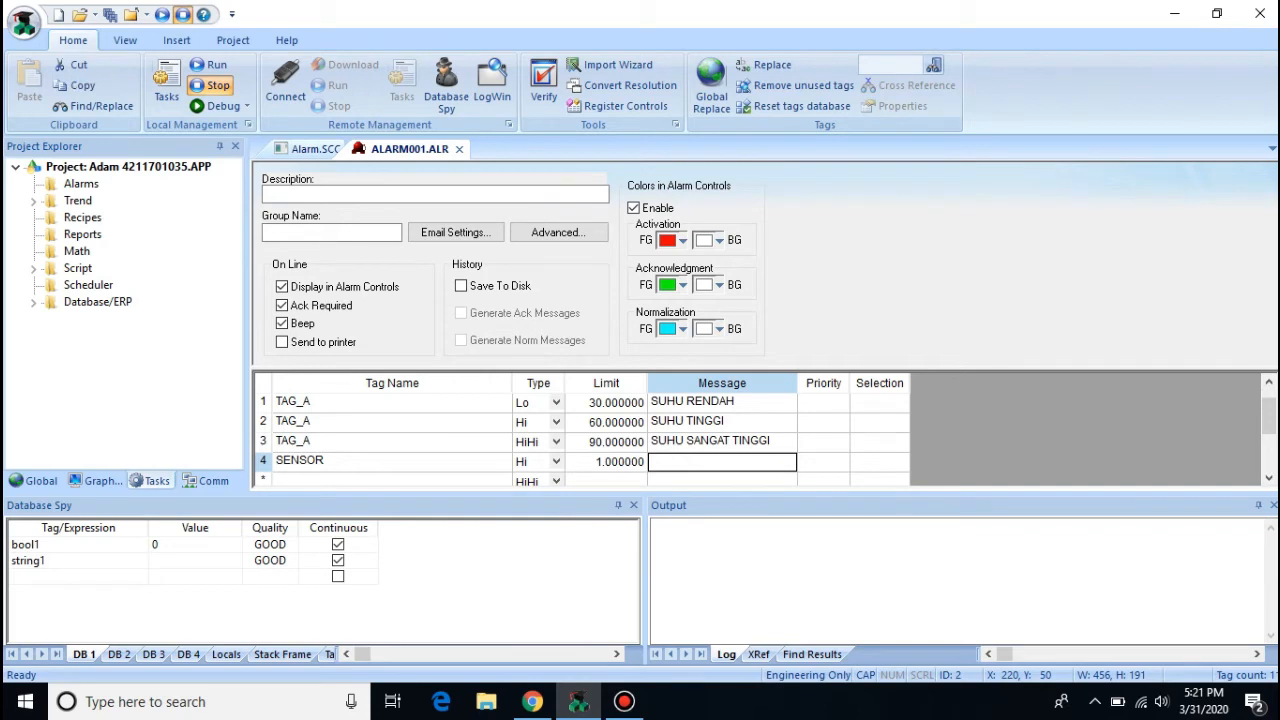
pyautogui.write('SENSO')
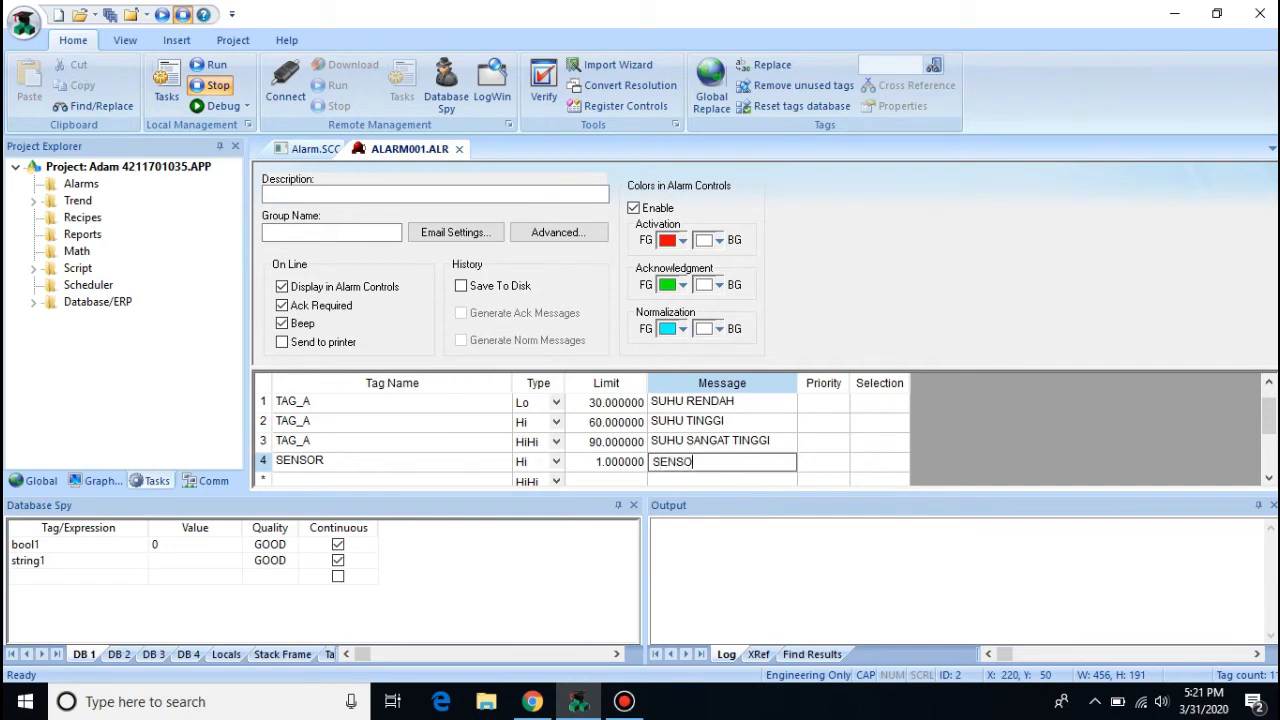
pyautogui.write('R ON')
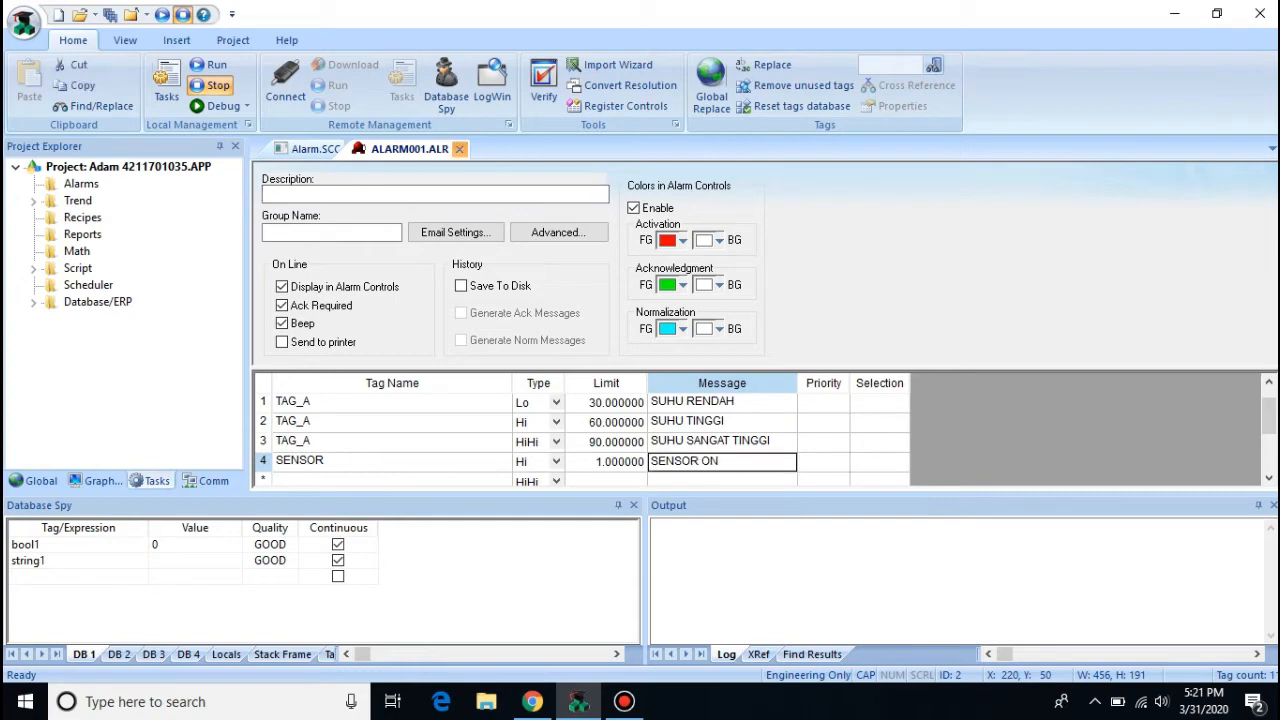
# Step: Close the alarm worksheet ALARM001.ALR, saving its changes and accepting the notices about TAG_A alarm types
pyautogui.click(459, 148)
pyautogui.press('Return')
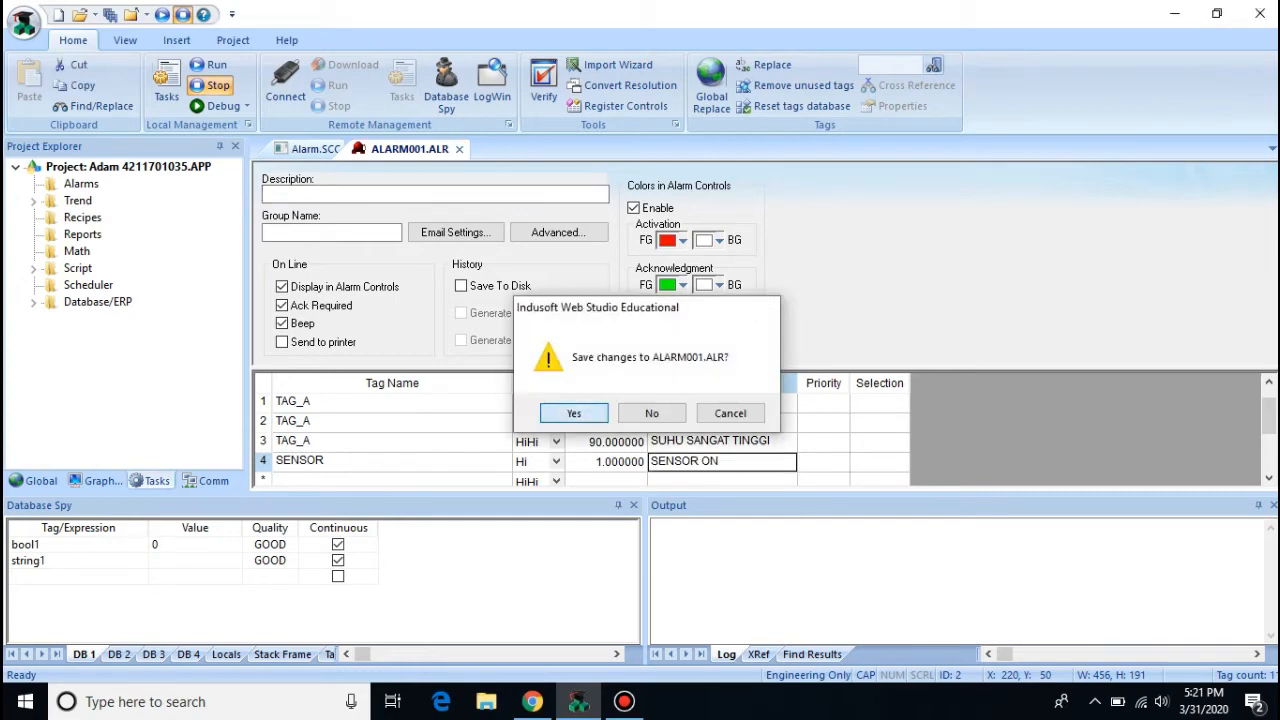
pyautogui.press('Return')
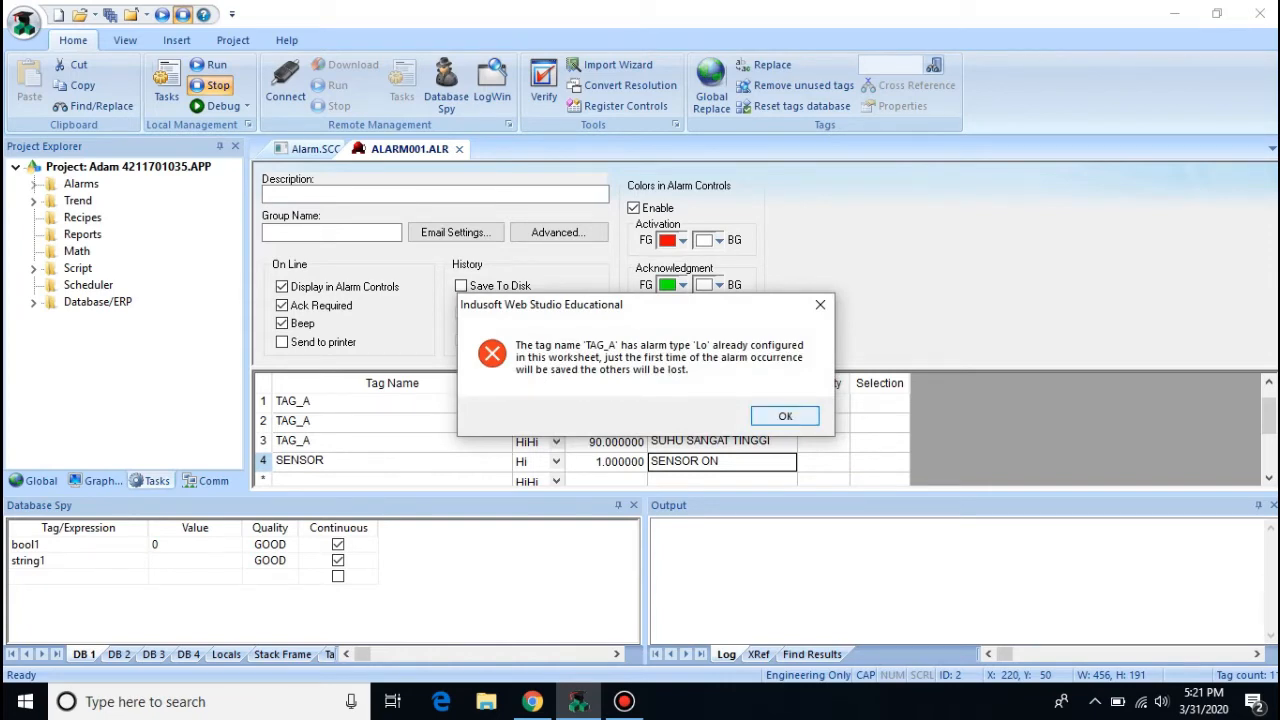
pyautogui.press('Return')
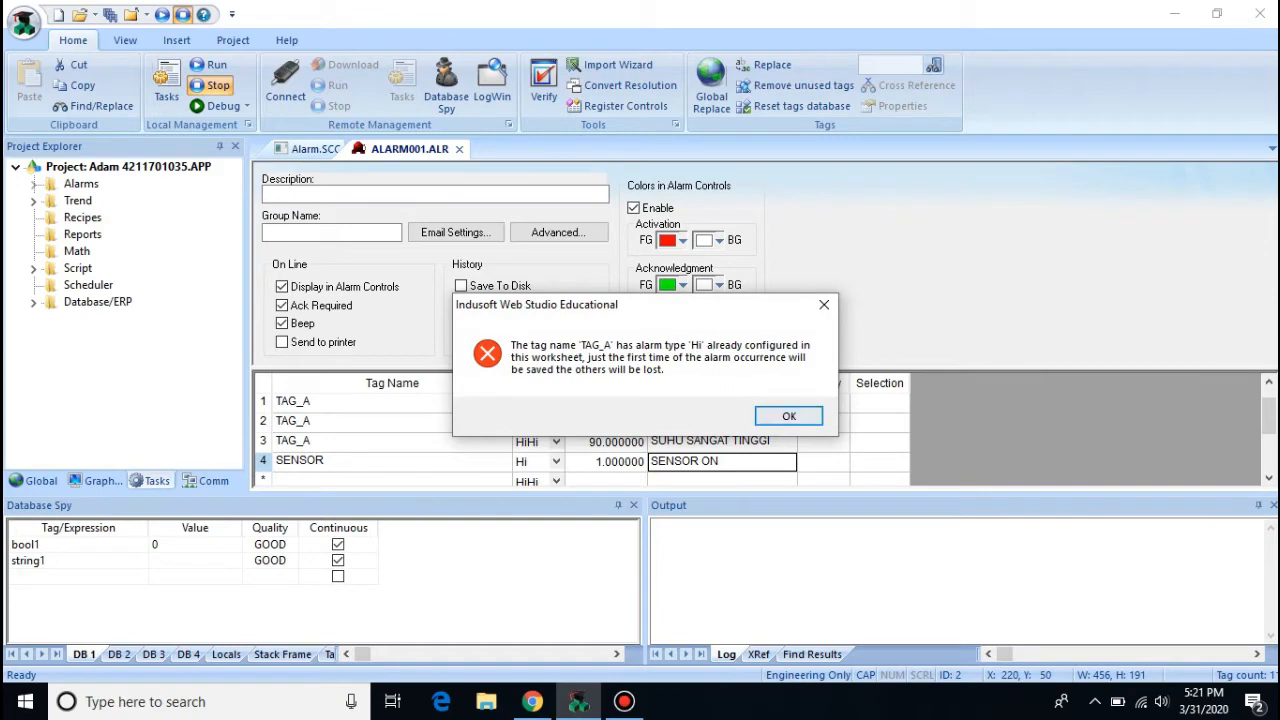
pyautogui.press('Return')
pyautogui.press('Return')
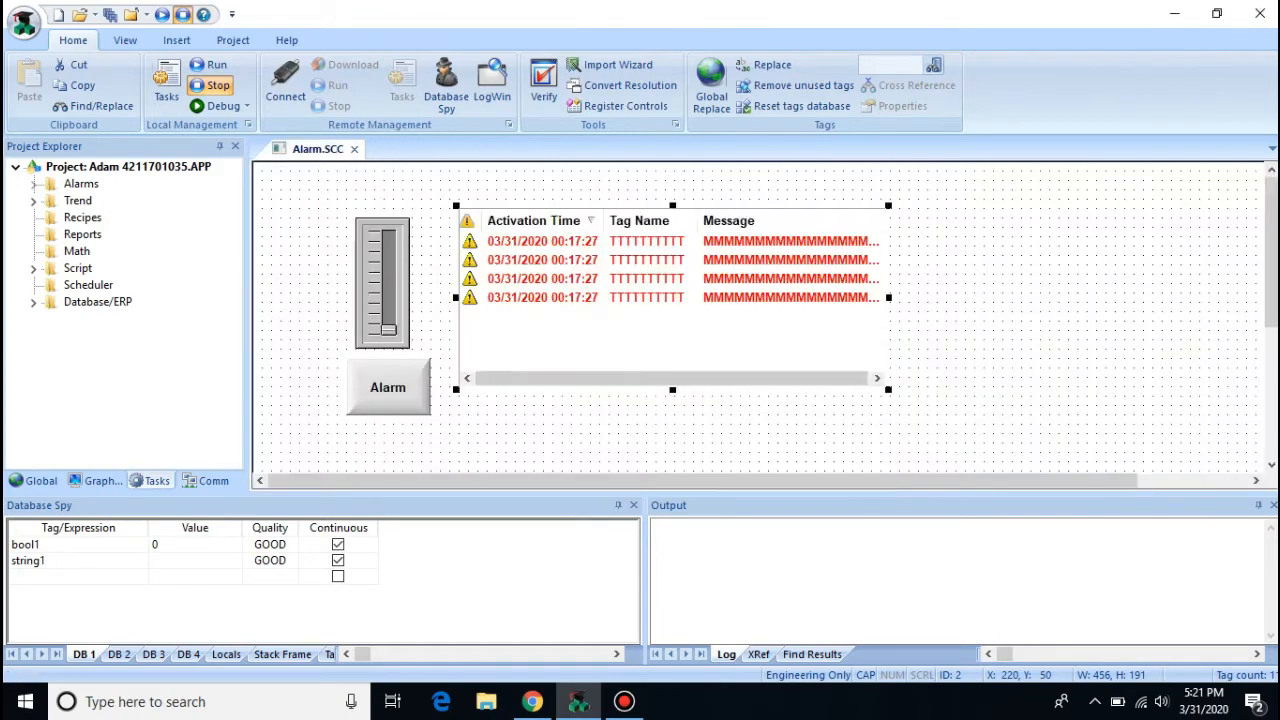
# Step: Close the Alarm screen and save its changes
pyautogui.click(555, 441)
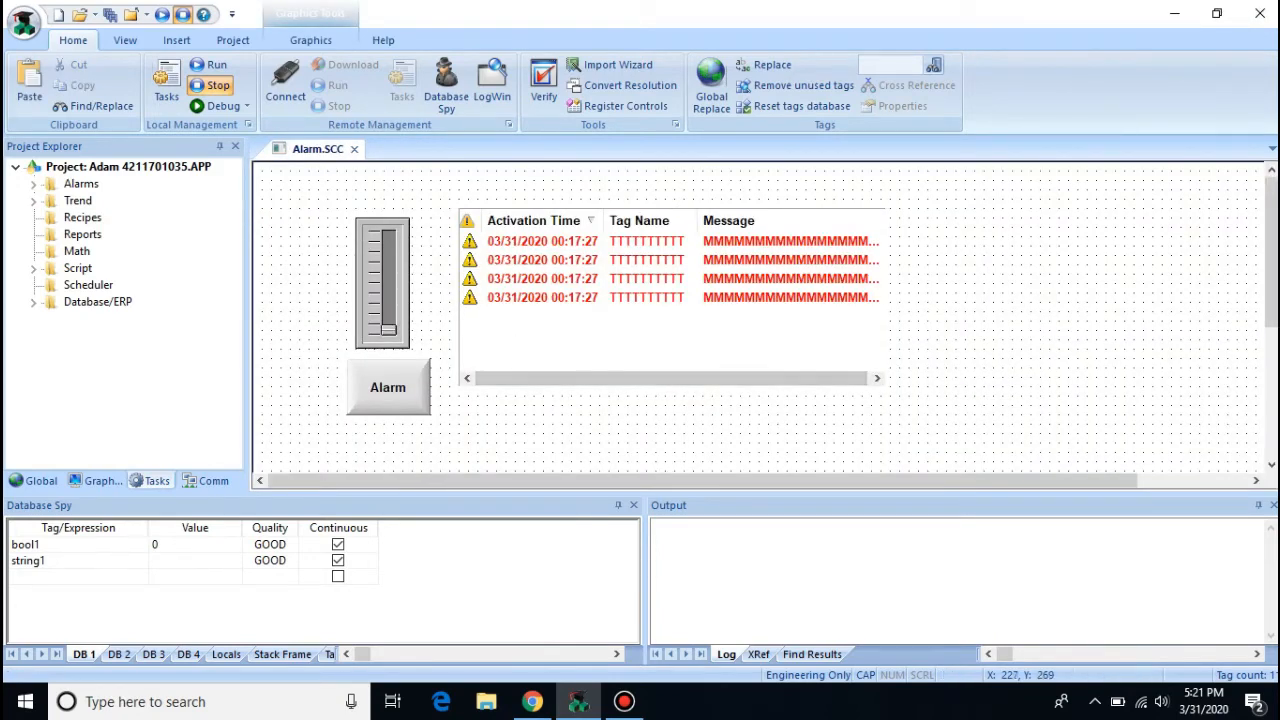
pyautogui.click(354, 148)
pyautogui.click(574, 412)
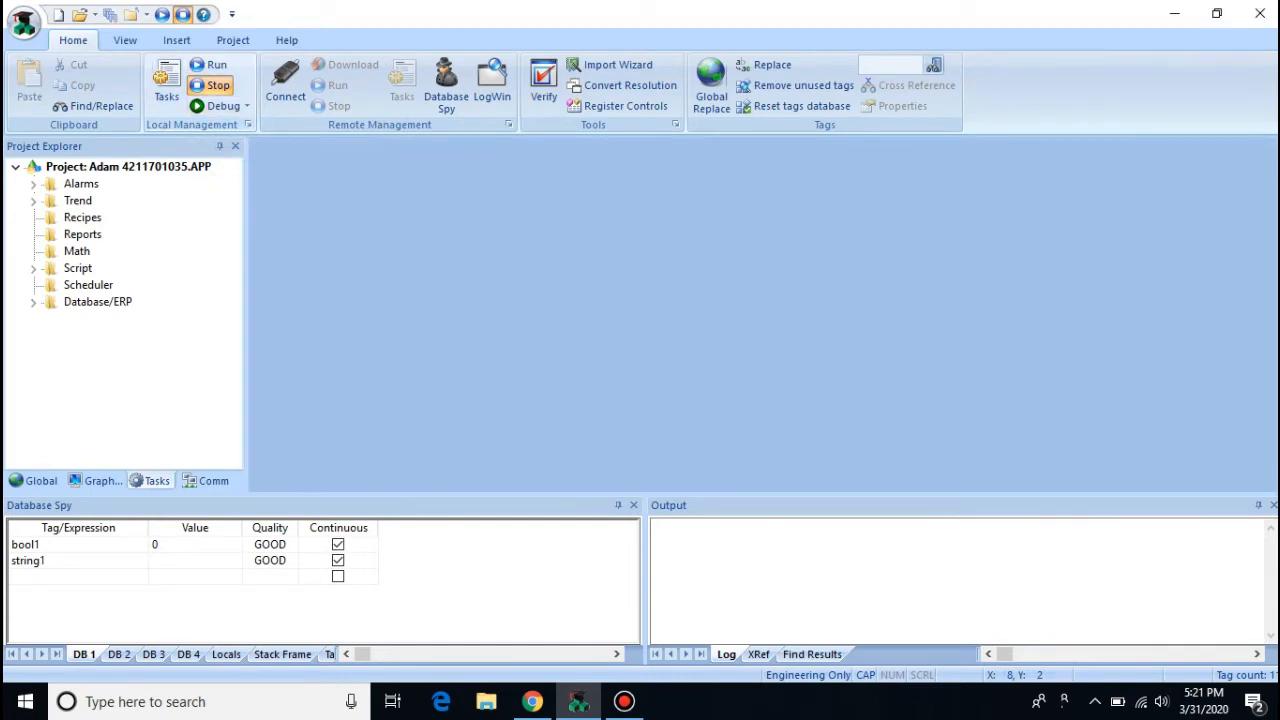
# Step: Run the project, test the alarm toggle button on the Alarm screen, and return to the development environment
pyautogui.click(210, 64)
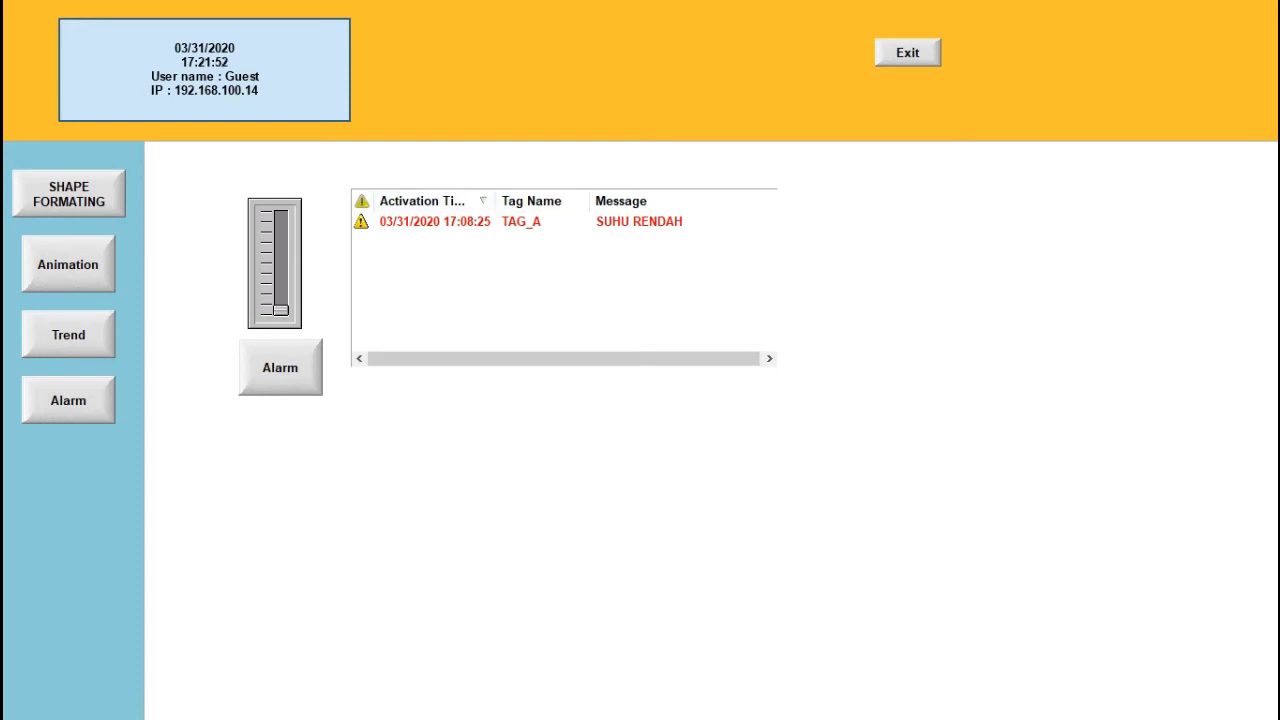
pyautogui.click(280, 368)
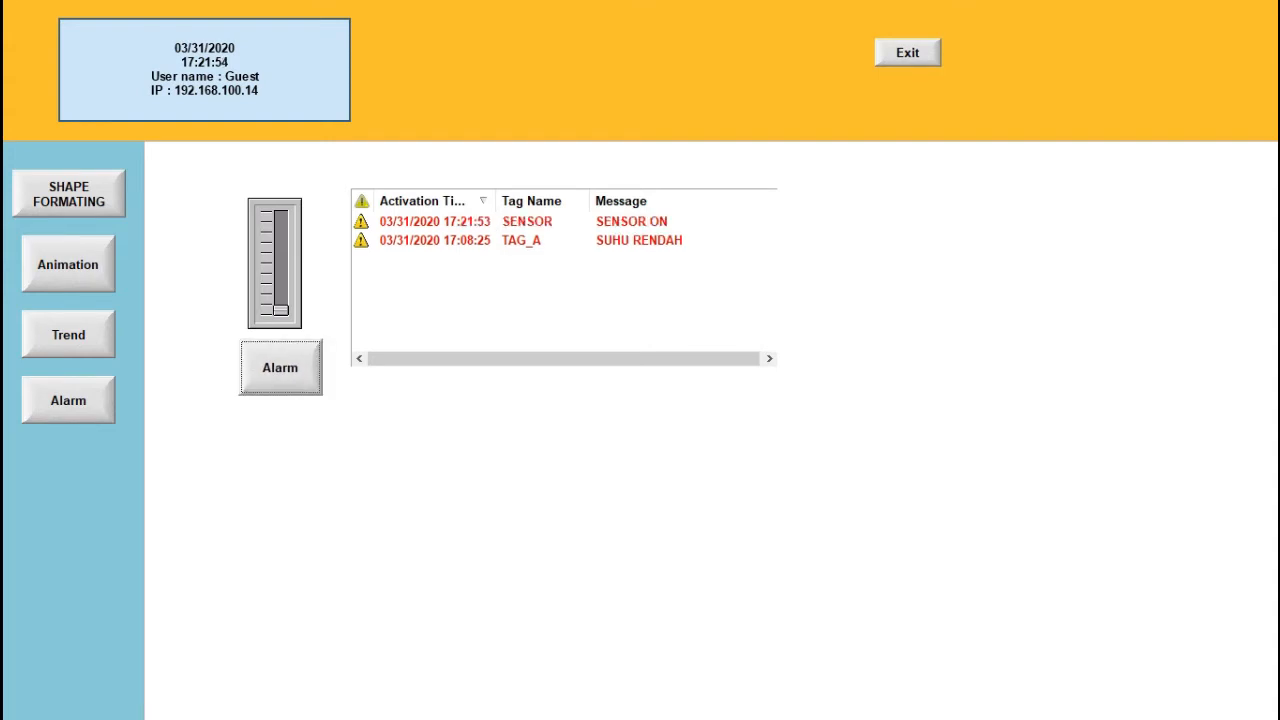
pyautogui.click(280, 368)
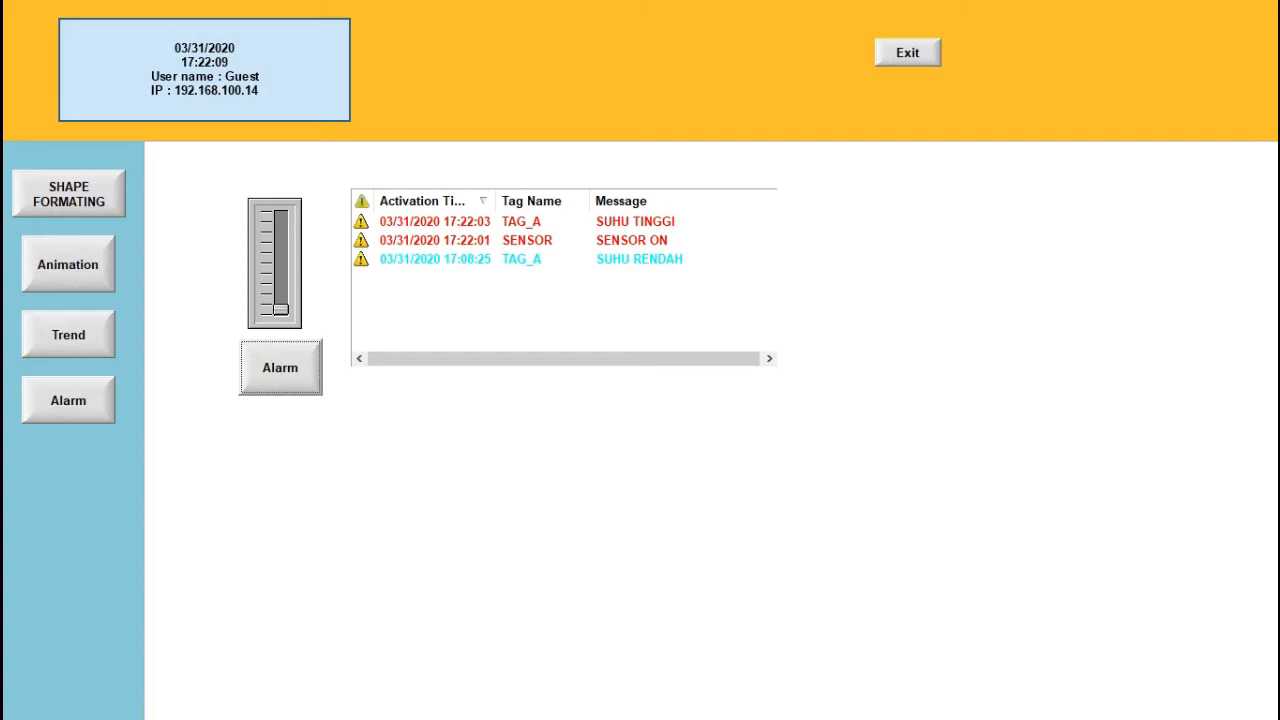
pyautogui.hotkey('alt', 'Tab')
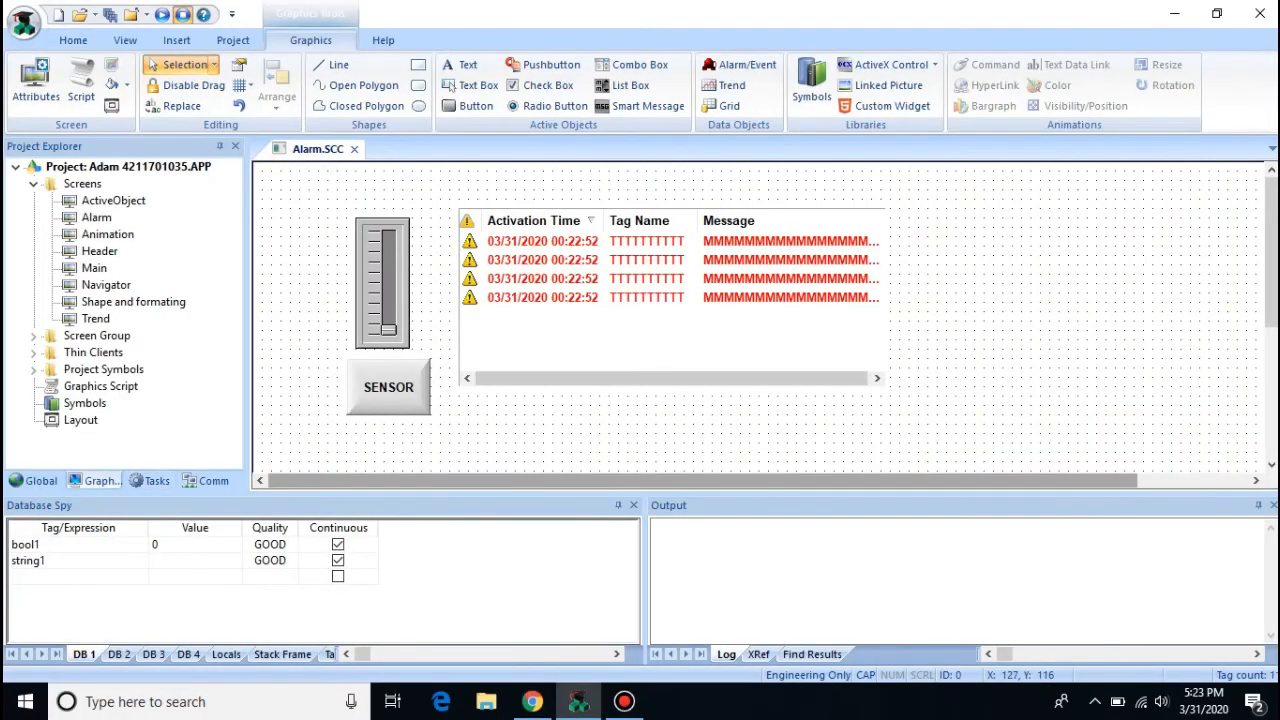
# Step: Try to create a new Integer tag TAG_A with Server scope for the slider, and relink the slider to the existing TAG_A
pyautogui.doubleClick(383, 283)
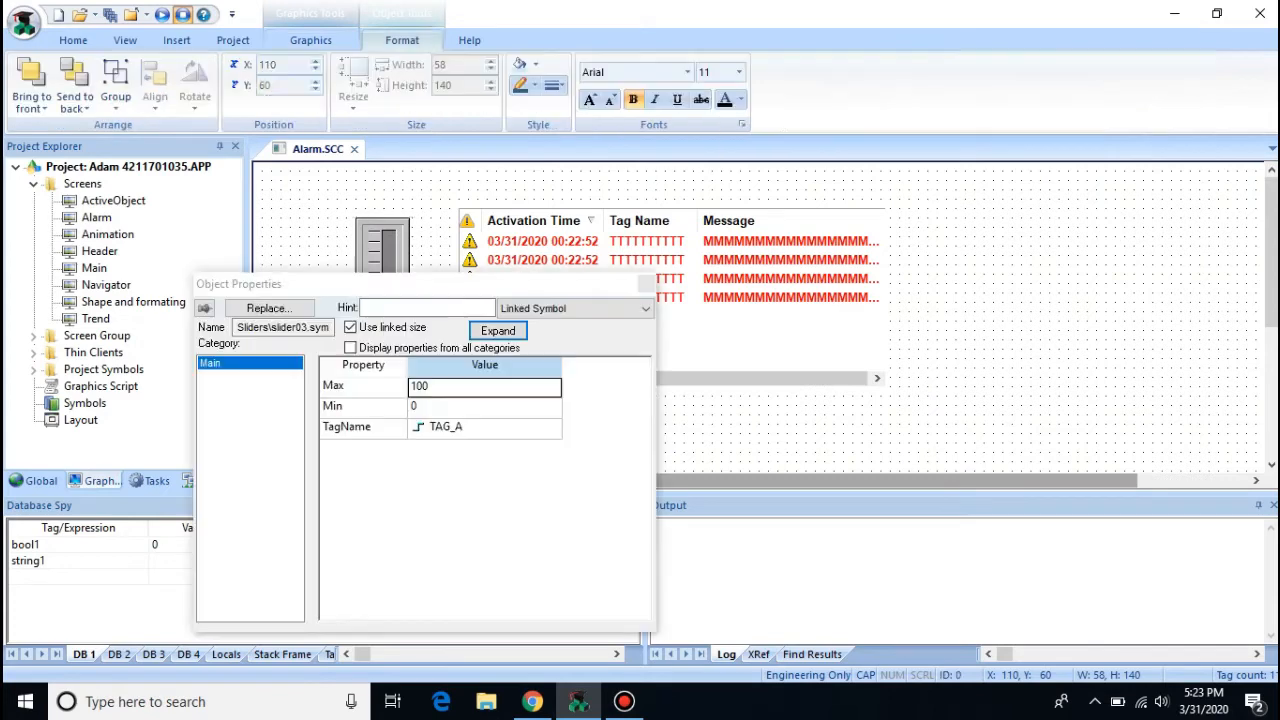
pyautogui.doubleClick(465, 427)
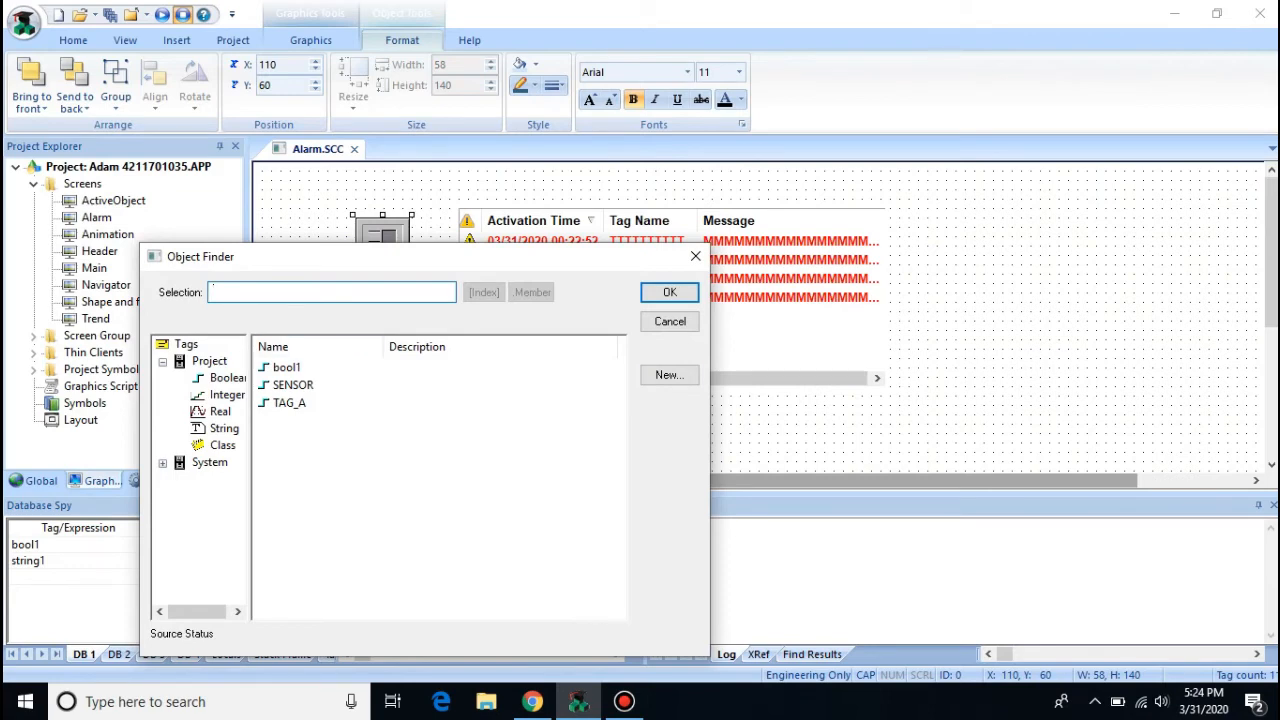
pyautogui.click(669, 374)
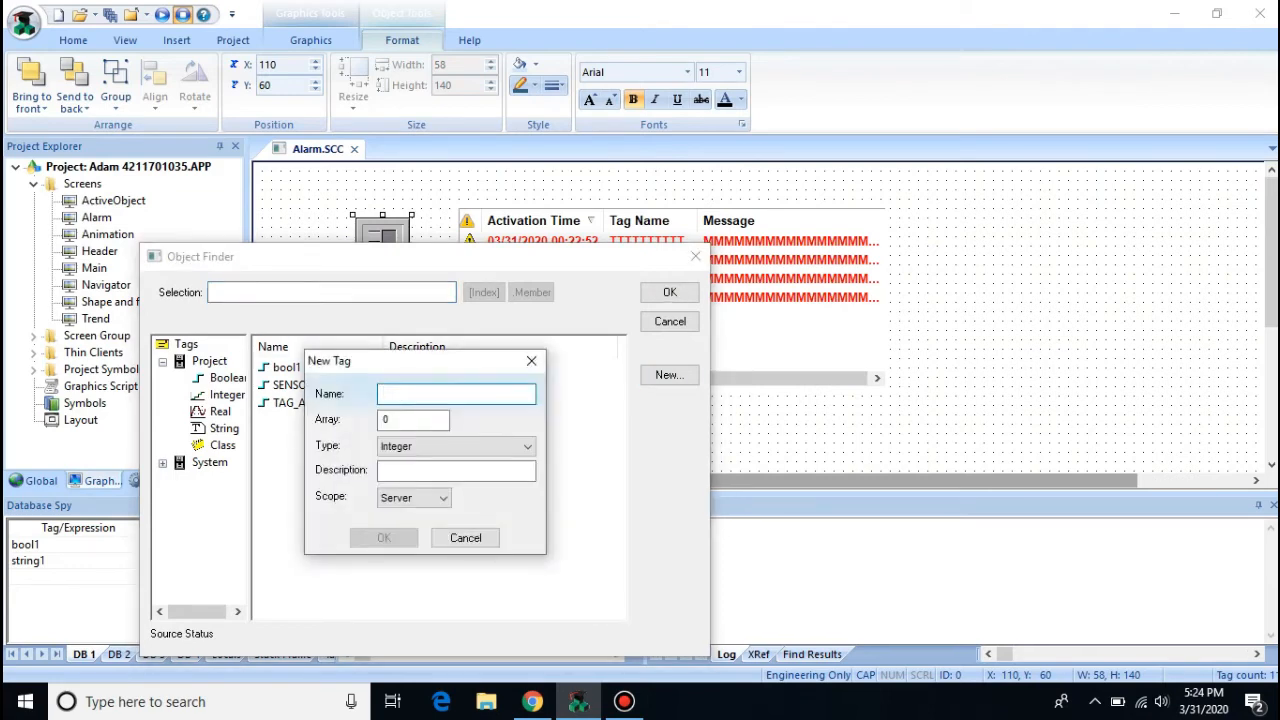
pyautogui.write('TAG')
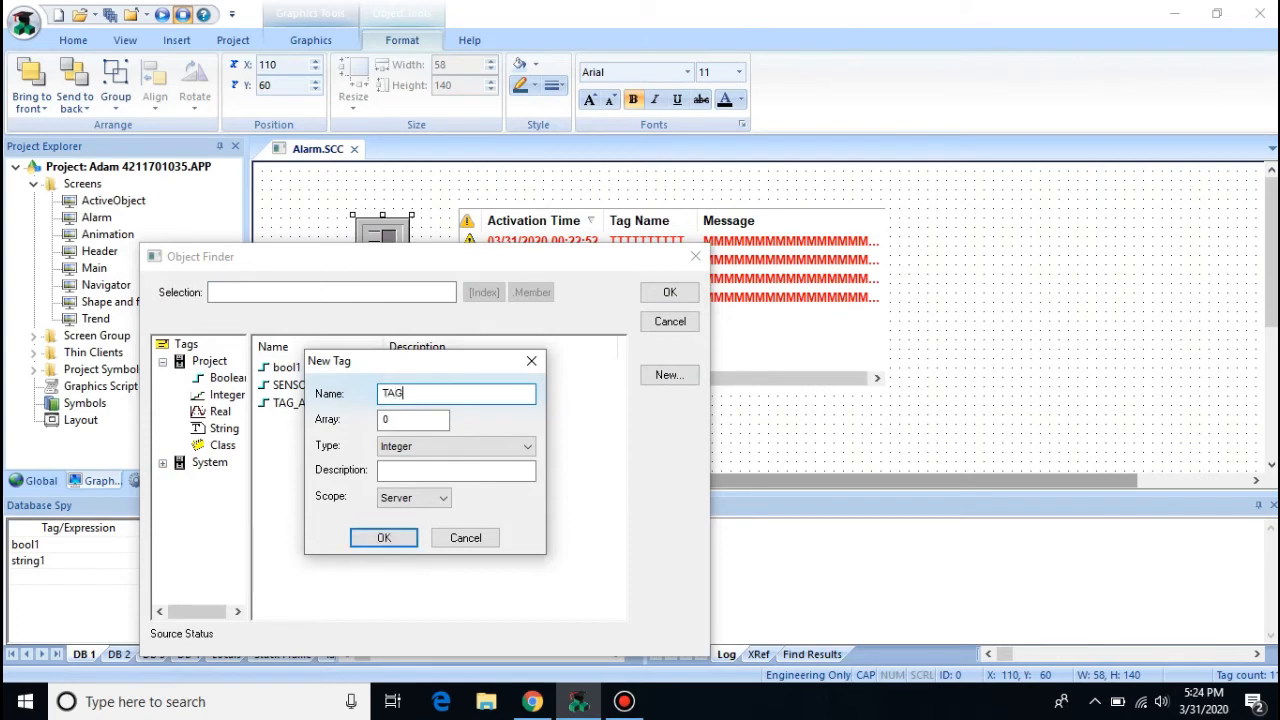
pyautogui.write('_A')
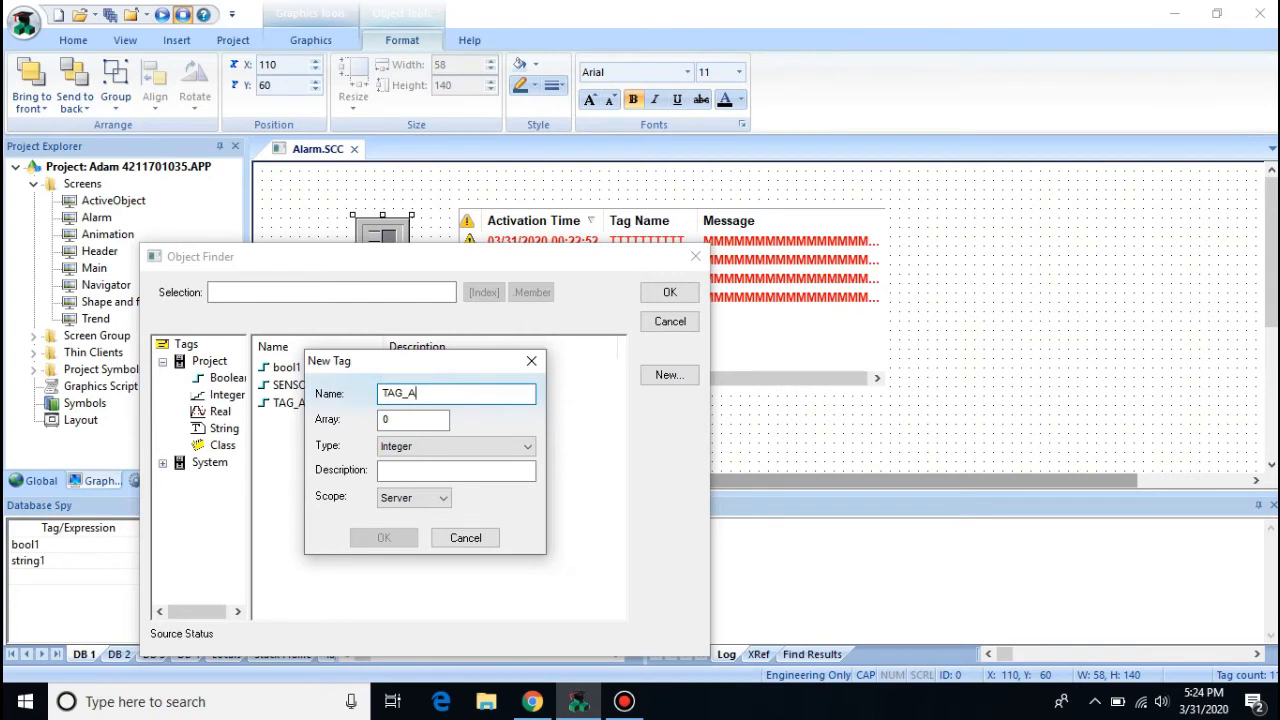
pyautogui.click(399, 451)
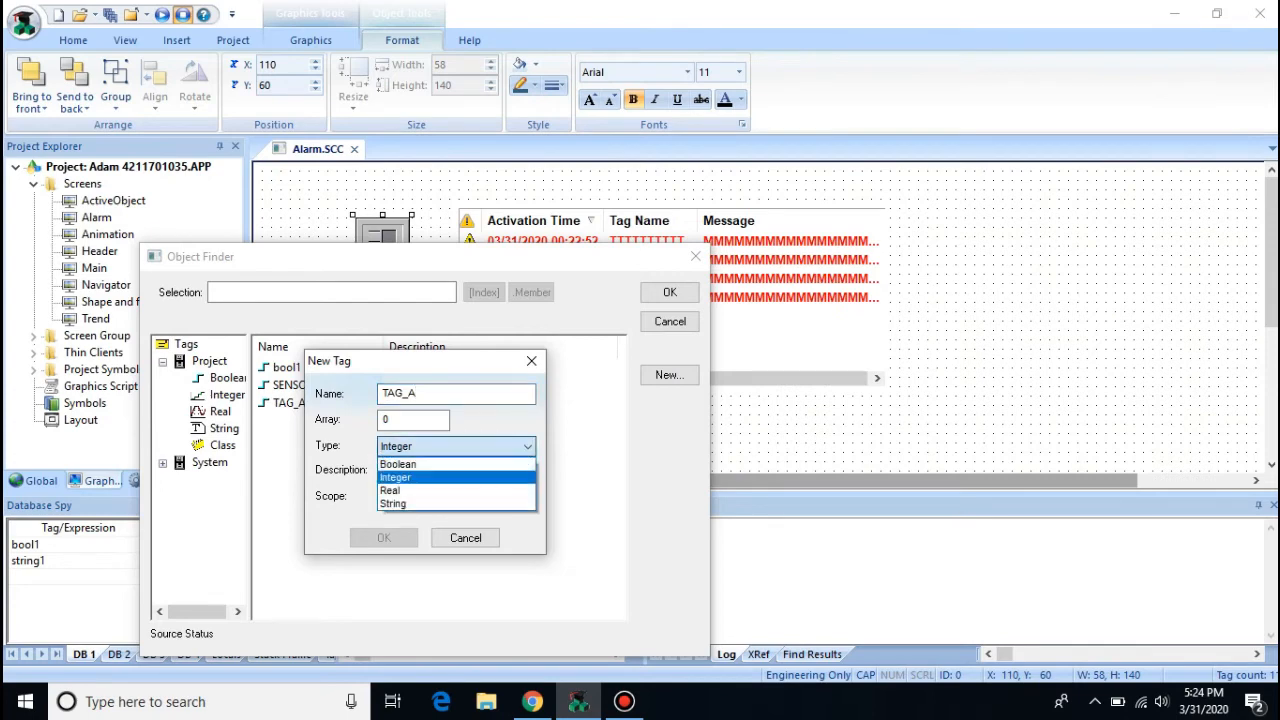
pyautogui.click(399, 451)
pyautogui.click(414, 498)
pyautogui.click(414, 498)
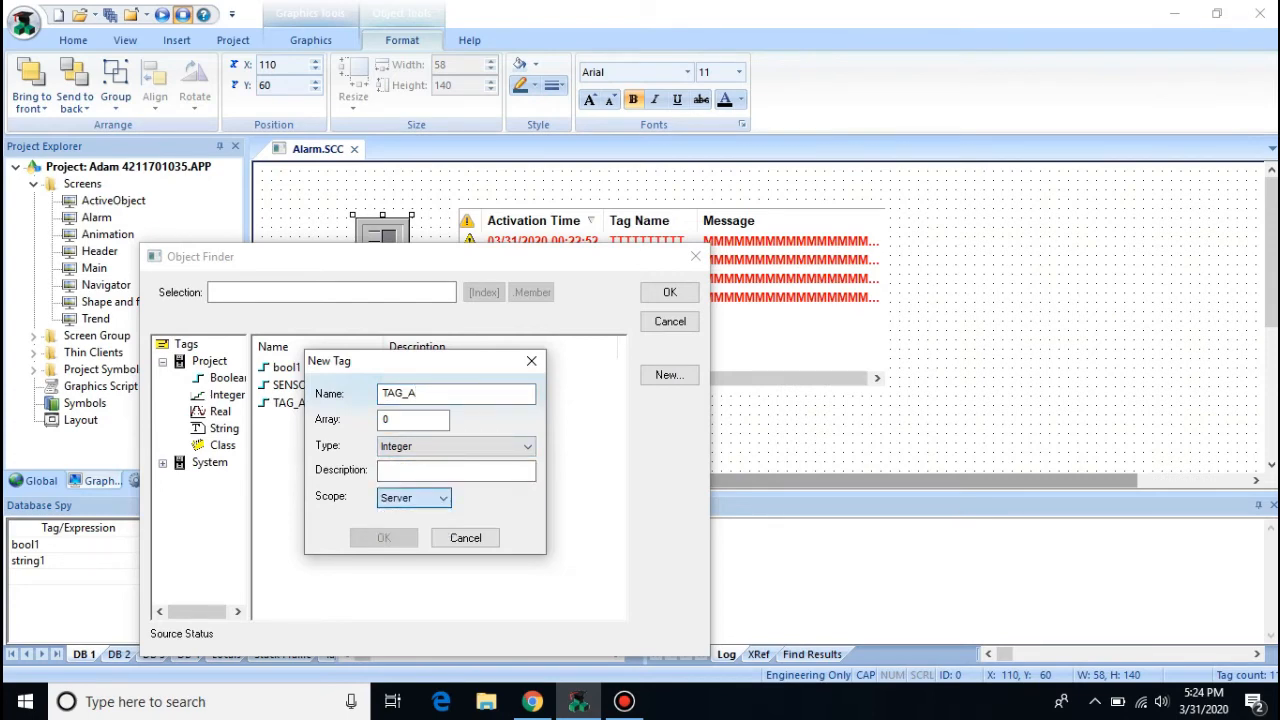
pyautogui.click(456, 471)
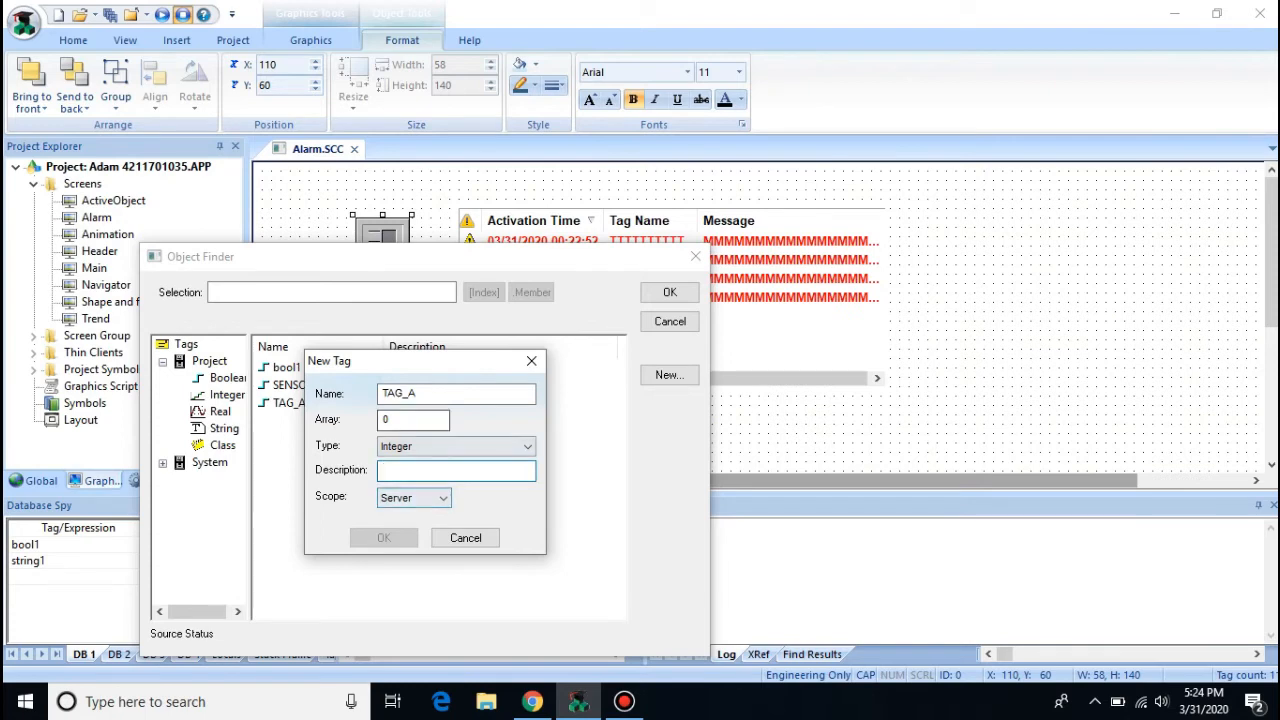
pyautogui.click(415, 420)
pyautogui.click(465, 538)
pyautogui.doubleClick(289, 403)
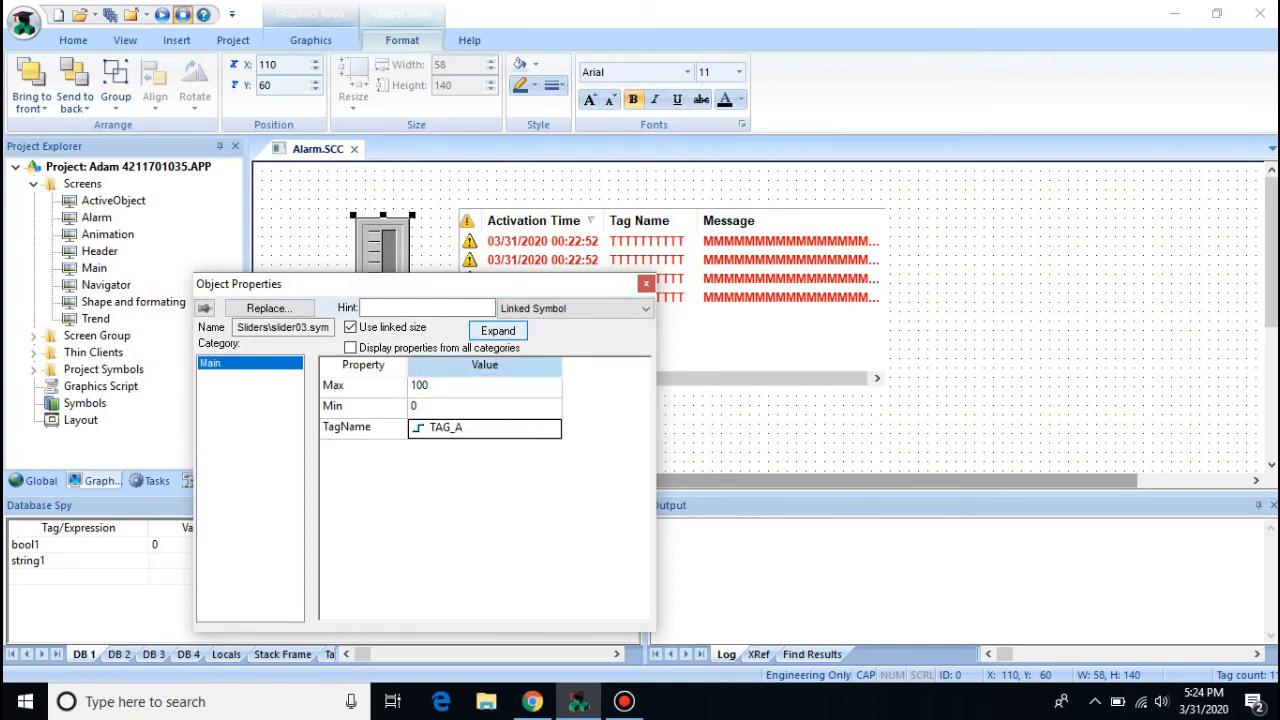
pyautogui.click(624, 702)
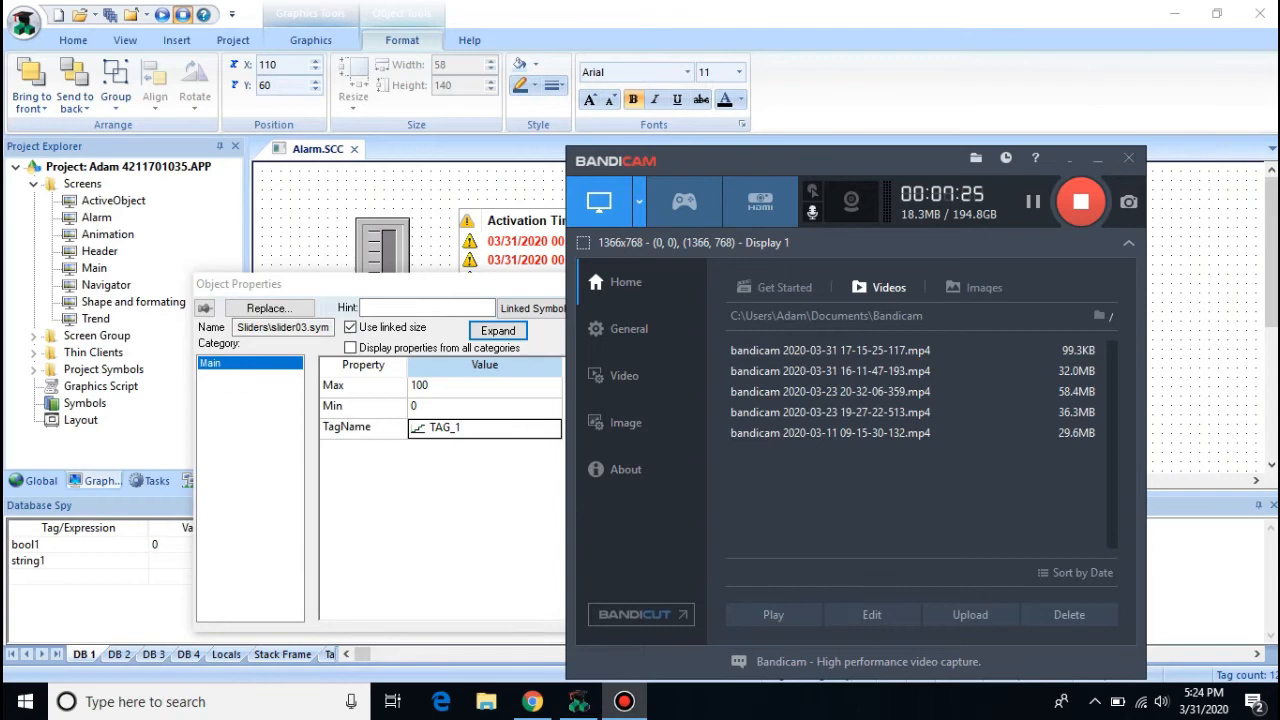
pyautogui.click(428, 290)
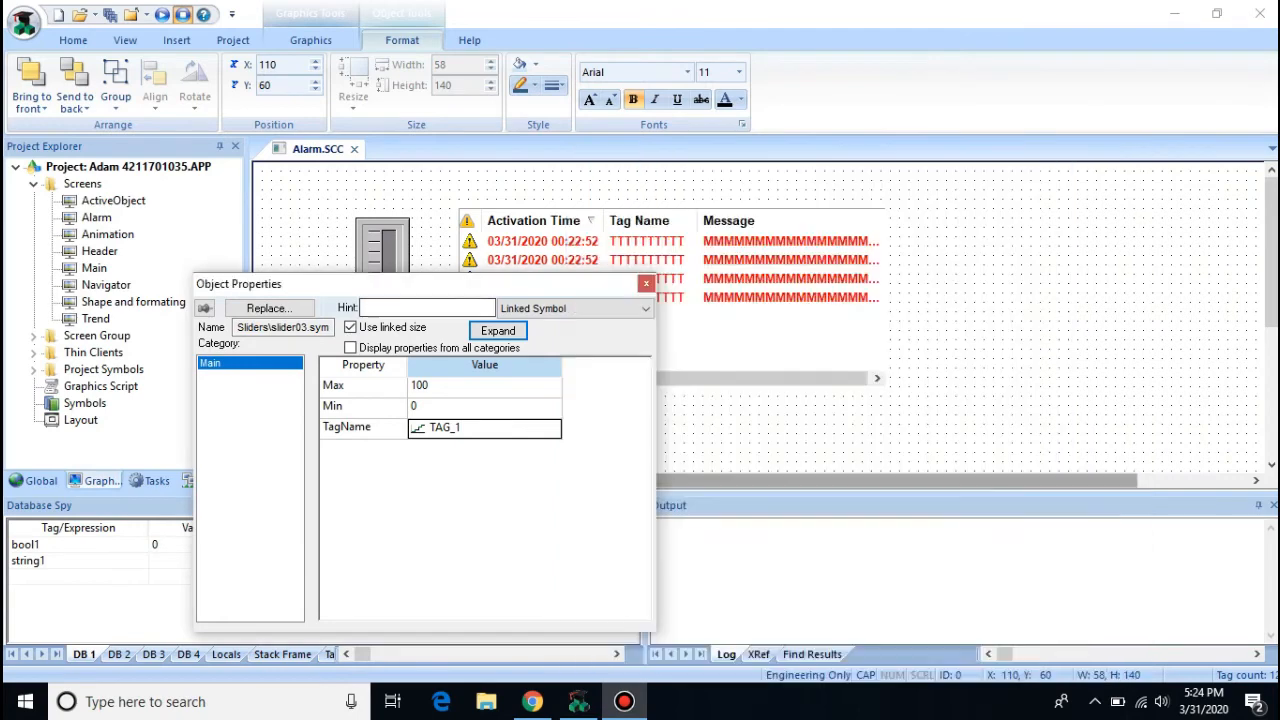
# Step: Examine the project's integer tags available for the slider's tag link and leave the slider's properties without changing them
pyautogui.click(484, 428)
pyautogui.click(484, 407)
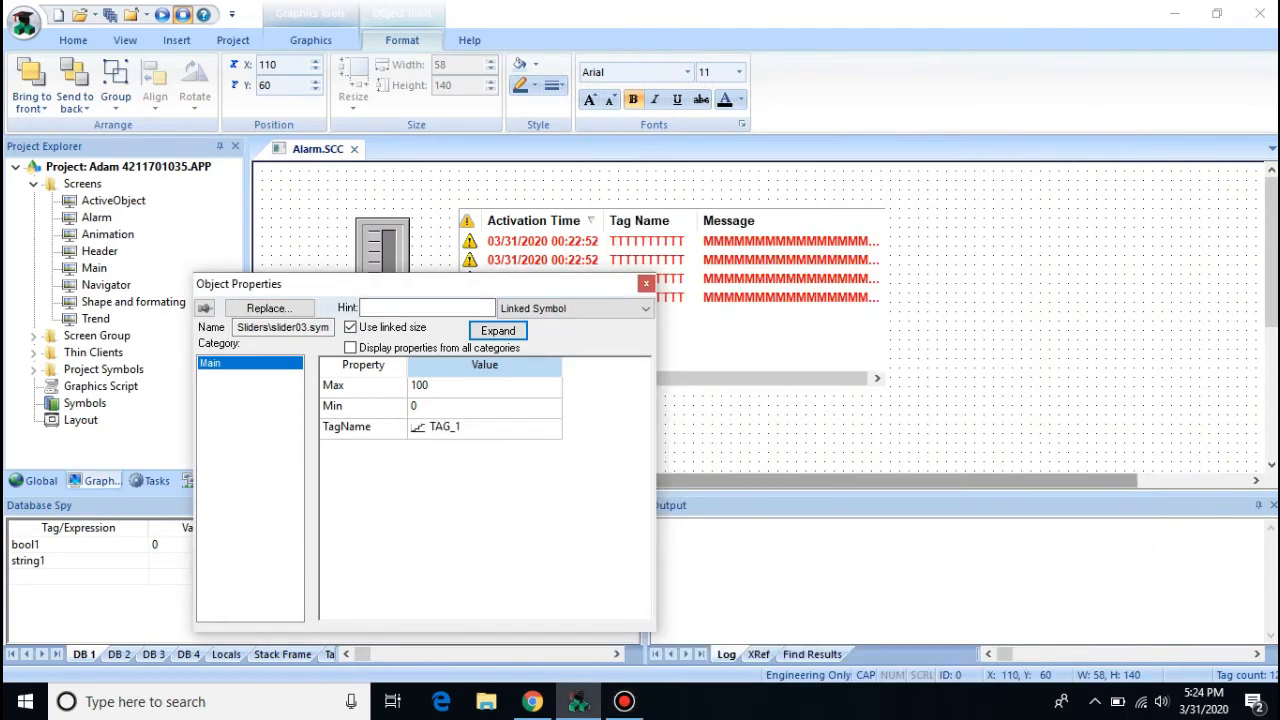
pyautogui.doubleClick(484, 428)
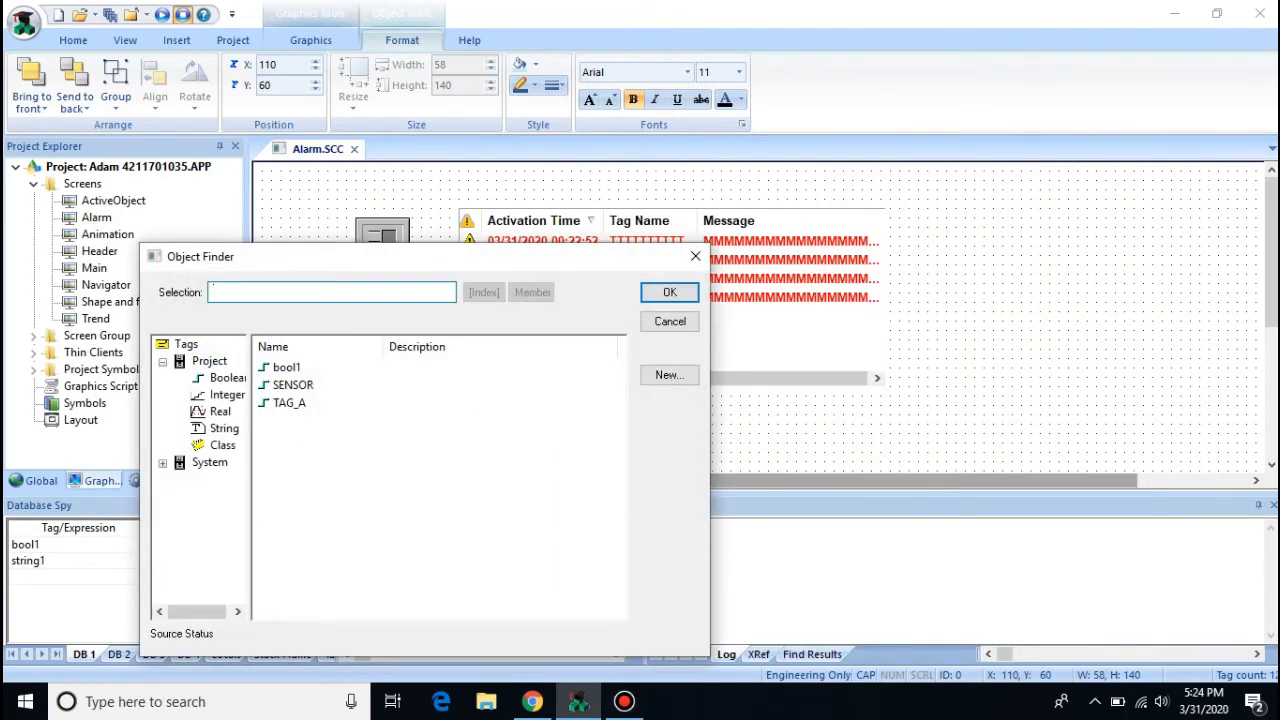
pyautogui.click(227, 395)
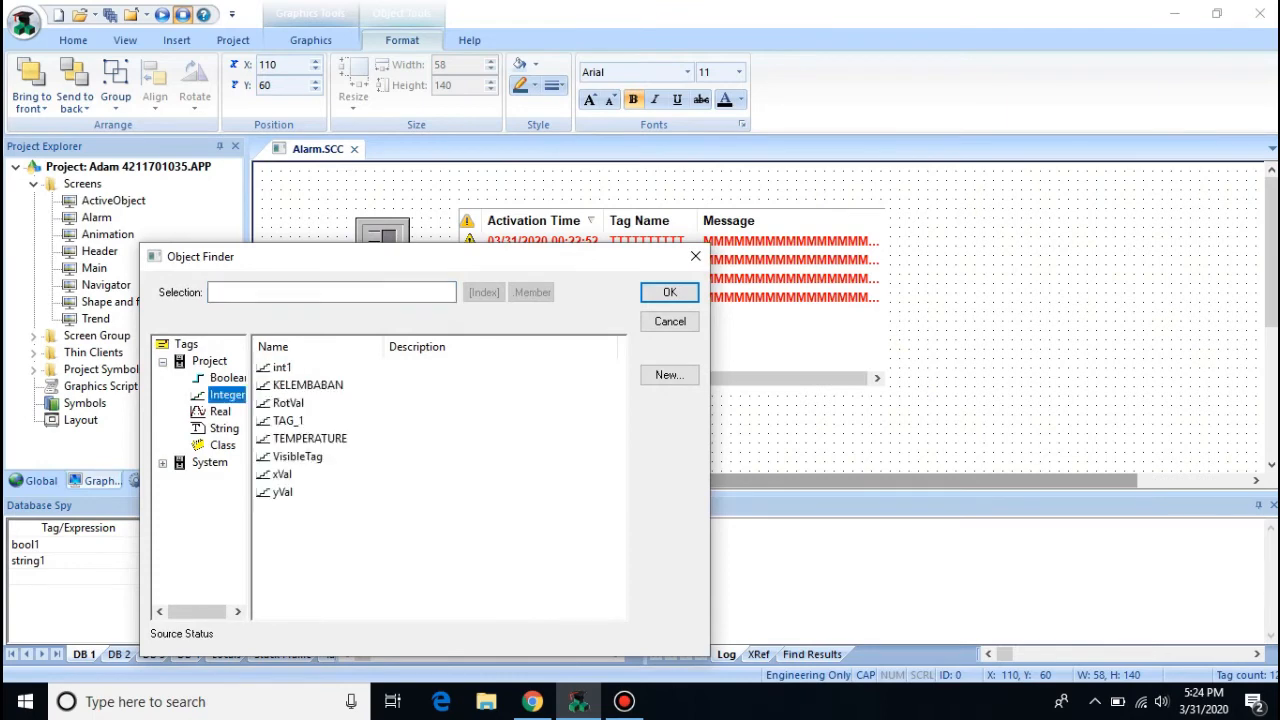
pyautogui.click(695, 256)
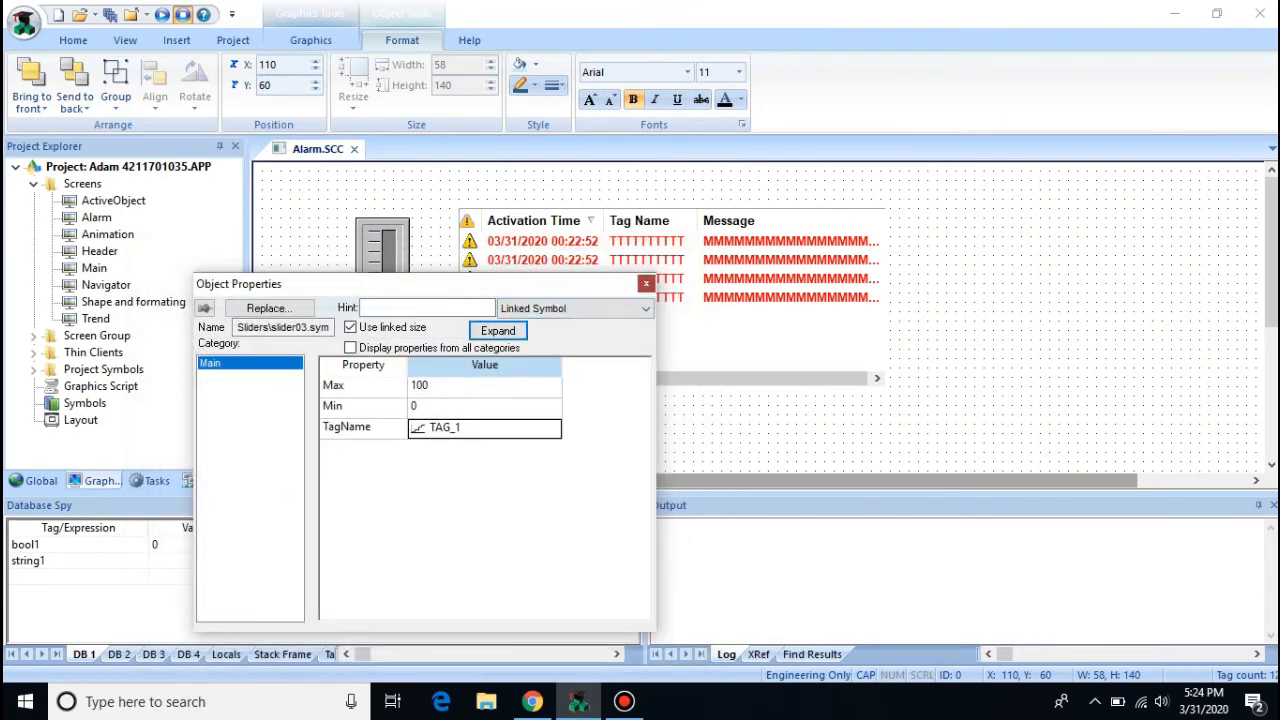
pyautogui.click(646, 284)
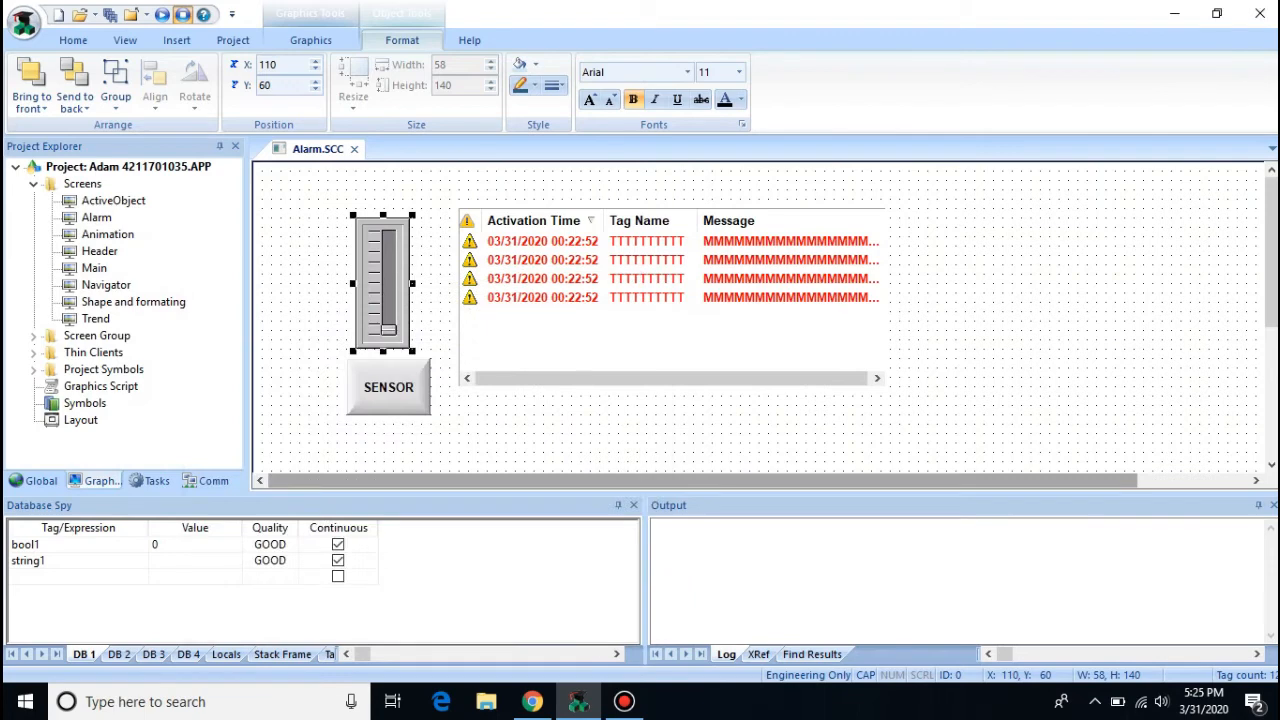
pyautogui.click(660, 305)
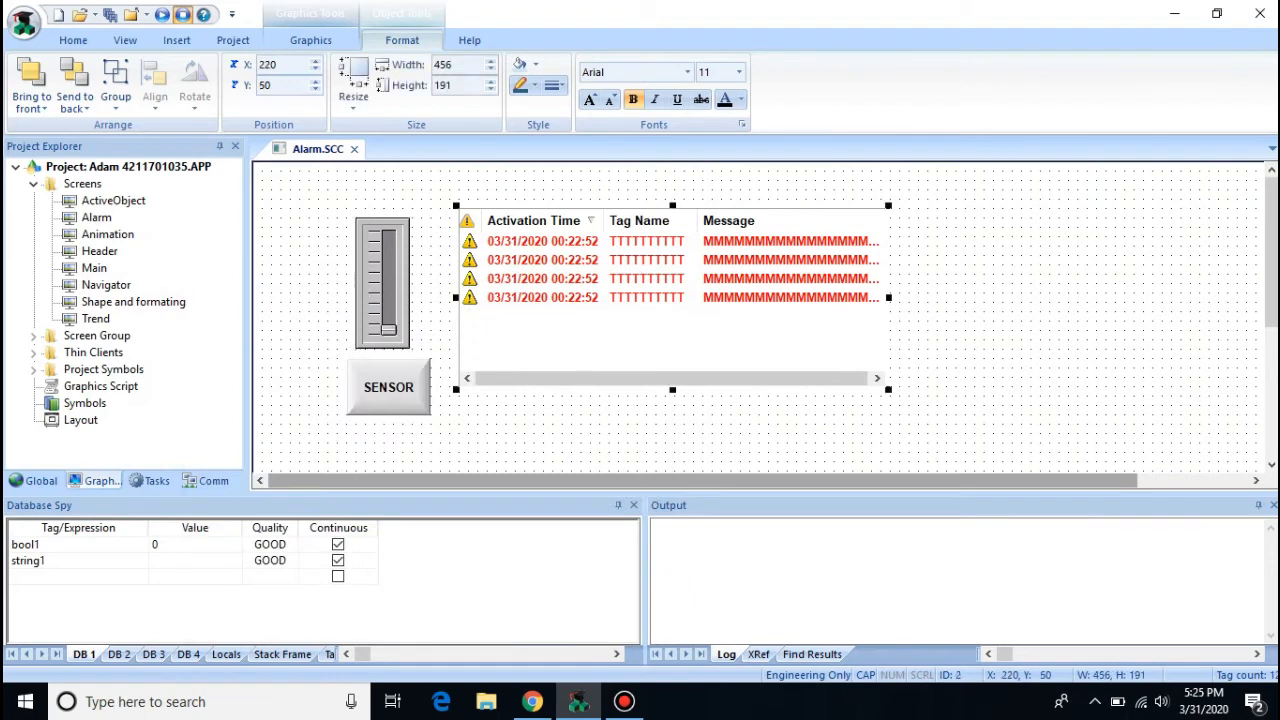
# Step: Check which tag the SENSOR button on the Alarm screen toggles
pyautogui.click(388, 387)
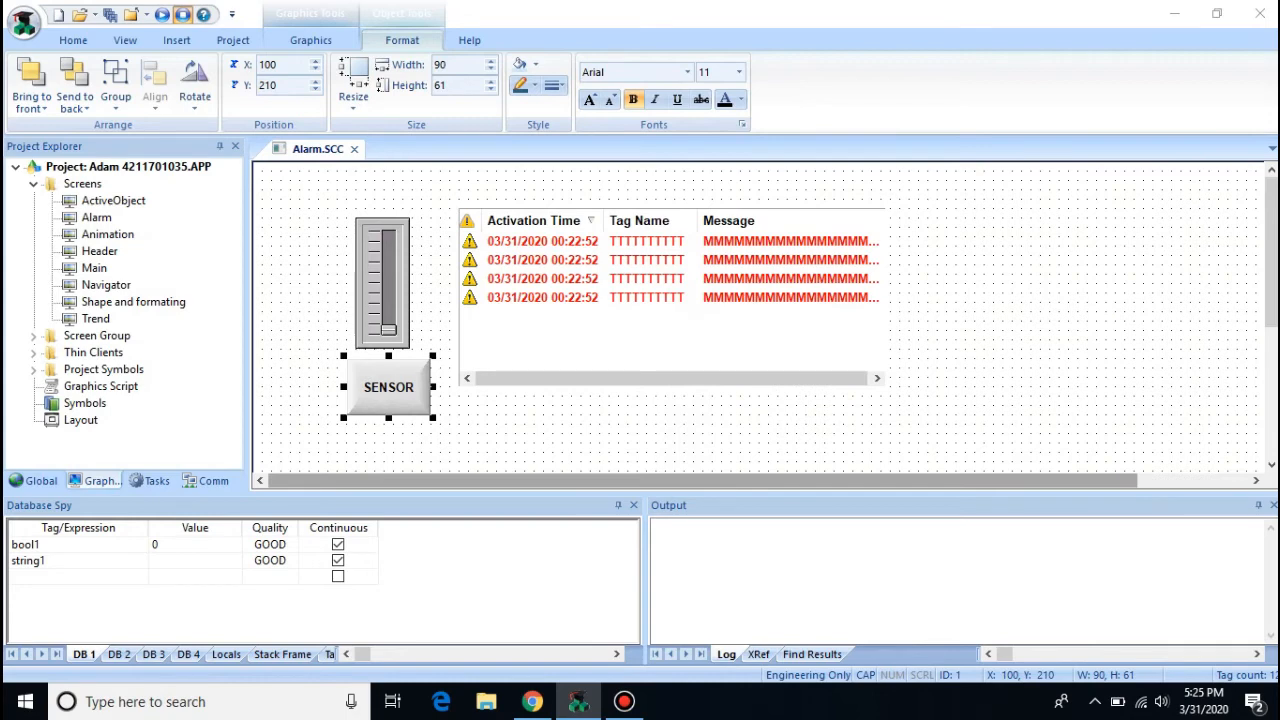
pyautogui.doubleClick(388, 387)
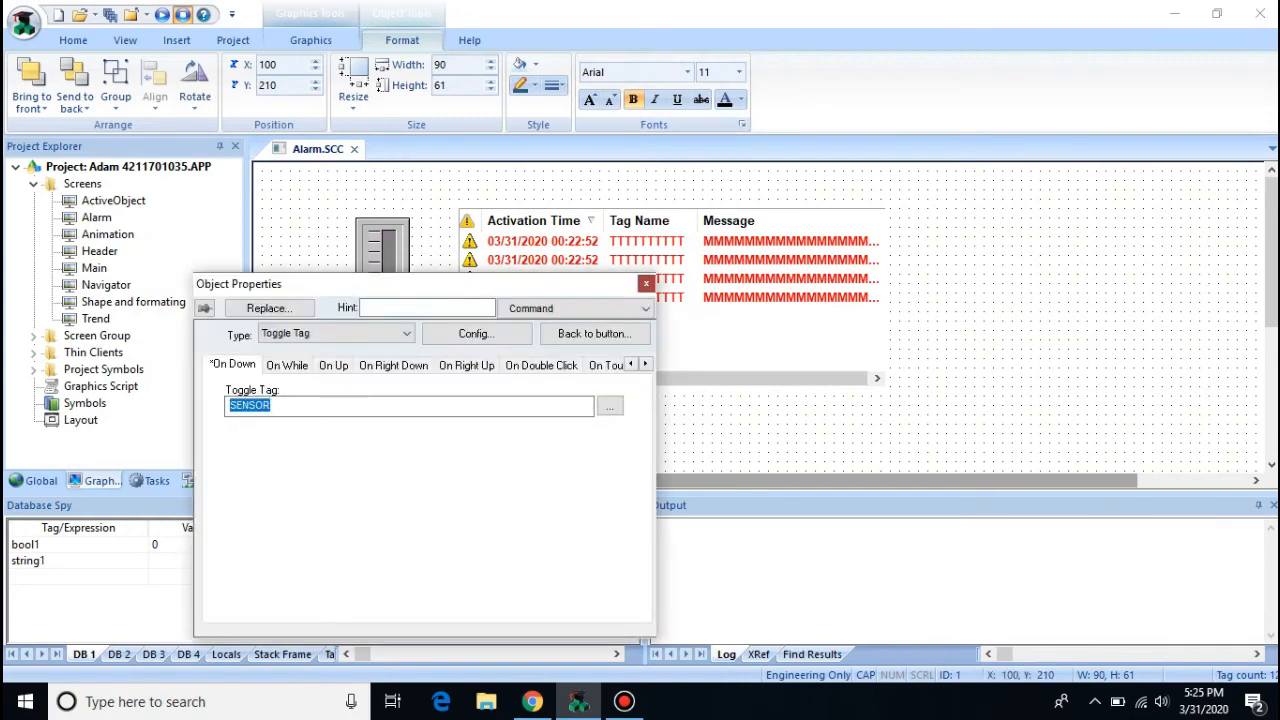
pyautogui.click(646, 284)
# Step: Open alarm worksheet 1 from the project's alarm tasks
pyautogui.click(151, 481)
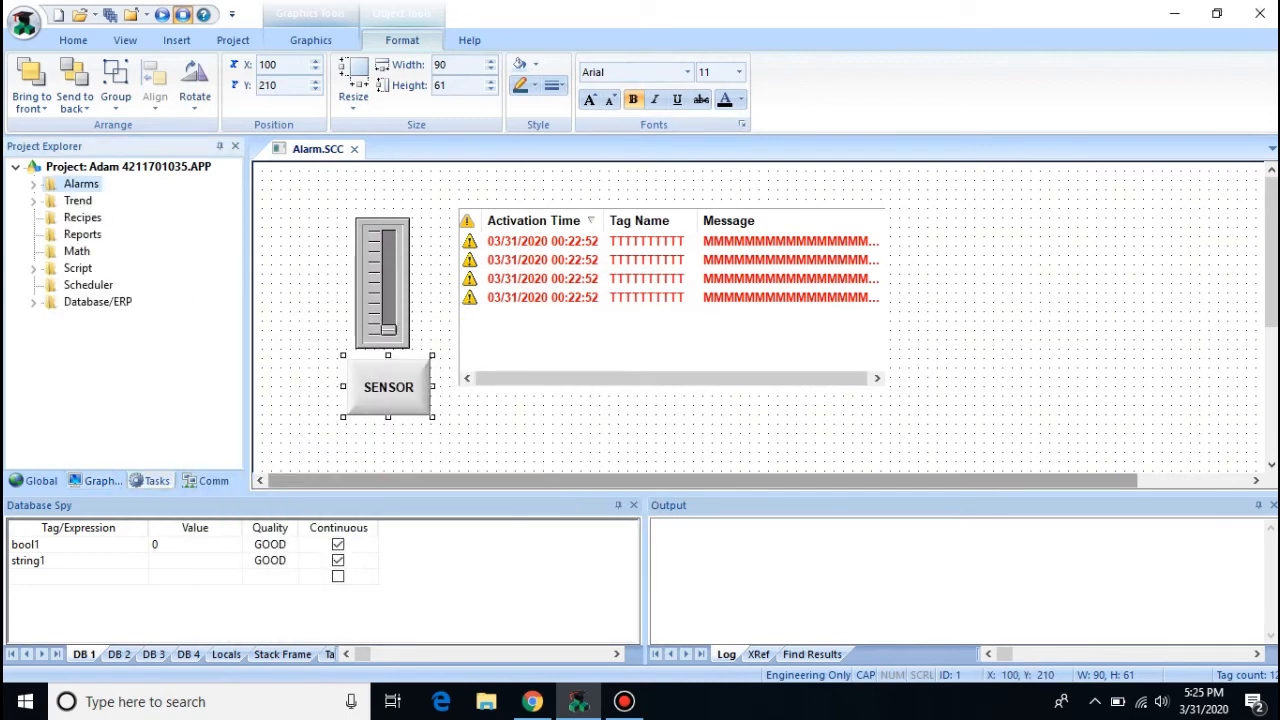
pyautogui.rightClick(69, 184)
pyautogui.click(33, 184)
pyautogui.click(33, 184)
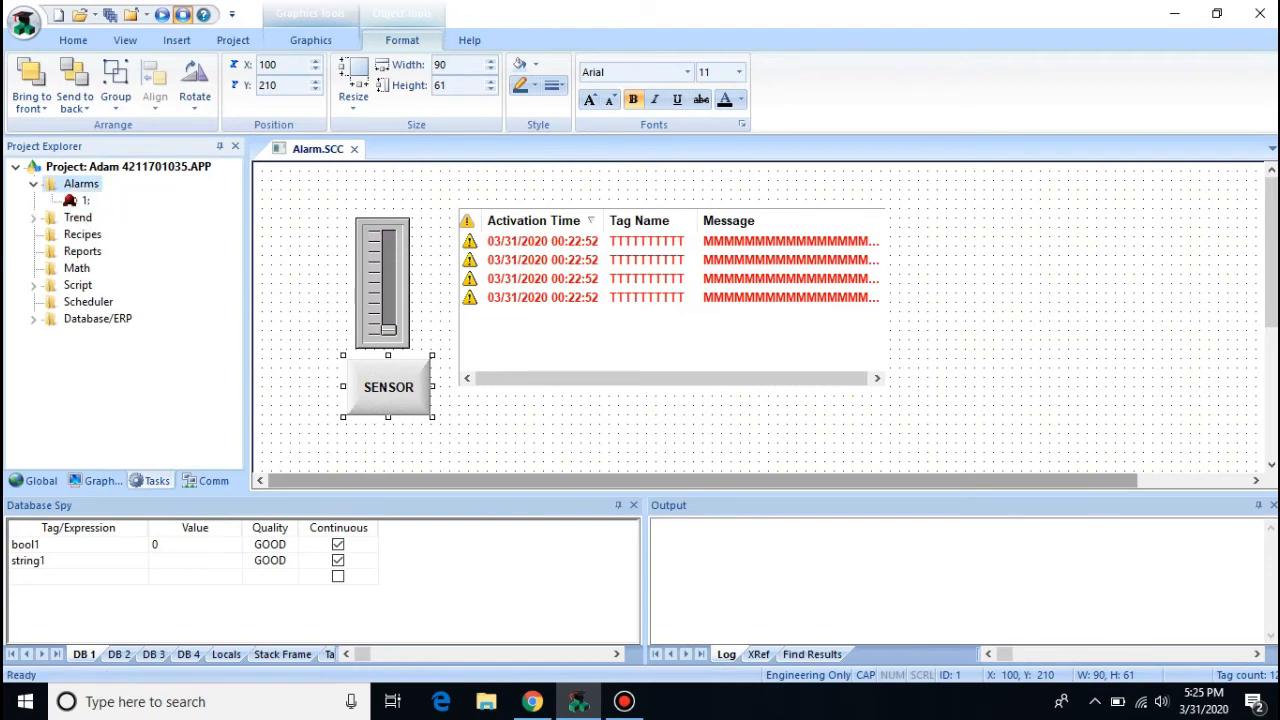
pyautogui.click(85, 201)
pyautogui.doubleClick(85, 201)
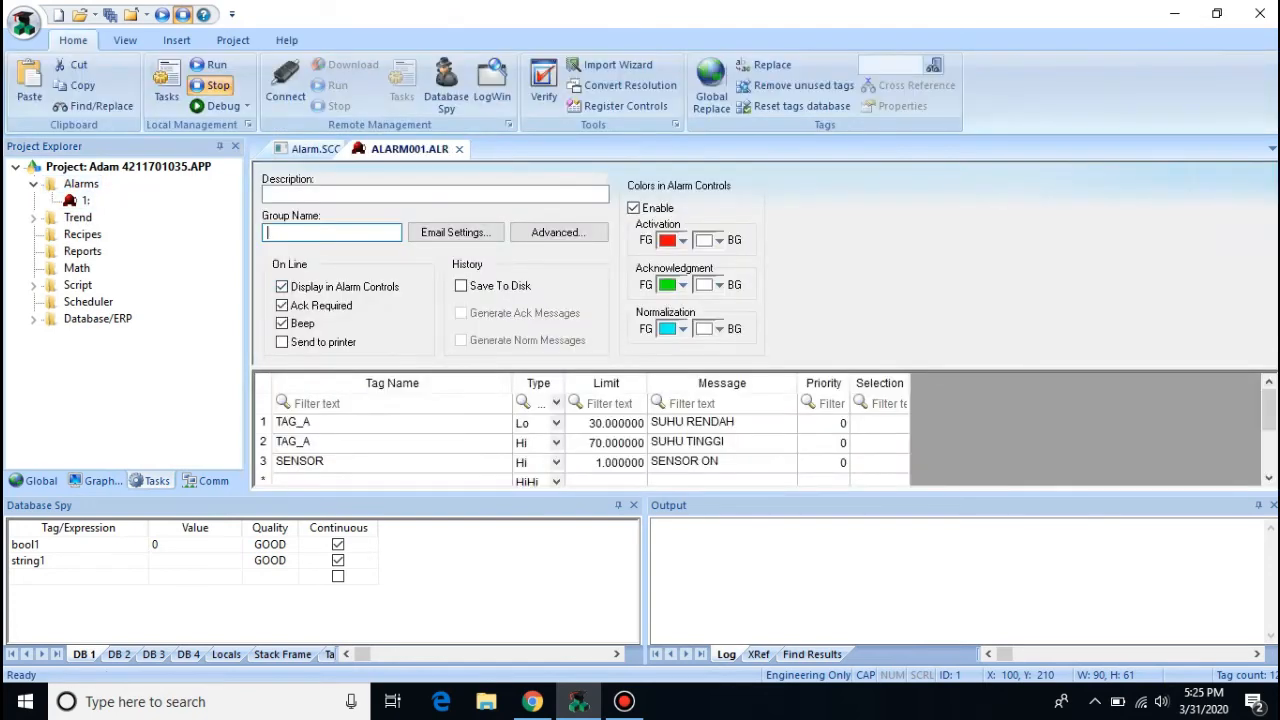
# Step: Change the tag of the Lo alarm with the message SUHU RENDAH to TAG_1
pyautogui.click(392, 423)
pyautogui.click(340, 423)
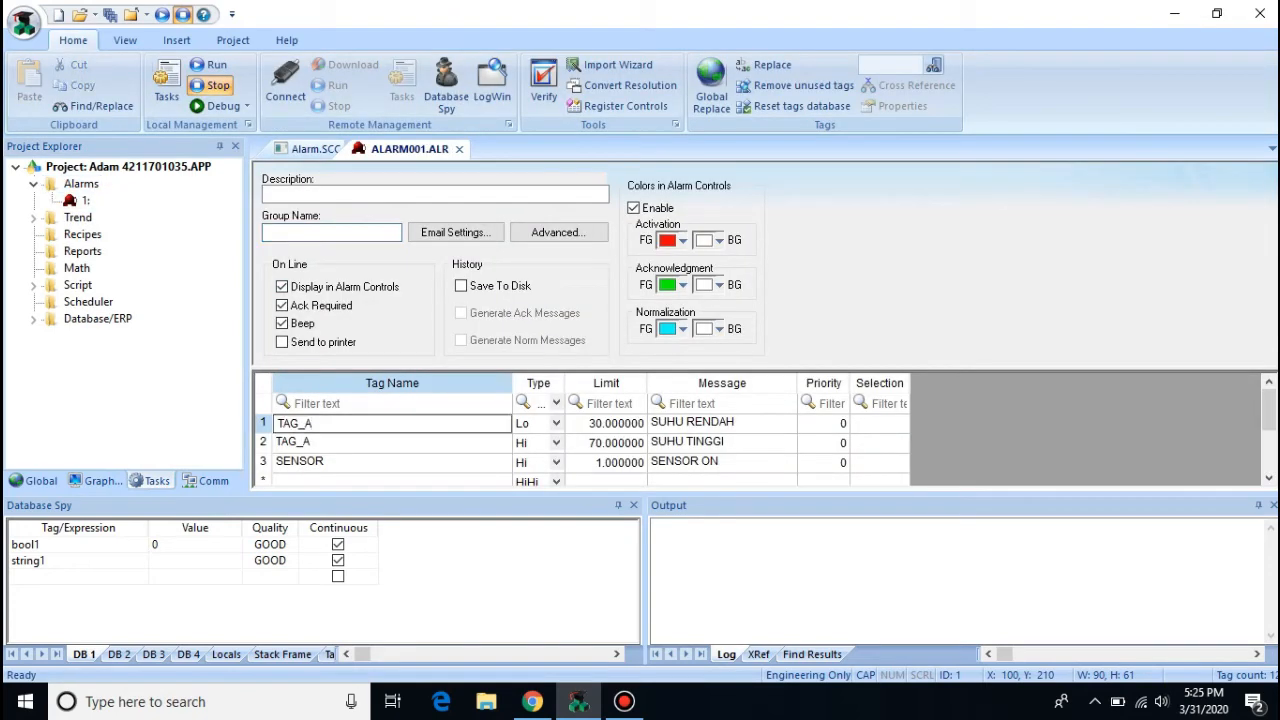
pyautogui.click(340, 442)
pyautogui.click(340, 423)
pyautogui.doubleClick(340, 423)
pyautogui.click(340, 423)
pyautogui.doubleClick(340, 423)
pyautogui.click(318, 423)
pyautogui.press('BackSpace')
pyautogui.write('1')
# Step: Change the tag of the Hi alarm with the message SUHU TINGGI to TAG_1
pyautogui.click(340, 442)
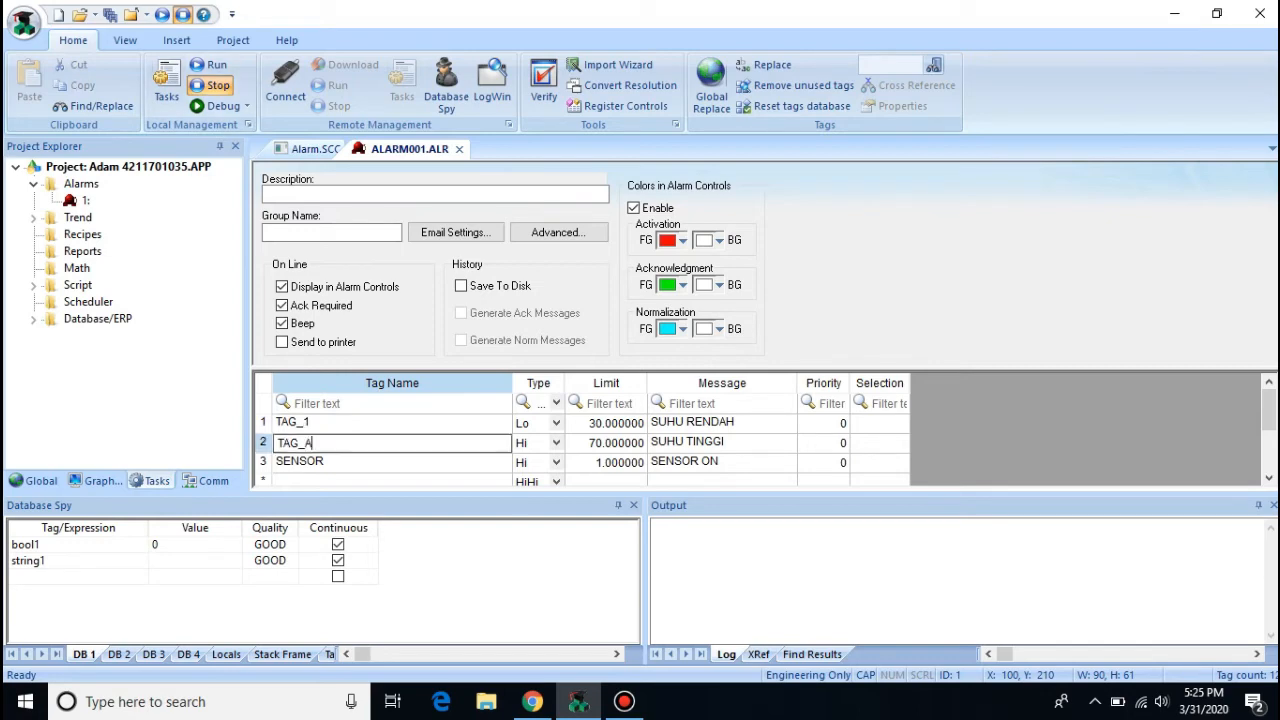
pyautogui.press('BackSpace')
pyautogui.write('1')
pyautogui.press('Return')
pyautogui.scroll(-1, 580, 440)
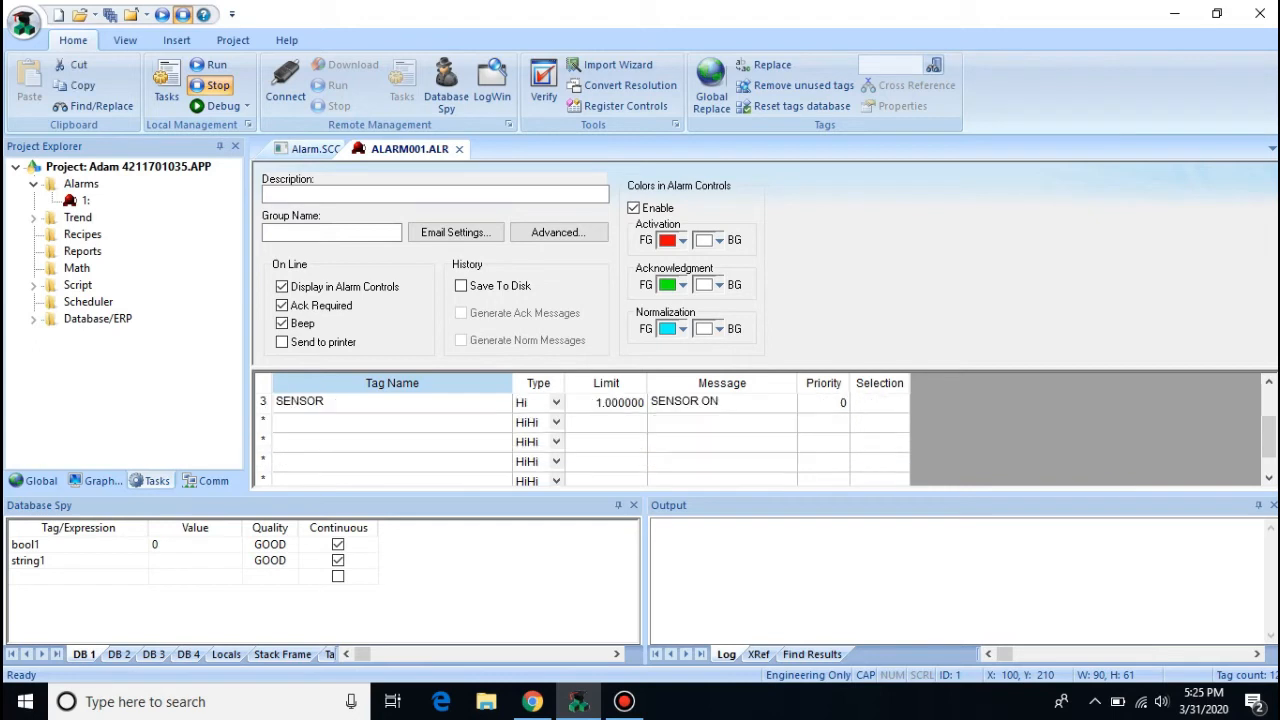
pyautogui.scroll(1, 580, 430)
pyautogui.click(350, 442)
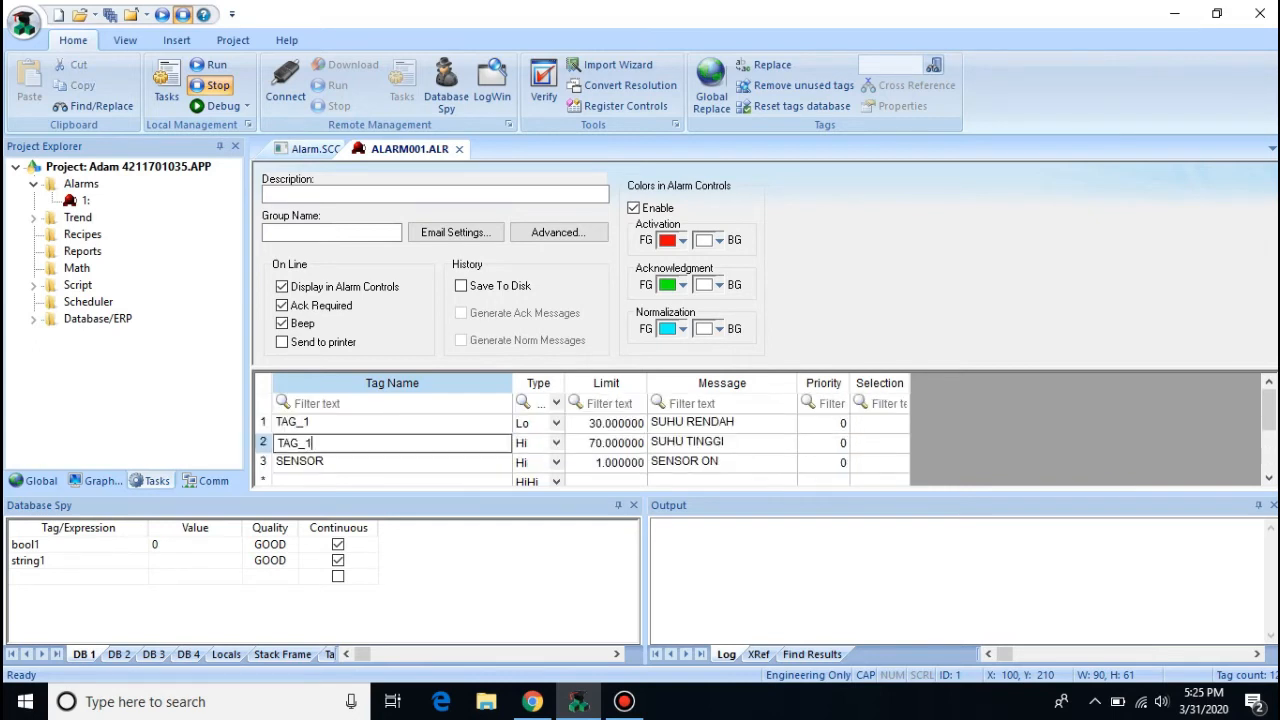
pyautogui.click(350, 462)
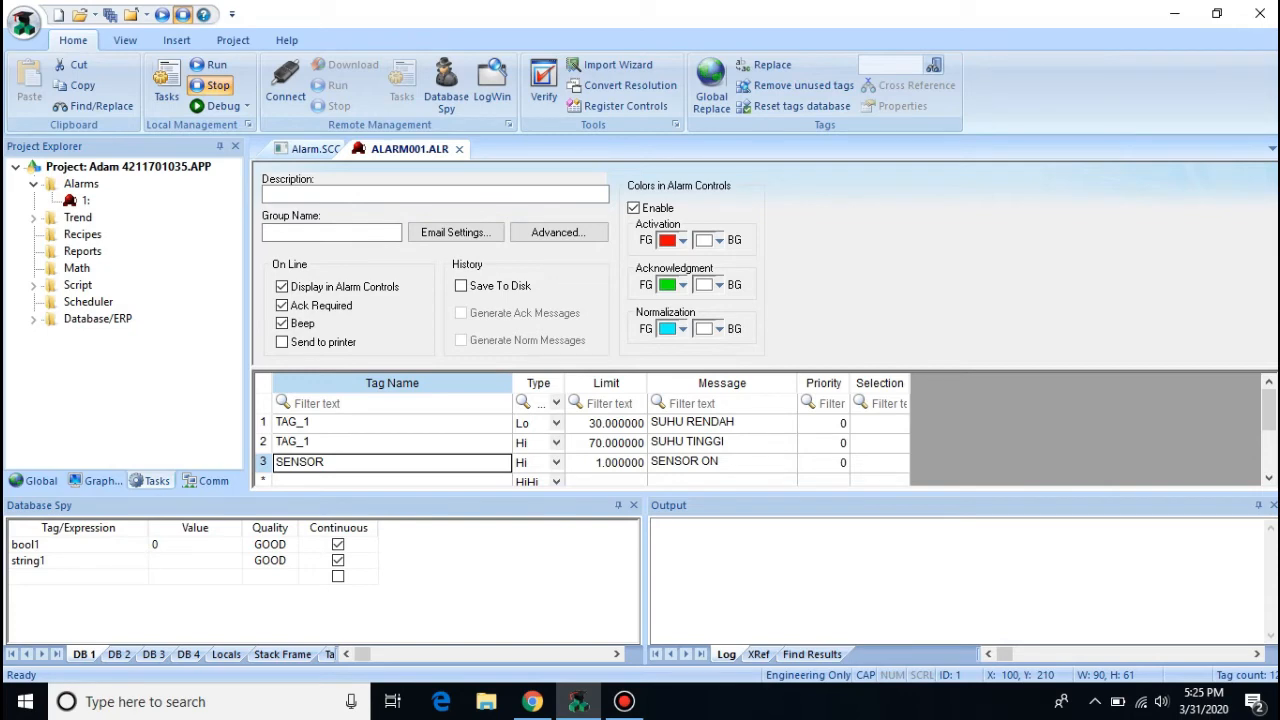
# Step: Close the alarm worksheet and the Alarm screen, saving the changes to both
pyautogui.click(460, 149)
pyautogui.click(574, 412)
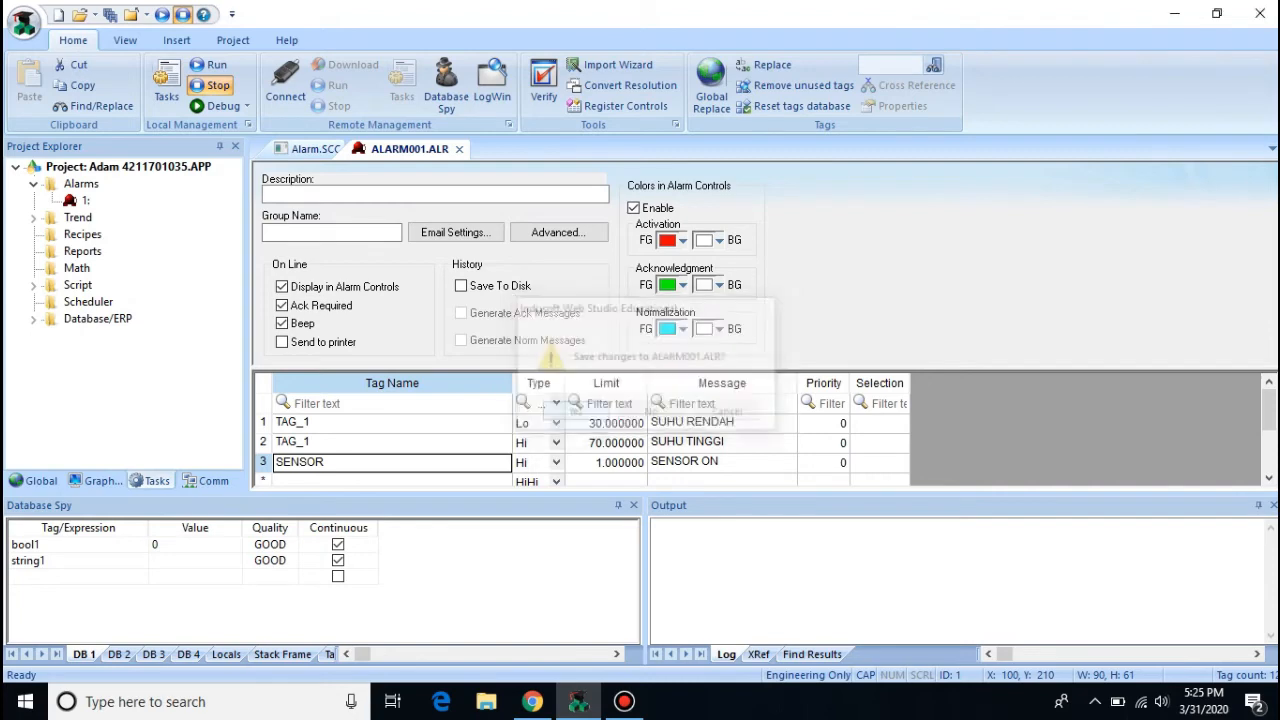
pyautogui.click(354, 149)
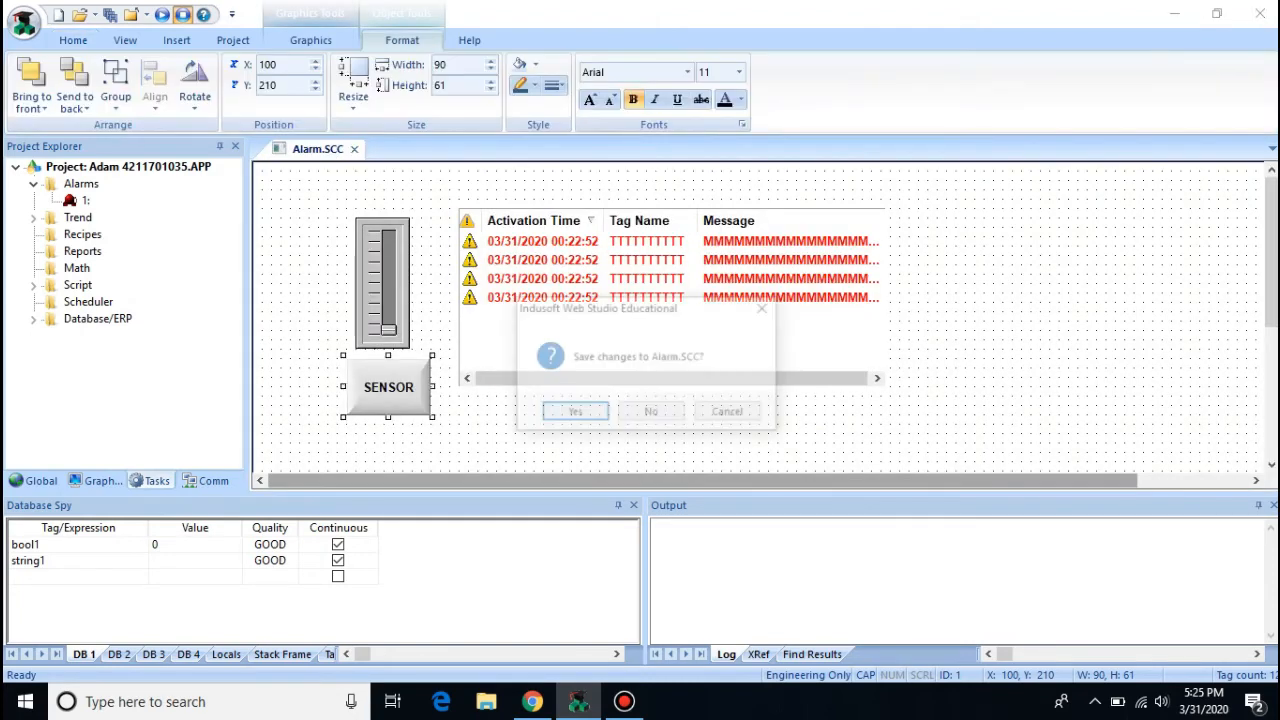
pyautogui.click(575, 411)
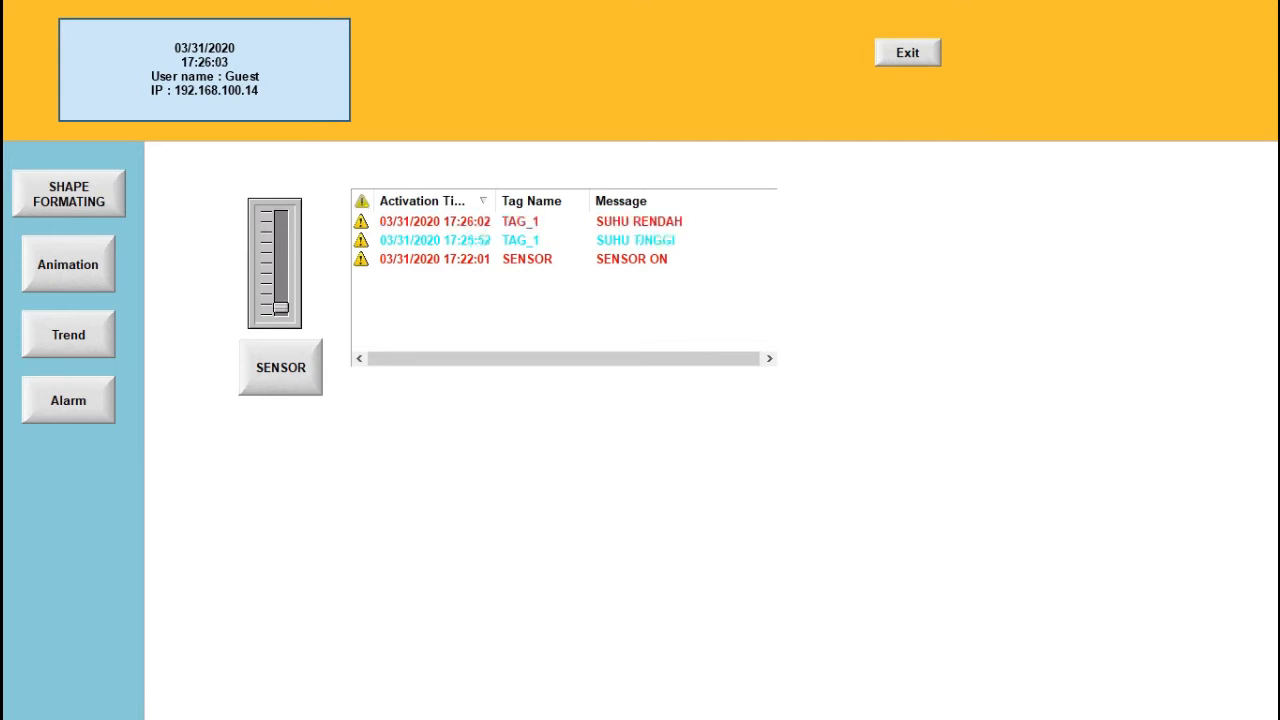
# Step: Test the SENSOR button by toggling it twice in the running project, and exit to the development environment
pyautogui.click(281, 367)
pyautogui.click(281, 367)
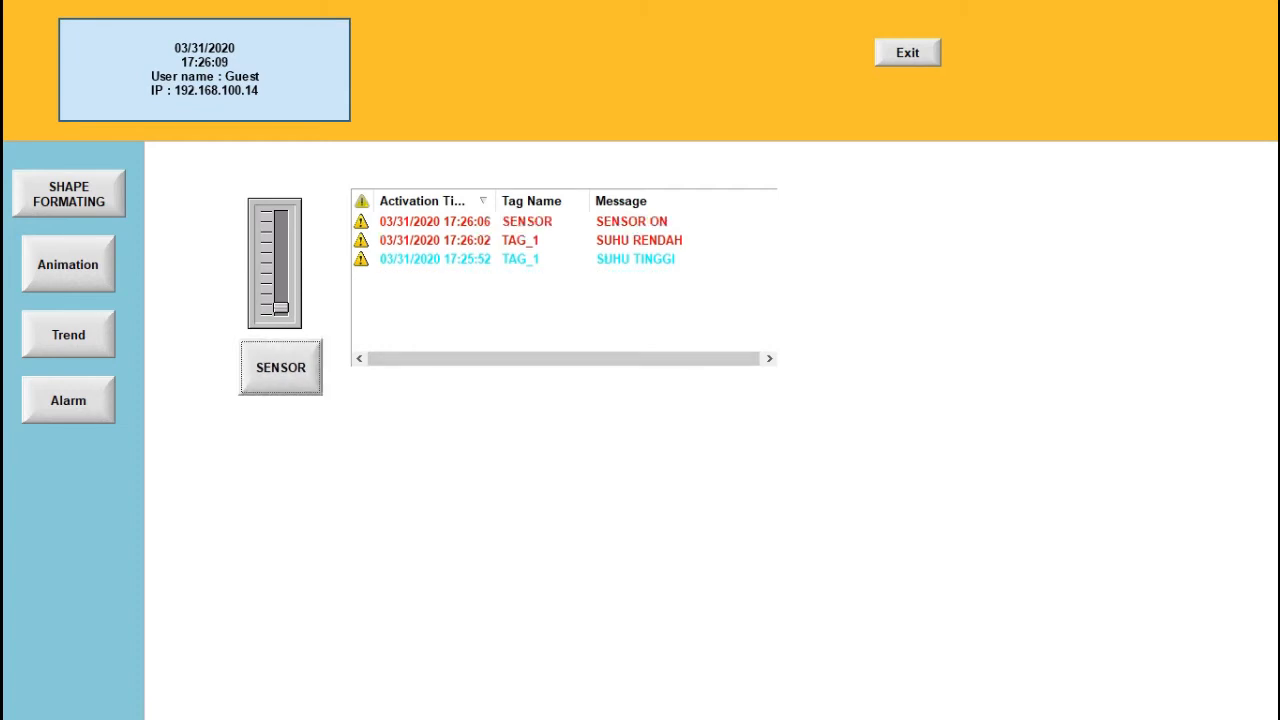
pyautogui.click(907, 52)
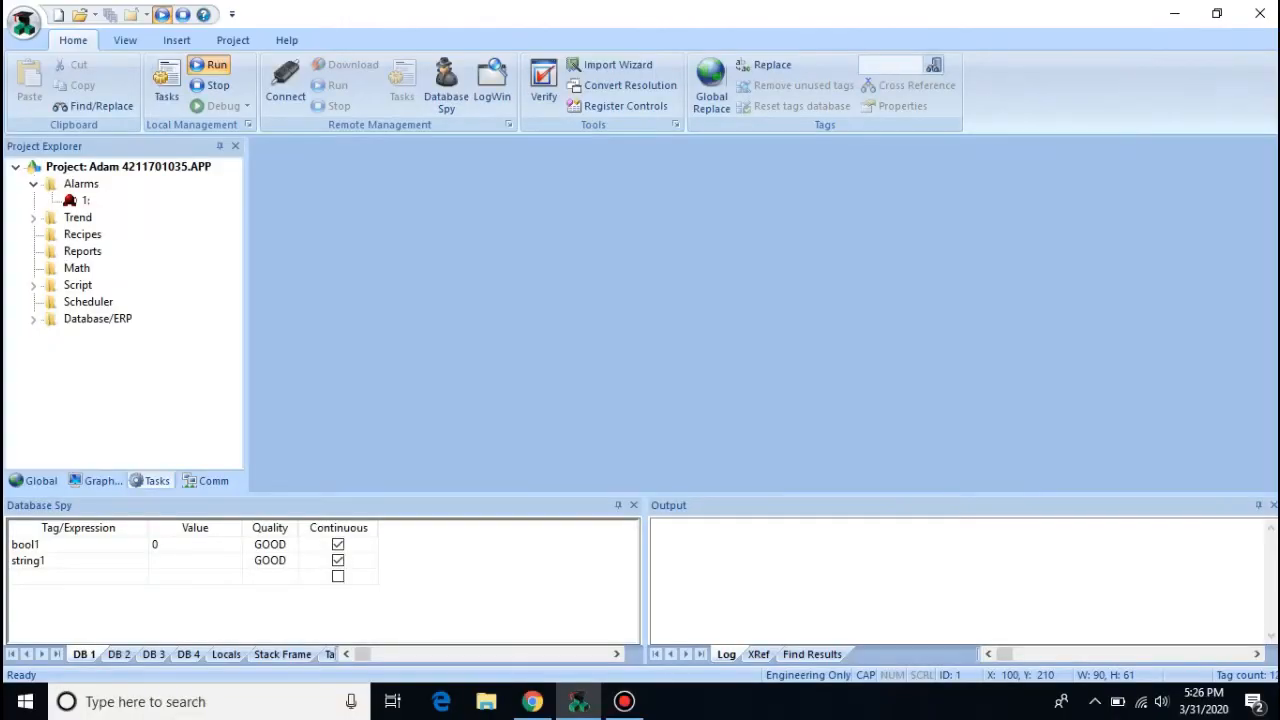
pyautogui.click(624, 701)
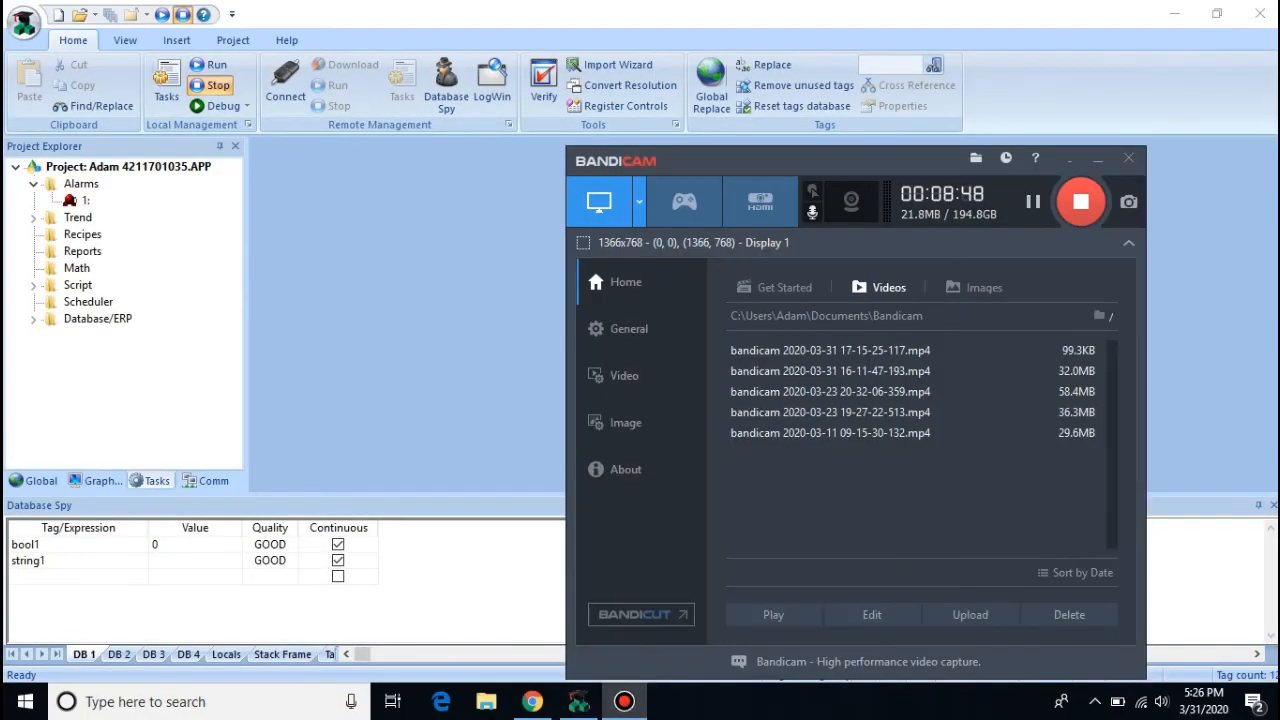
pyautogui.click(545, 455)
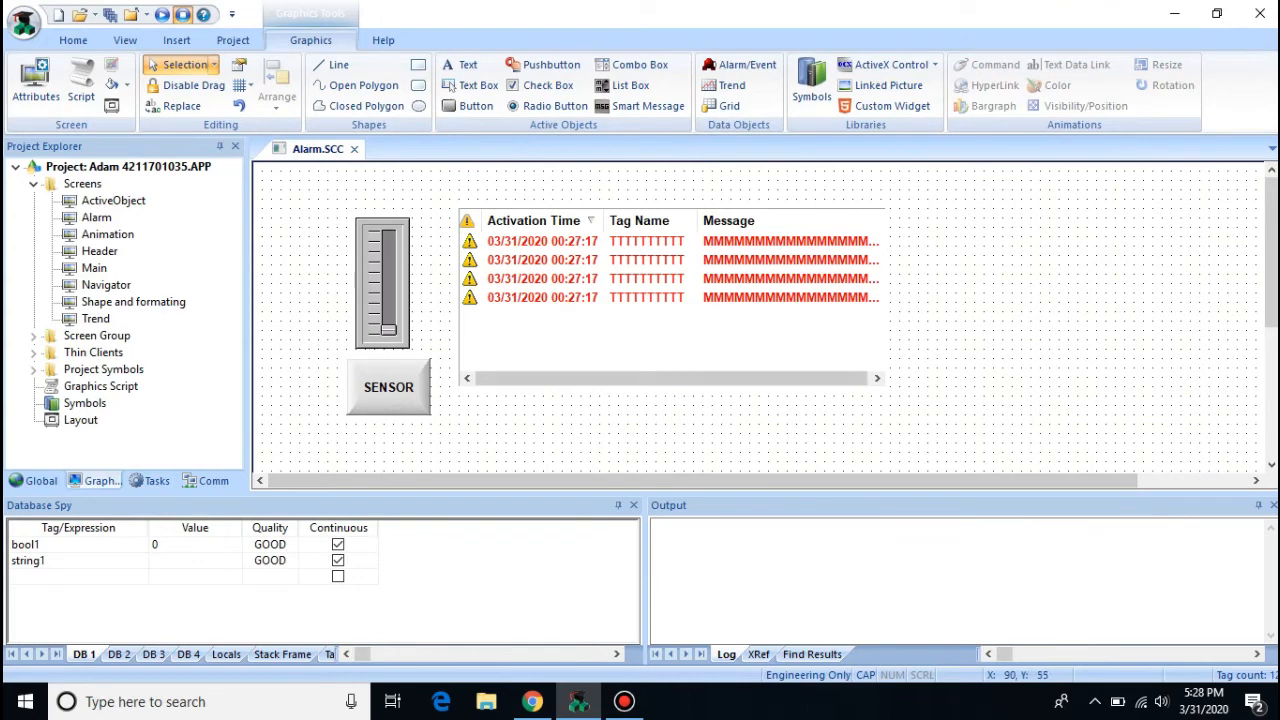
# Step: Close the Alarm screen with its changes saved and run the project
pyautogui.click(354, 149)
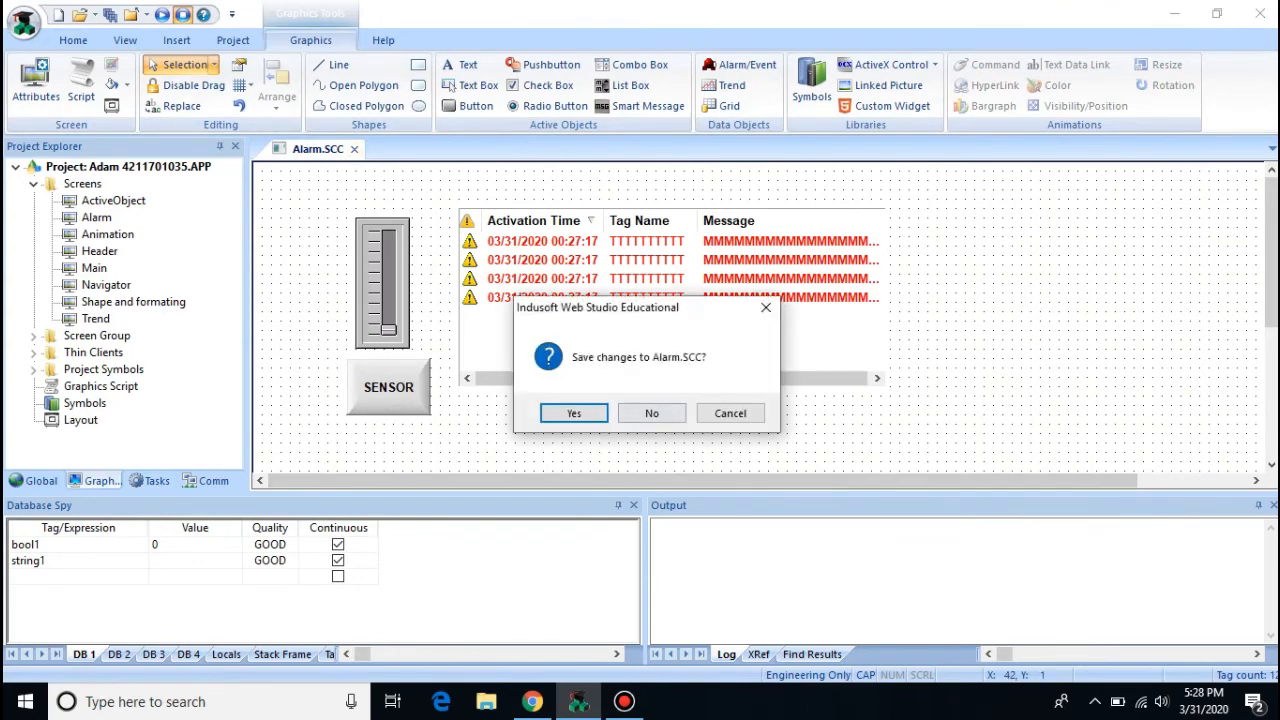
pyautogui.click(576, 411)
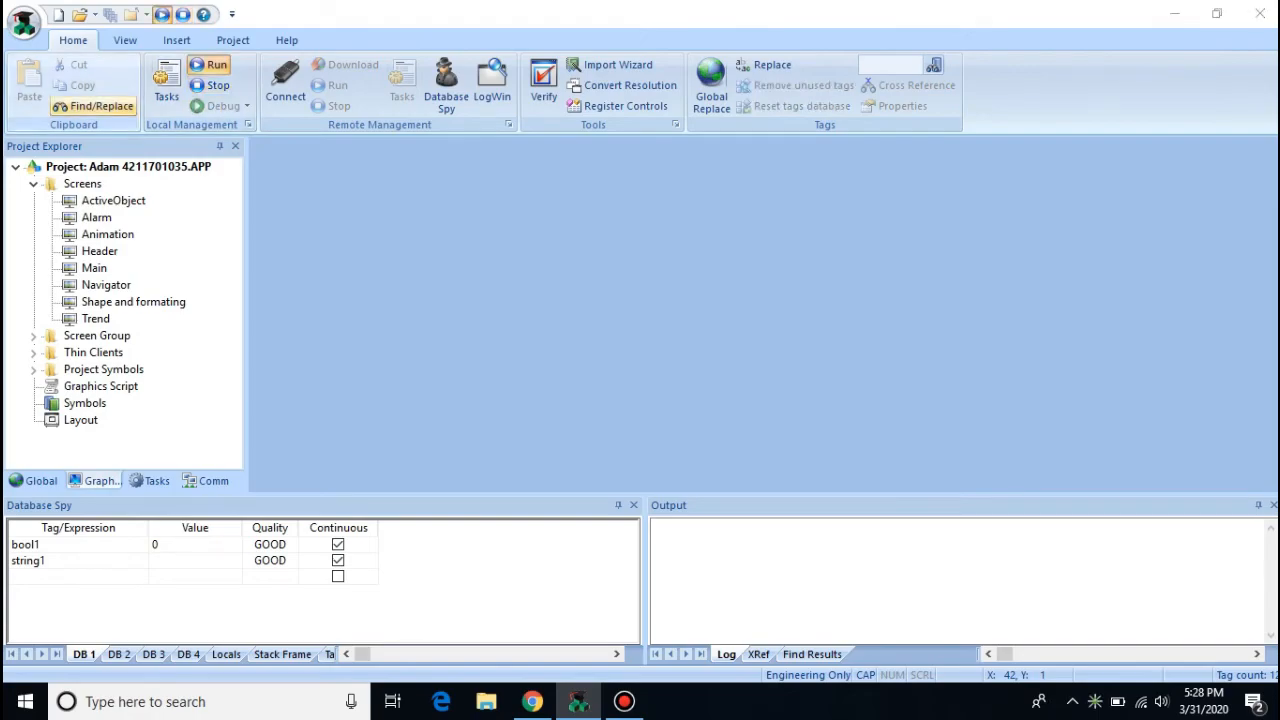
pyautogui.click(211, 64)
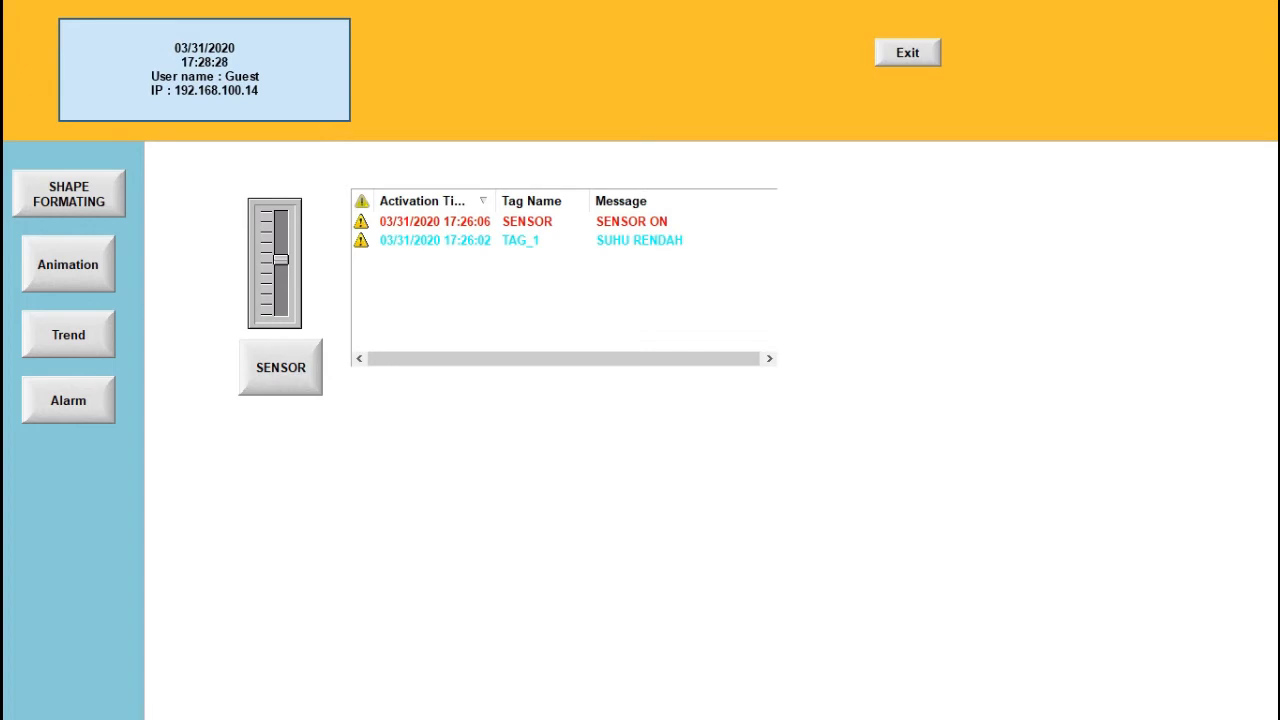
# Step: Acknowledge the SENSOR and TAG_1 alarms in the running project, toggle the SENSOR button, and exit the runtime
pyautogui.doubleClick(540, 240)
pyautogui.doubleClick(540, 221)
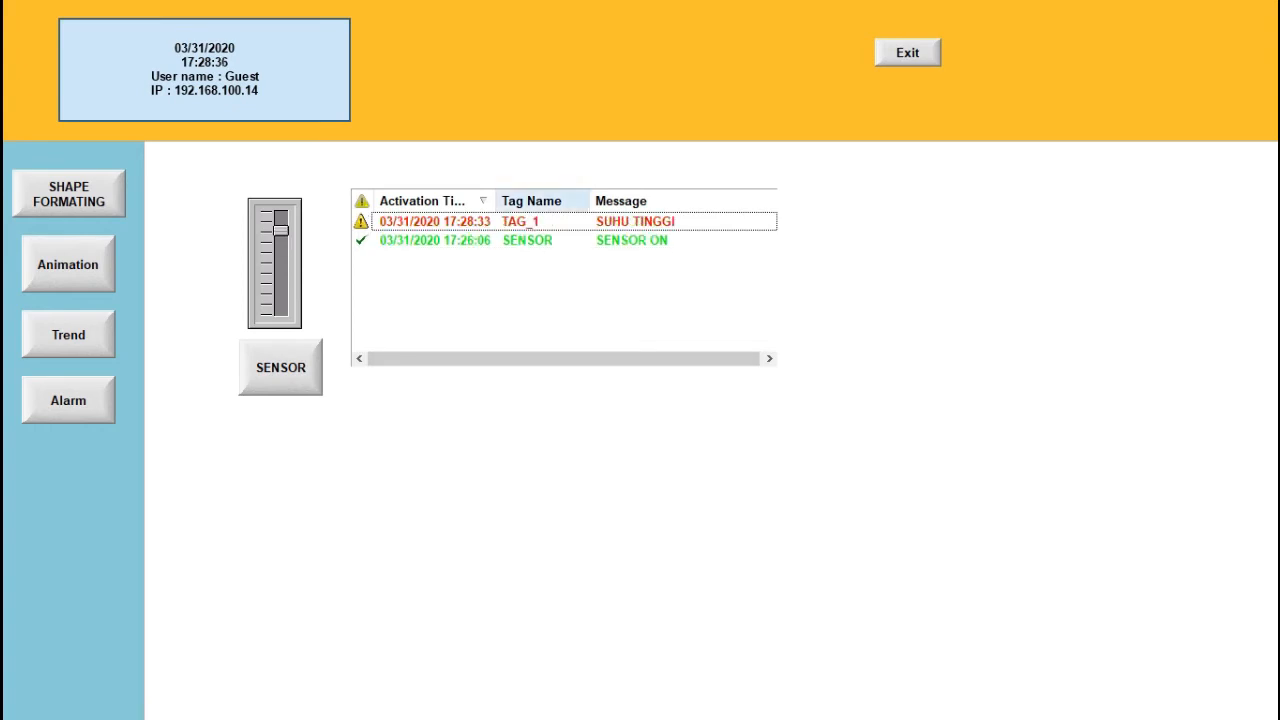
pyautogui.click(281, 368)
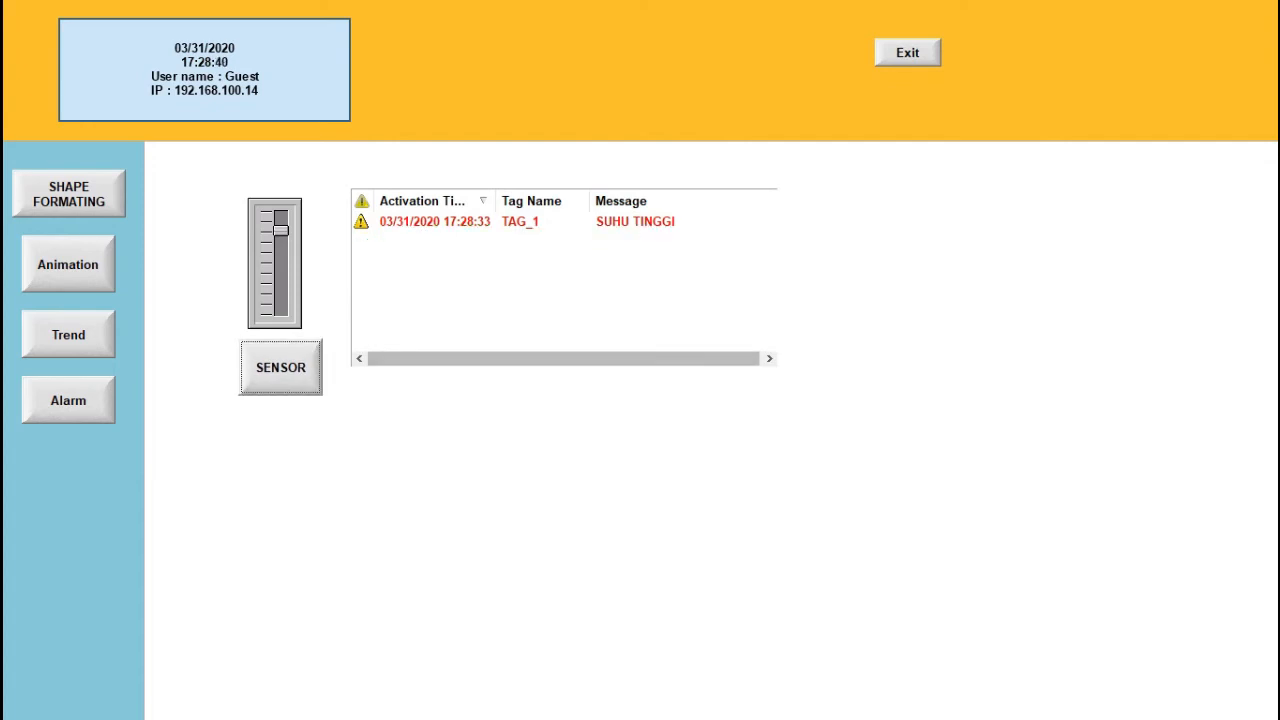
pyautogui.click(636, 222)
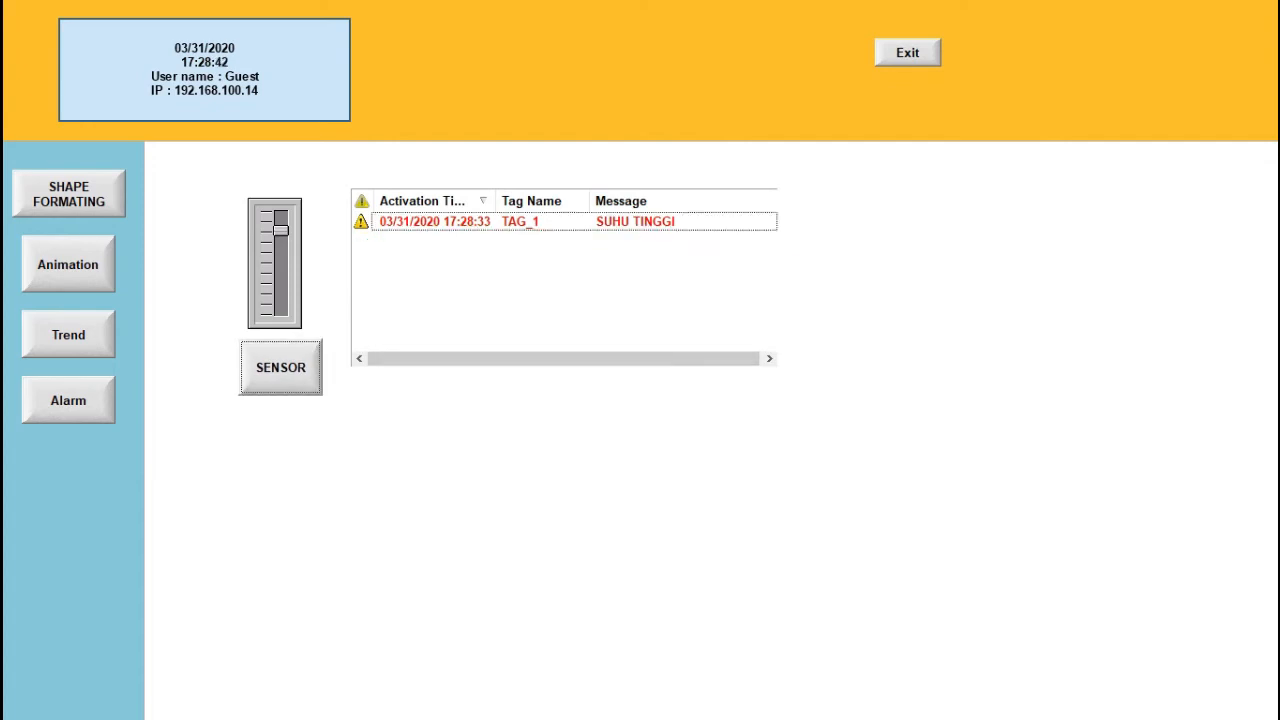
pyautogui.doubleClick(363, 222)
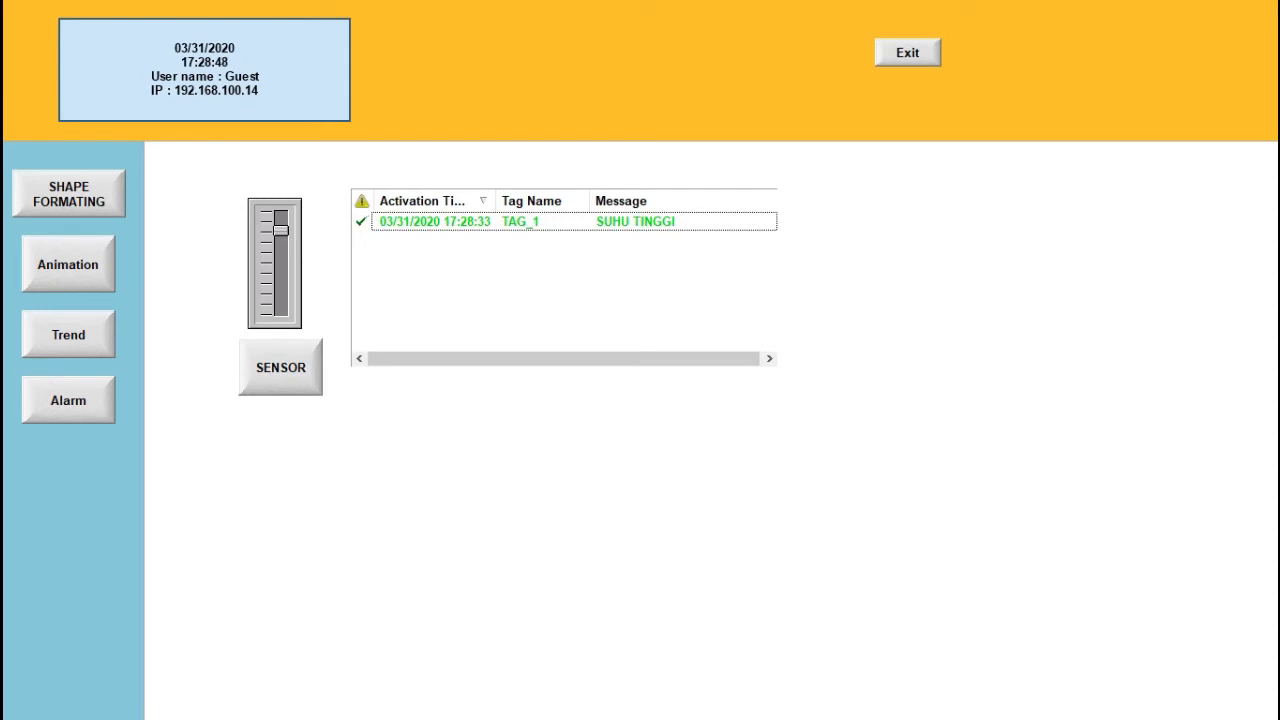
pyautogui.click(907, 52)
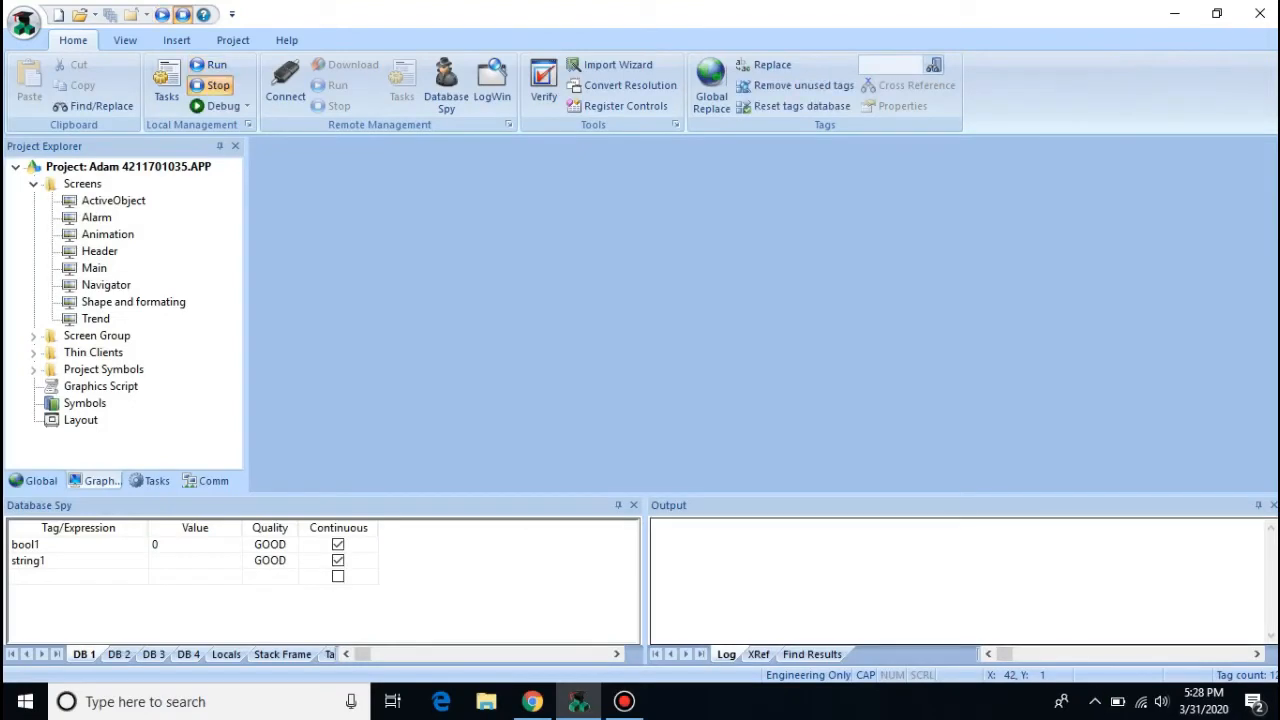
pyautogui.click(624, 702)
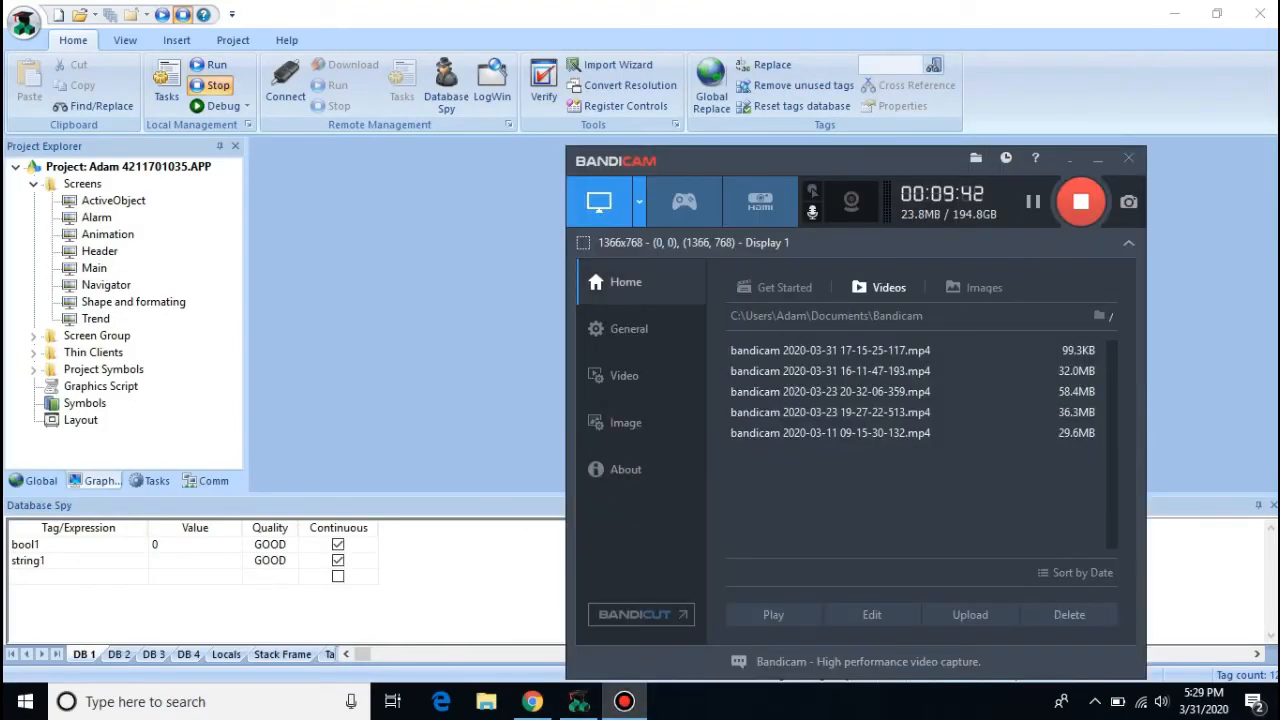
pyautogui.click(490, 280)
# Step: Open the Alarm screen and alarm worksheet 1, and disable the worksheet's Beep and Ack Required options
pyautogui.doubleClick(97, 217)
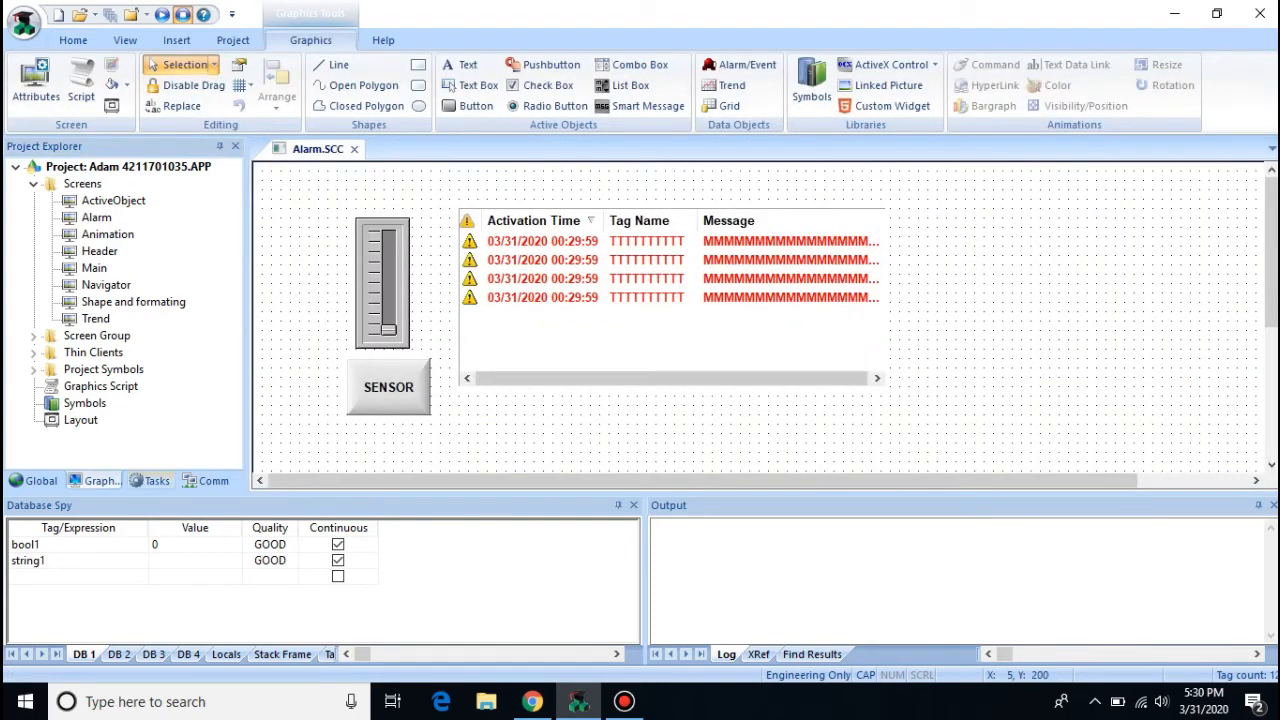
pyautogui.click(151, 481)
pyautogui.doubleClick(86, 201)
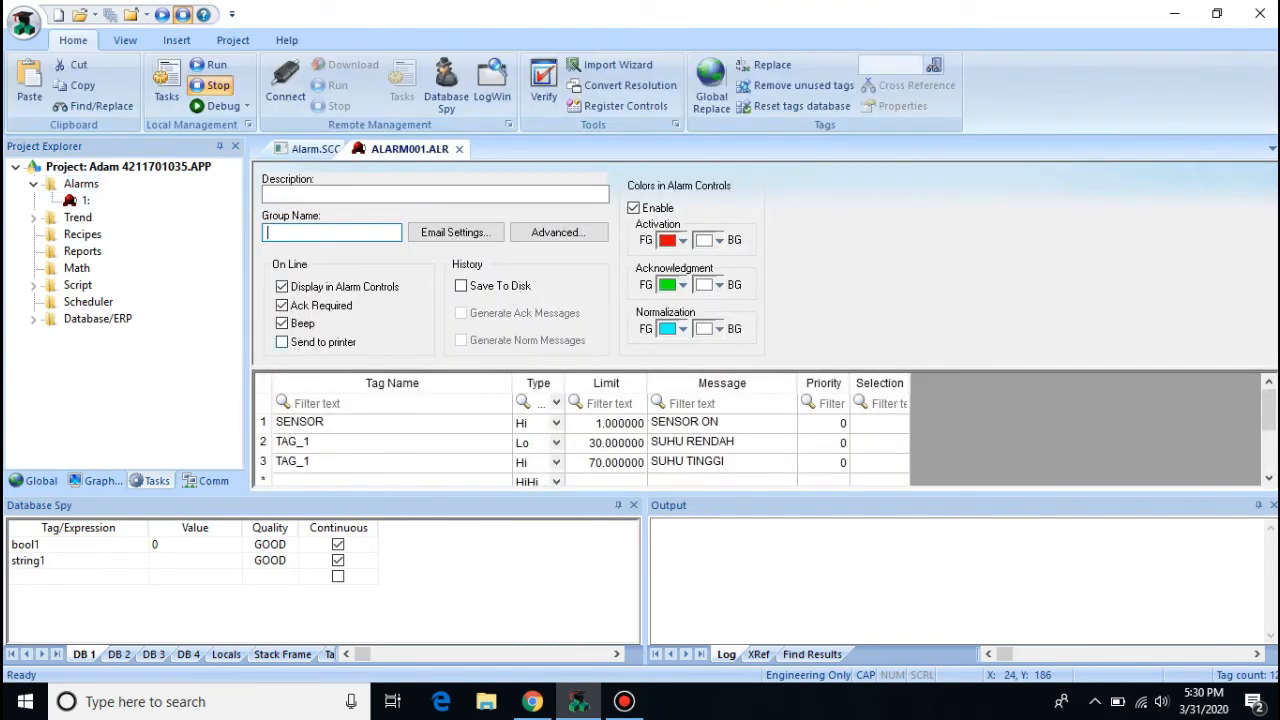
pyautogui.click(282, 323)
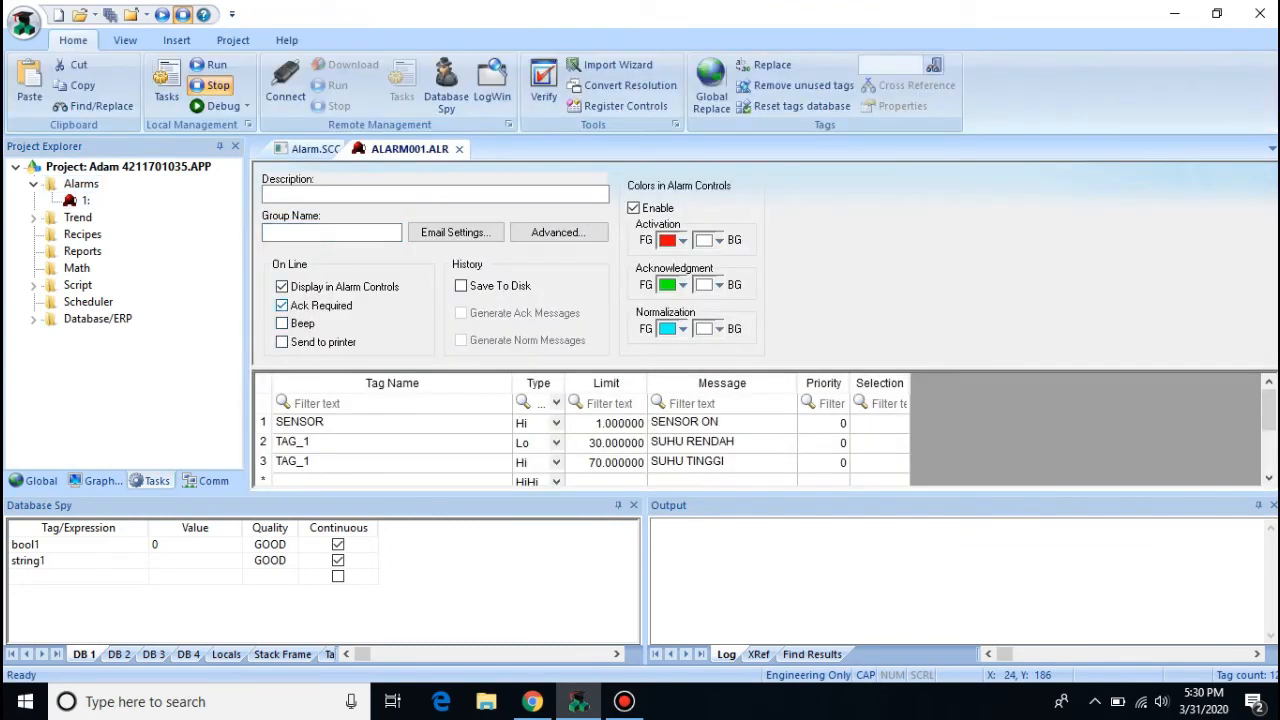
pyautogui.click(282, 305)
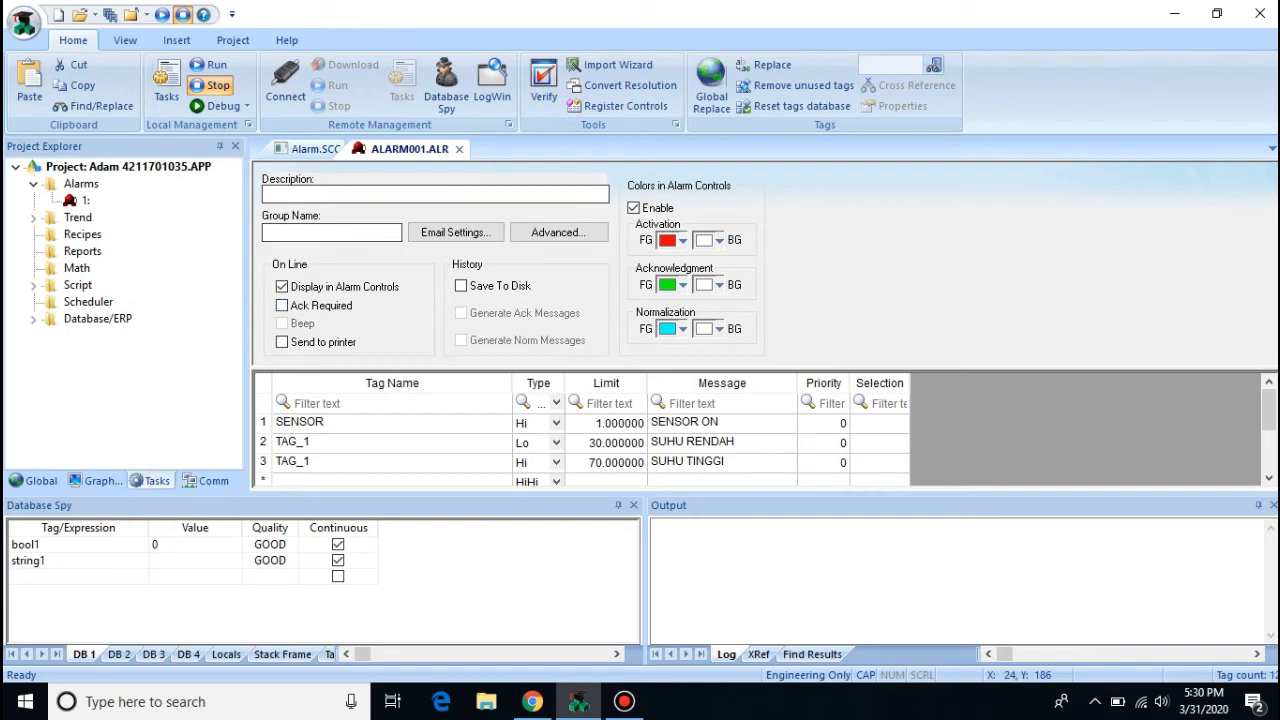
# Step: Save and close the alarm worksheet, and close the Alarm screen
pyautogui.click(459, 148)
pyautogui.press('Return')
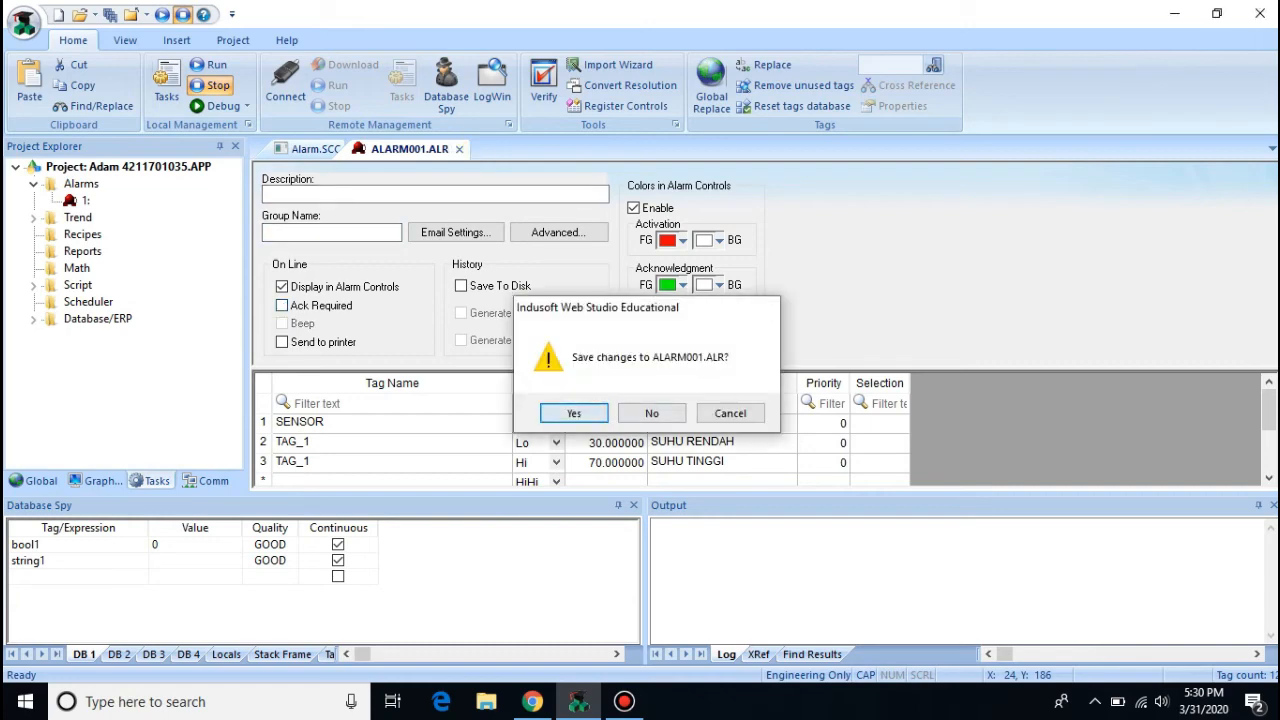
pyautogui.click(354, 148)
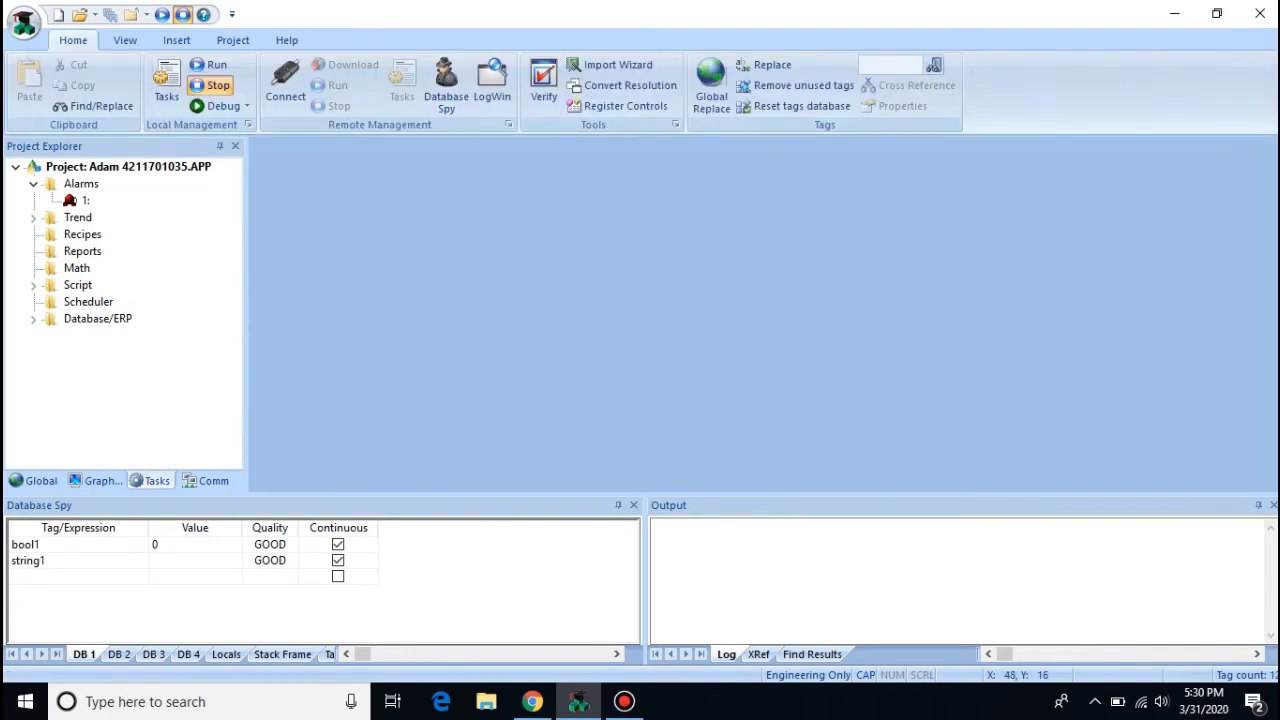
# Step: Run the project and test the TAG_1 alarms by moving the slider below the low limit and above the high limit
pyautogui.press('F5')
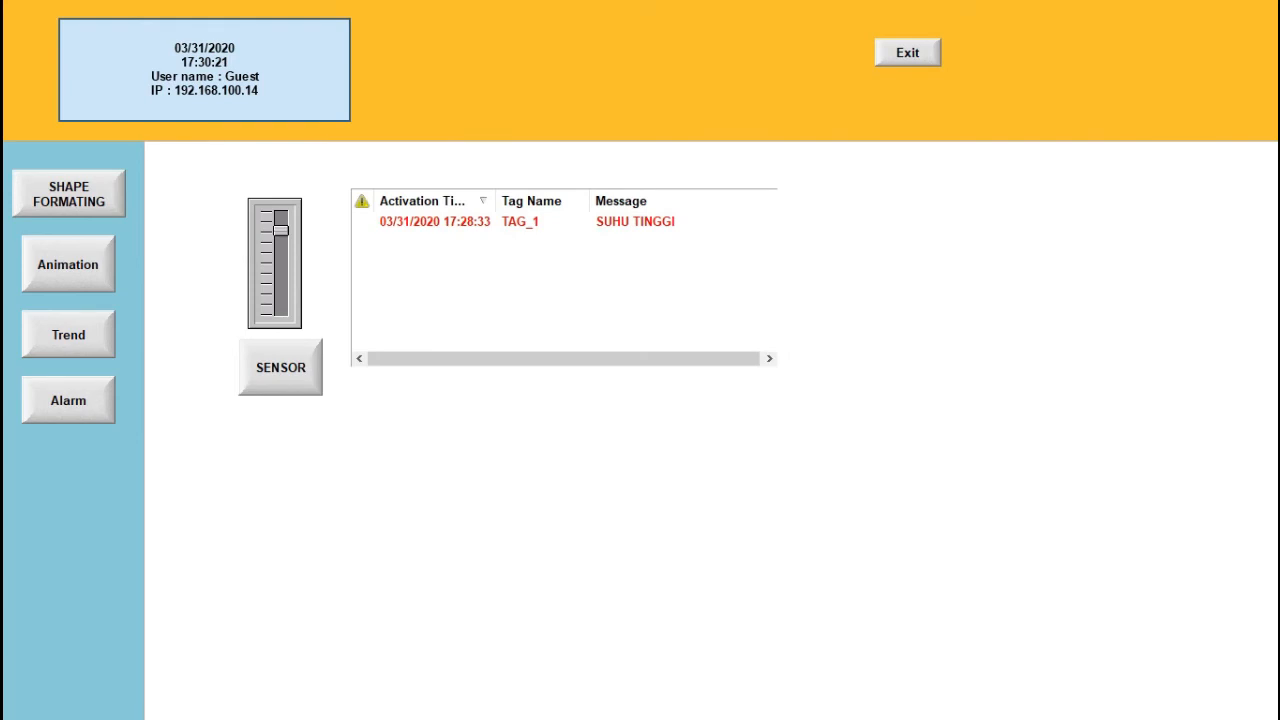
pyautogui.moveTo(281, 230); pyautogui.dragTo(281, 290)
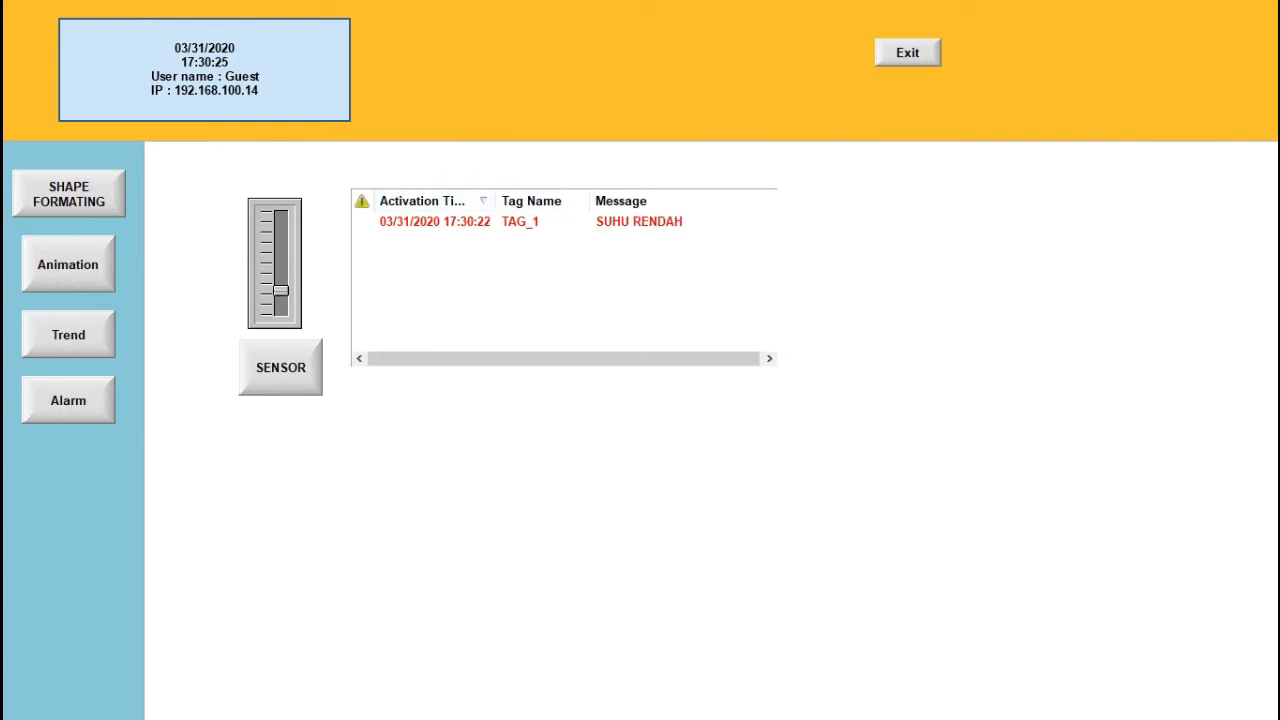
pyautogui.moveTo(281, 290); pyautogui.dragTo(281, 216)
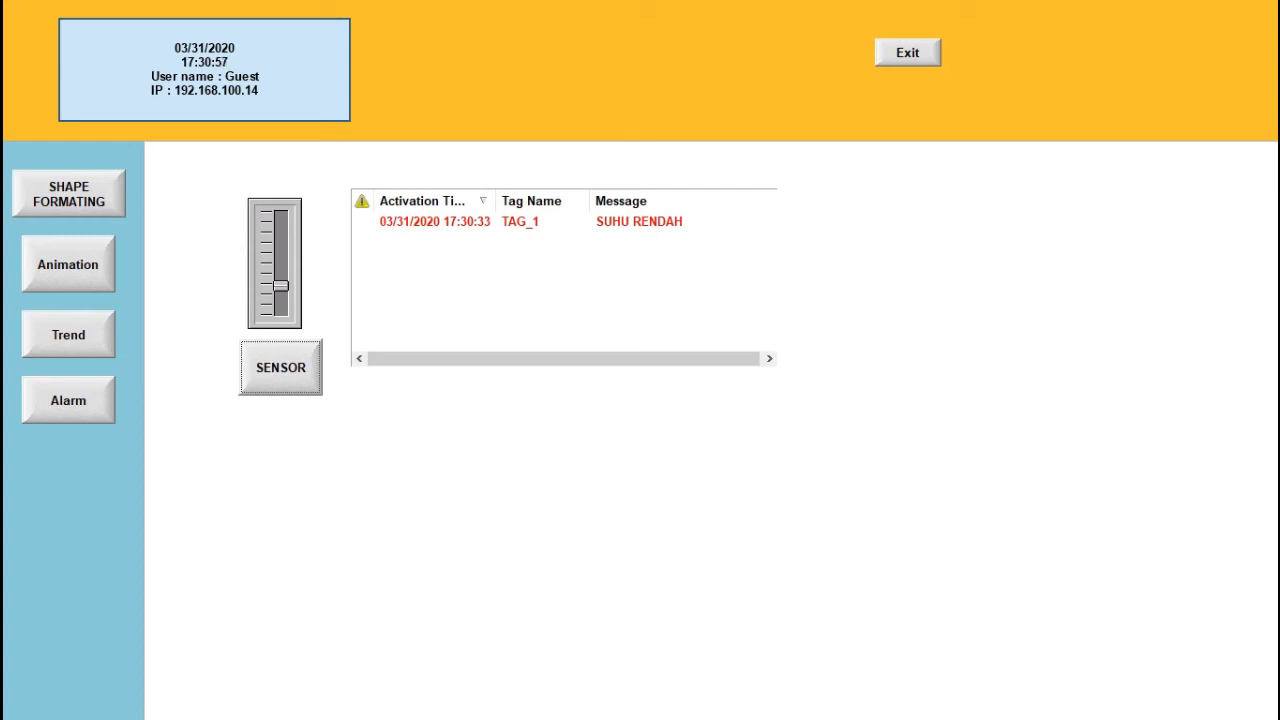
# Step: Exit the runtime and enable Save To Disk in the history options of alarm worksheet 1
pyautogui.click(907, 52)
pyautogui.click(624, 701)
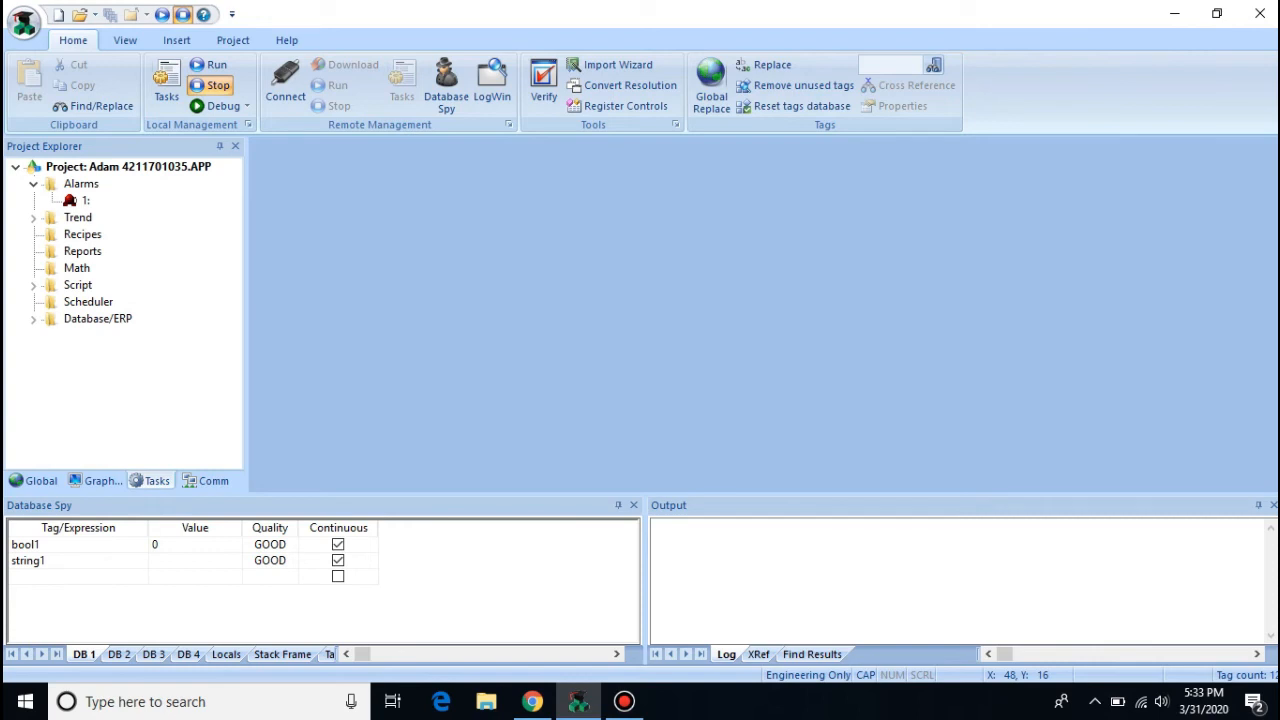
pyautogui.click(86, 201)
pyautogui.doubleClick(86, 201)
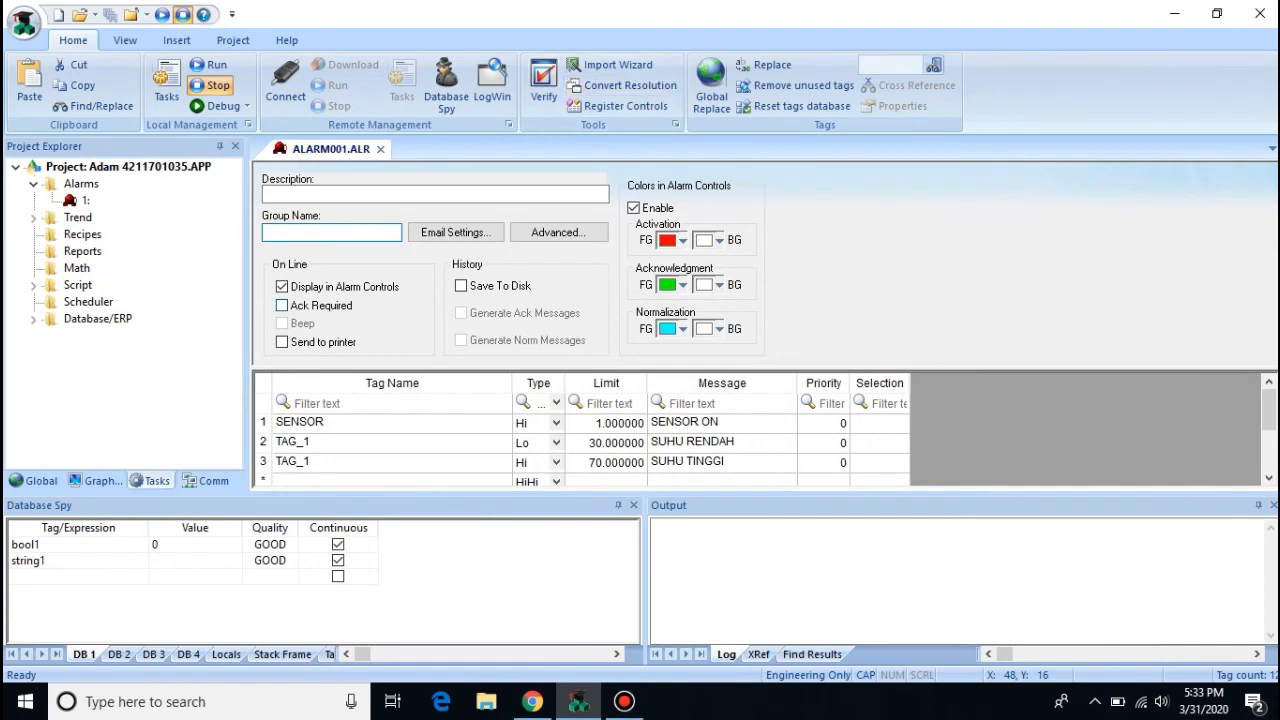
pyautogui.click(461, 286)
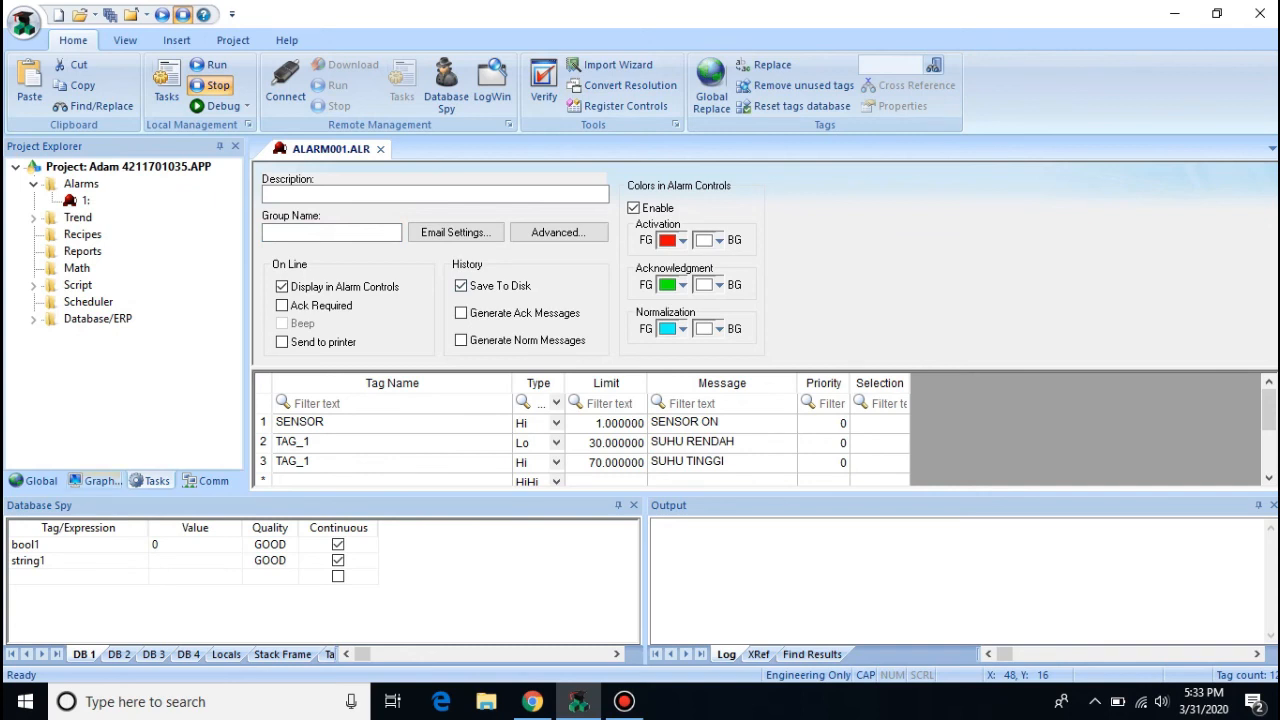
# Step: On the Alarm screen, insert a second Alarm/Event control below the existing one, sized about 461 by 201
pyautogui.click(97, 480)
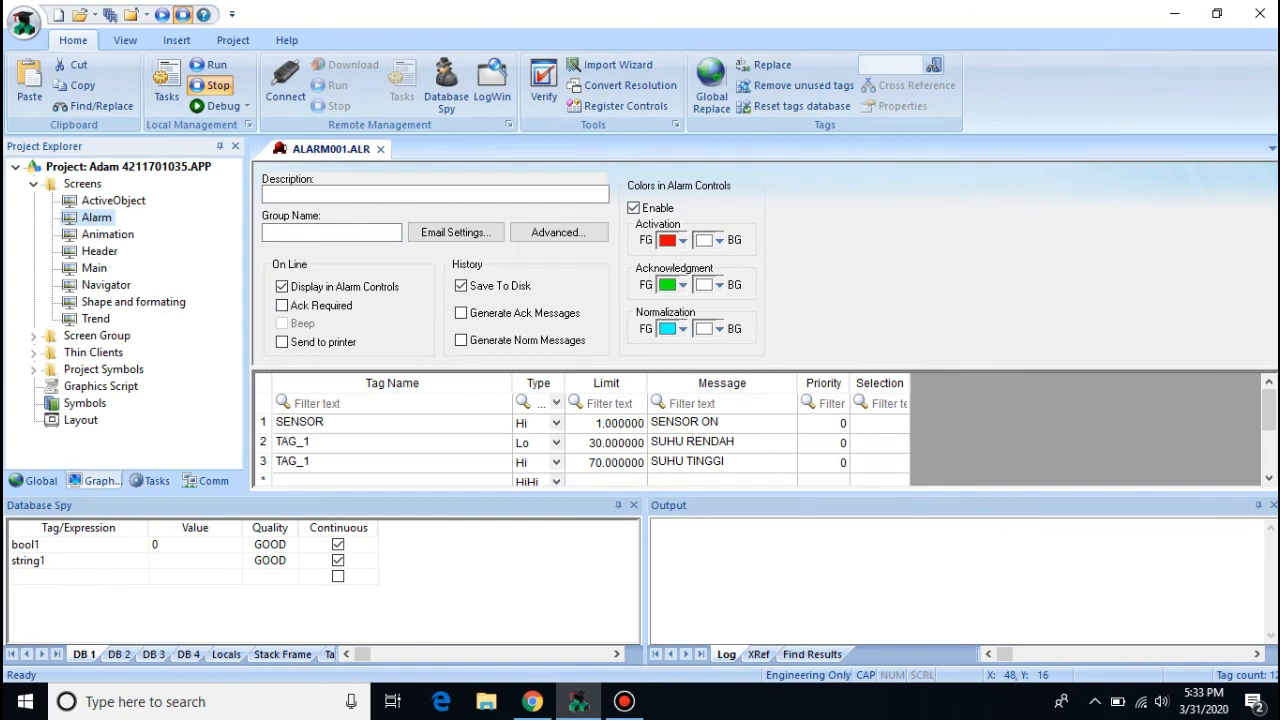
pyautogui.doubleClick(97, 217)
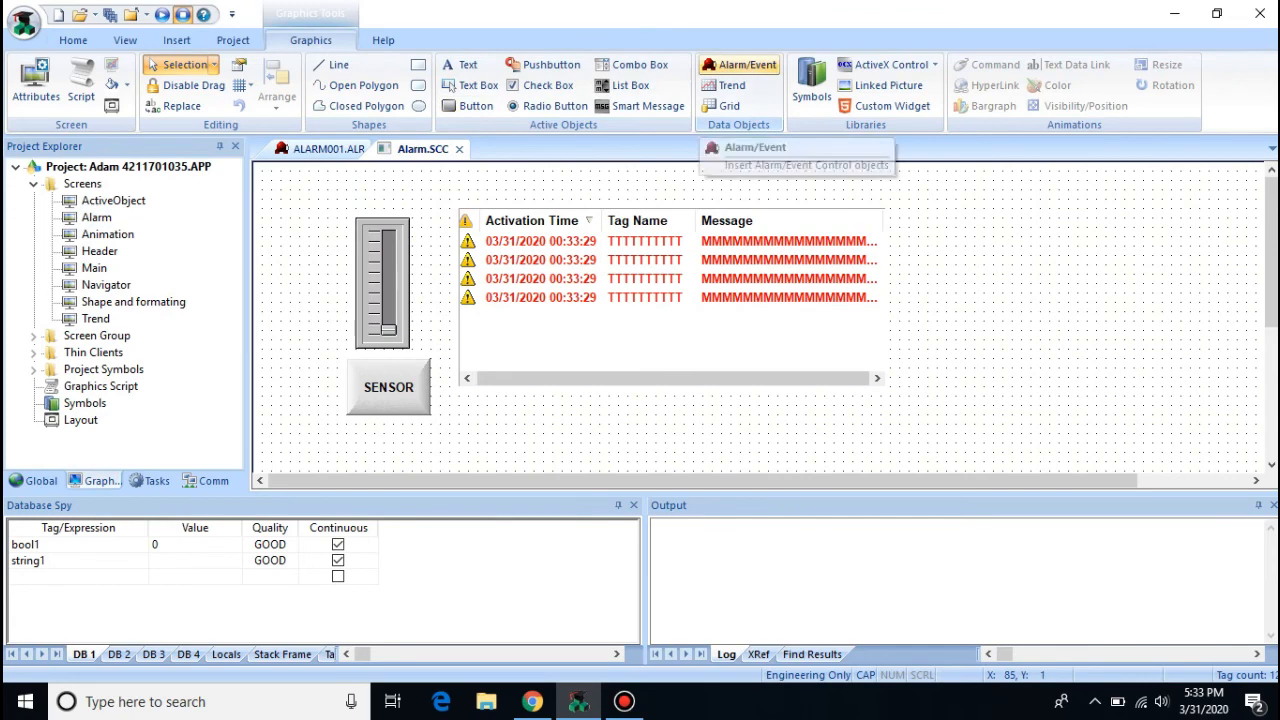
pyautogui.click(738, 66)
pyautogui.moveTo(468, 404); pyautogui.dragTo(882, 463)
pyautogui.scroll(-1, 882, 463)
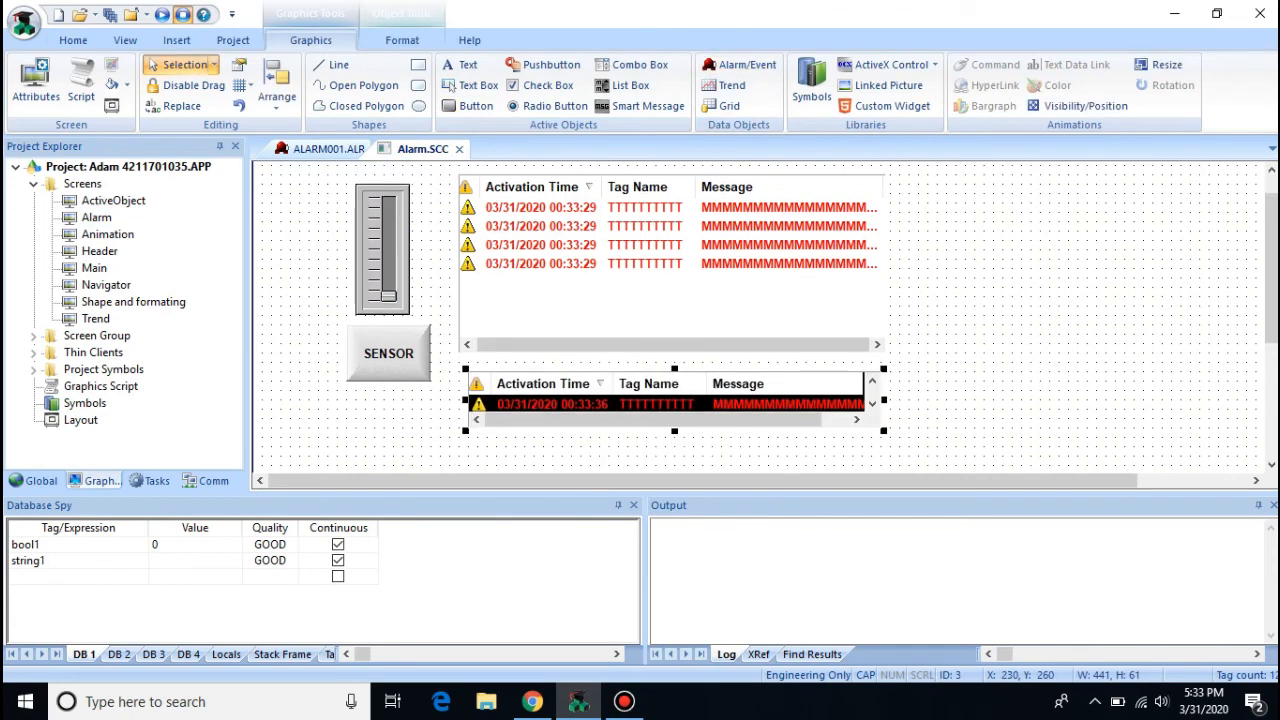
pyautogui.moveTo(1271, 284); pyautogui.dragTo(1271, 331)
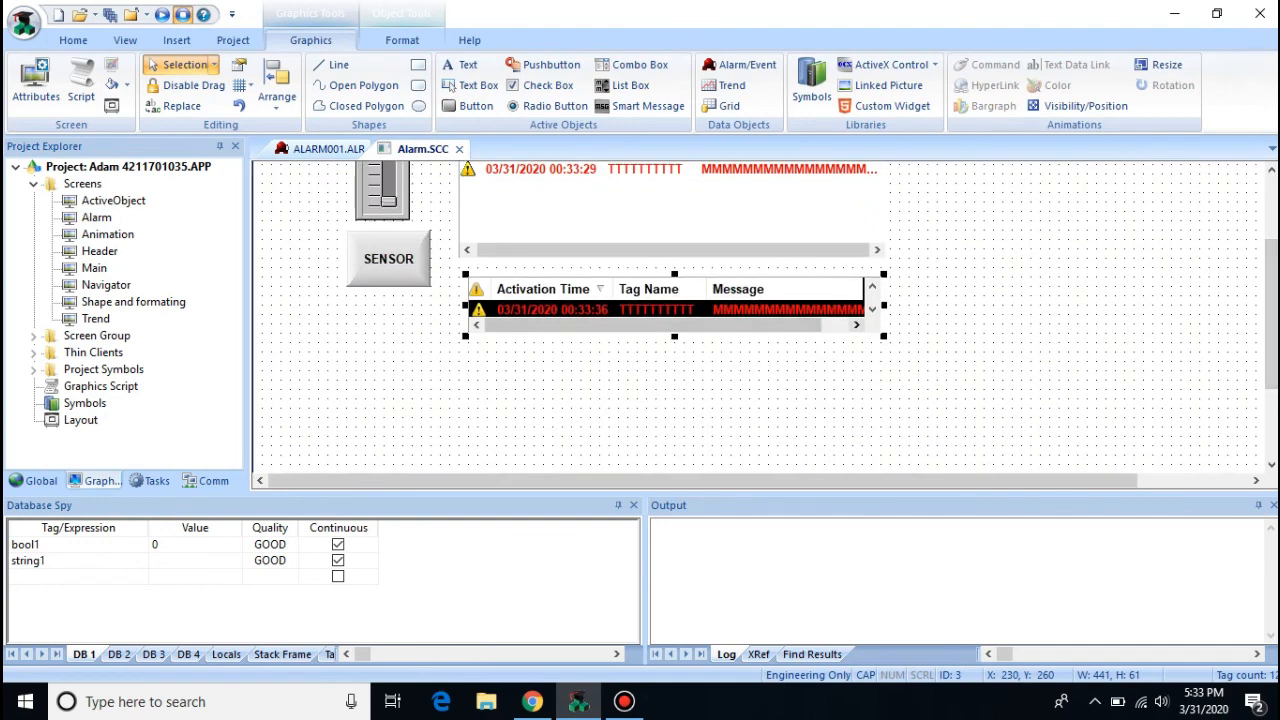
pyautogui.moveTo(884, 336); pyautogui.dragTo(902, 467)
# Step: Give the new Alarm/Event control a white background and set its type to Alarm History
pyautogui.rightClick(858, 395)
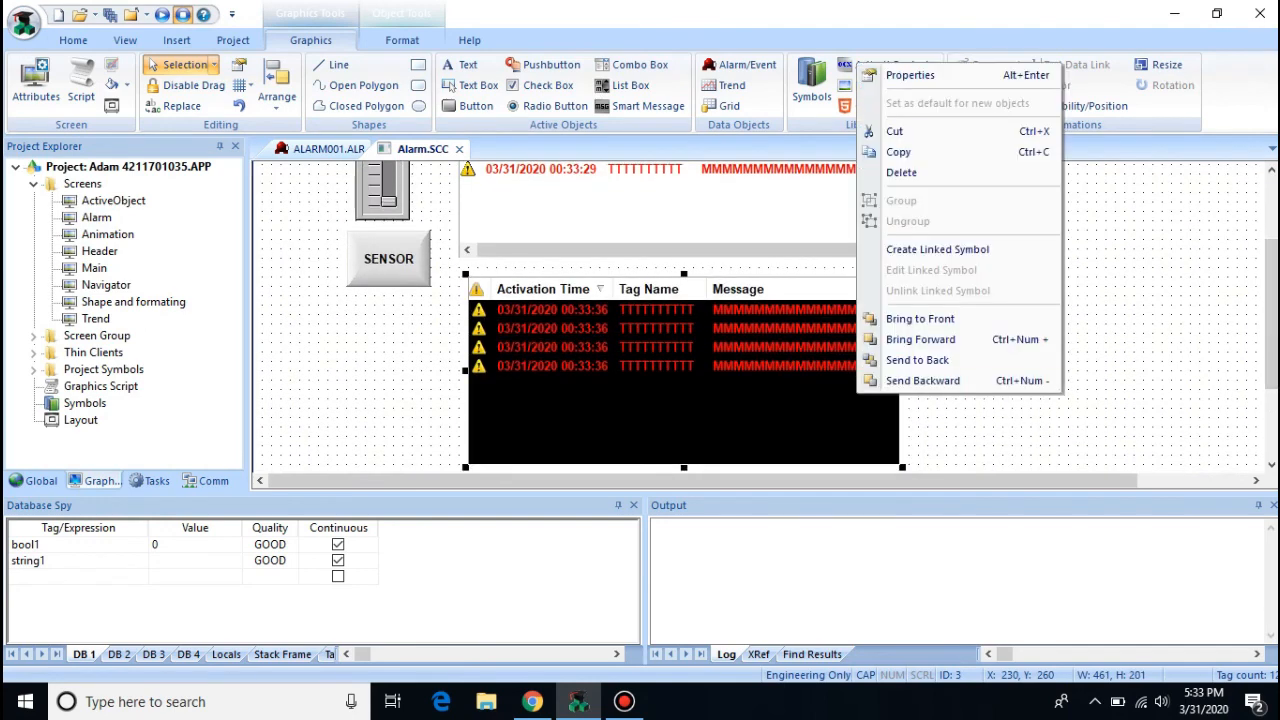
pyautogui.click(850, 408)
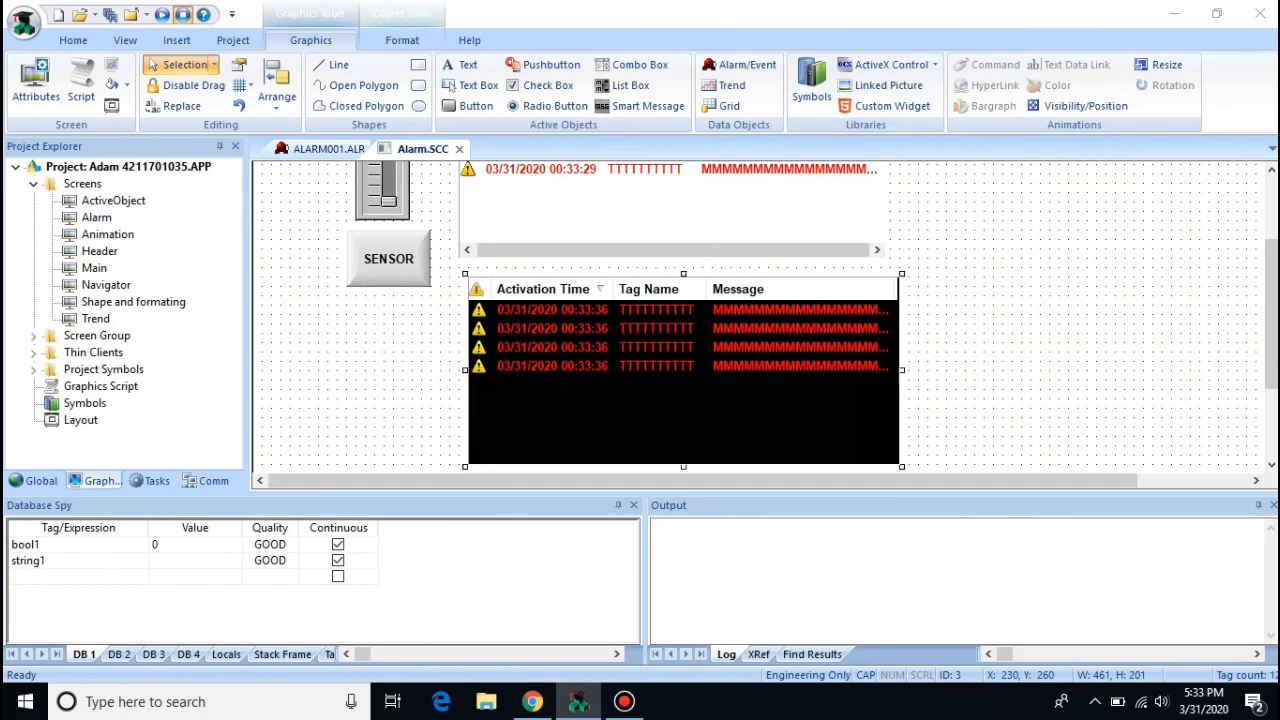
pyautogui.click(852, 163)
pyautogui.rightClick(817, 429)
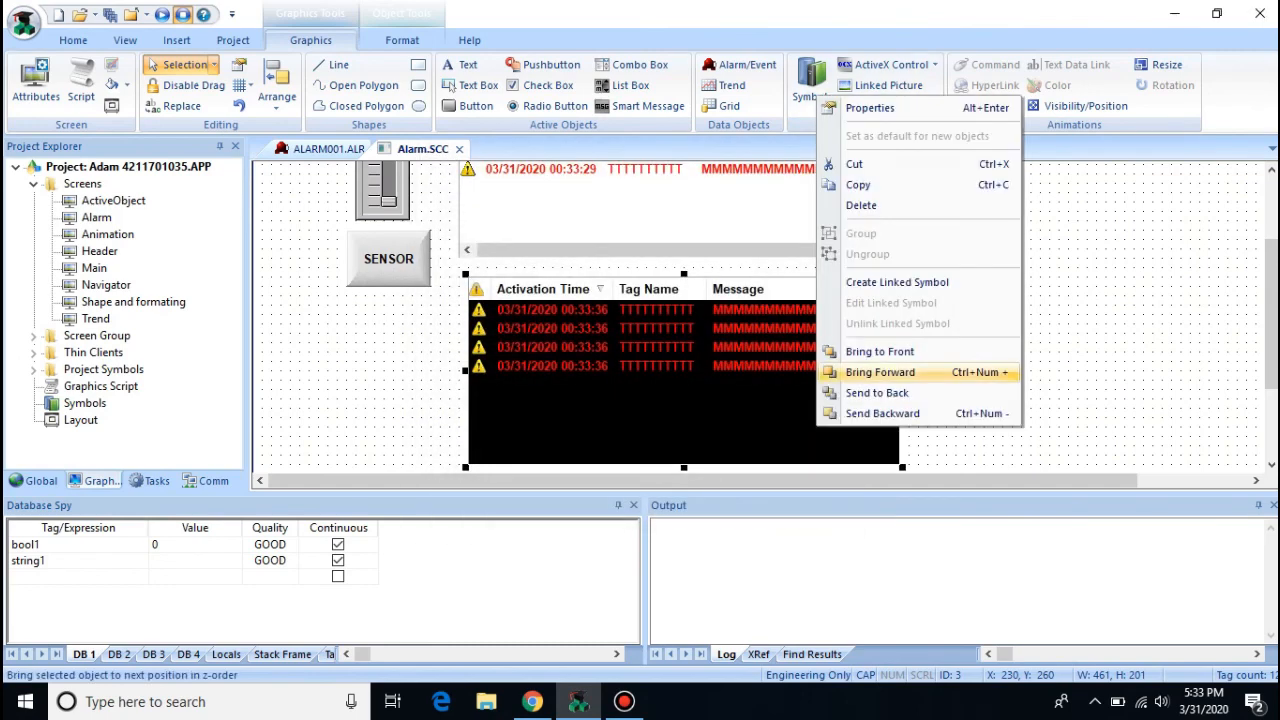
pyautogui.click(858, 107)
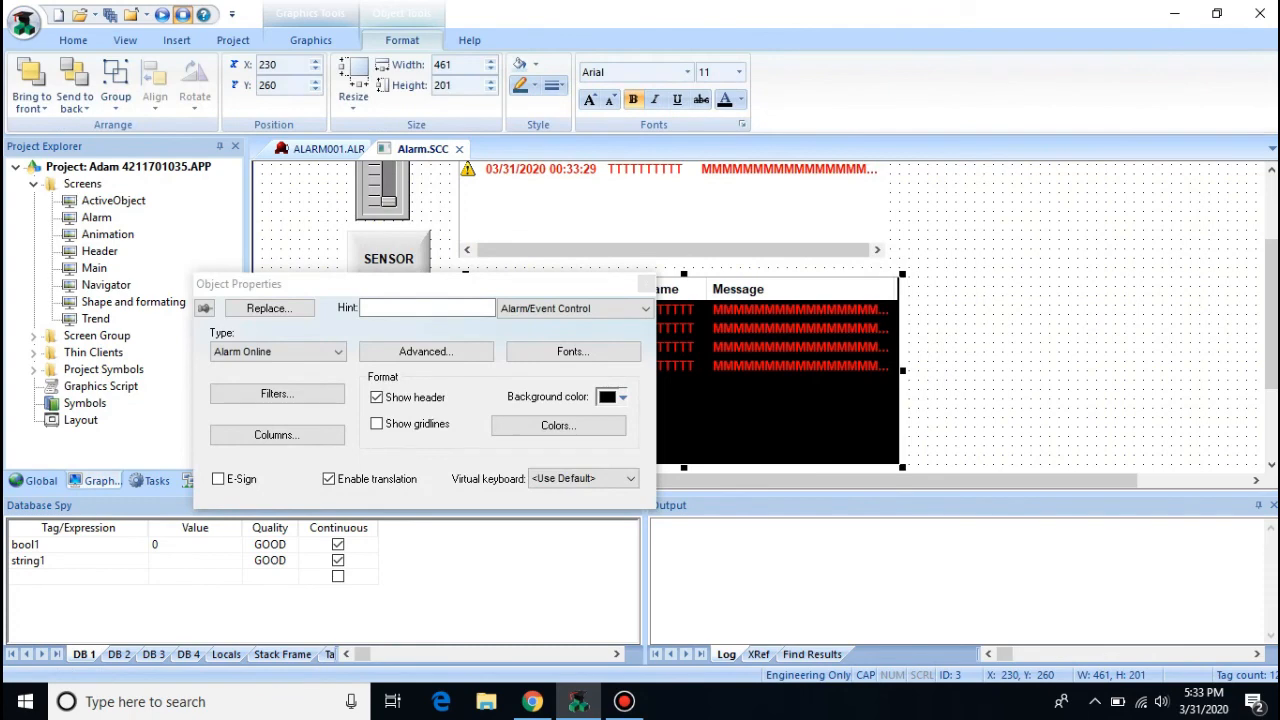
pyautogui.click(622, 398)
pyautogui.click(607, 438)
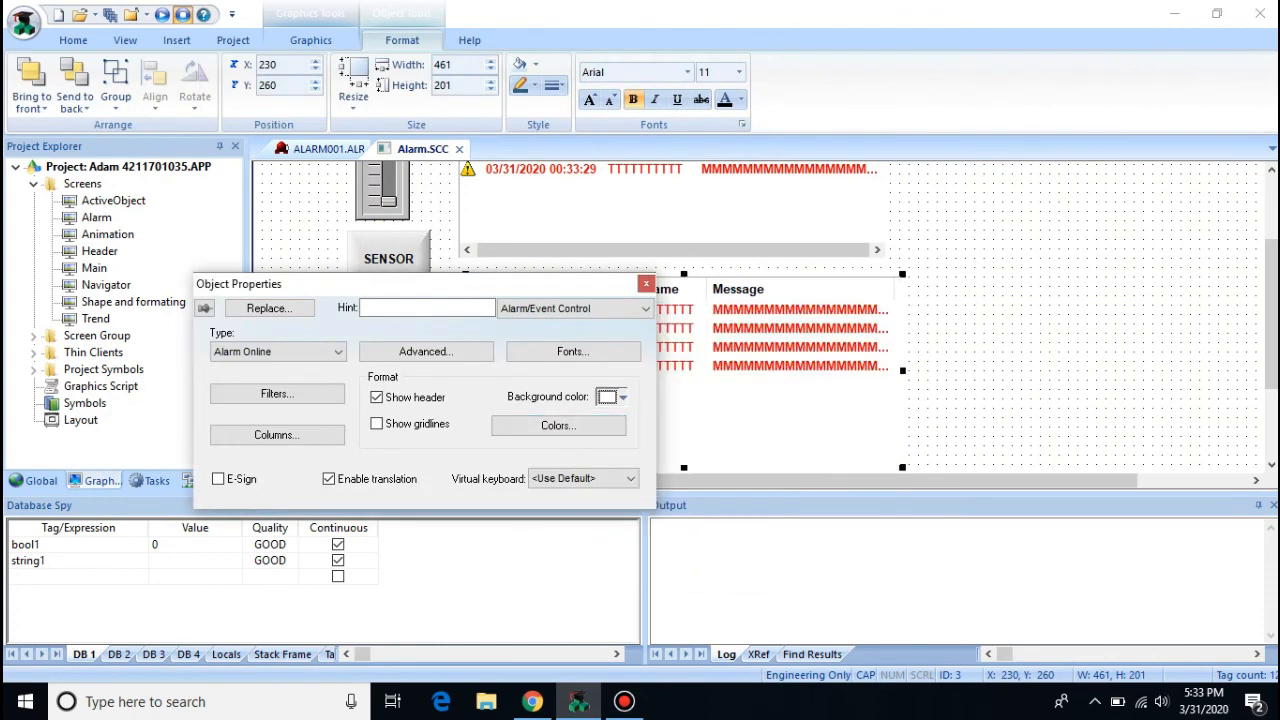
pyautogui.click(338, 351)
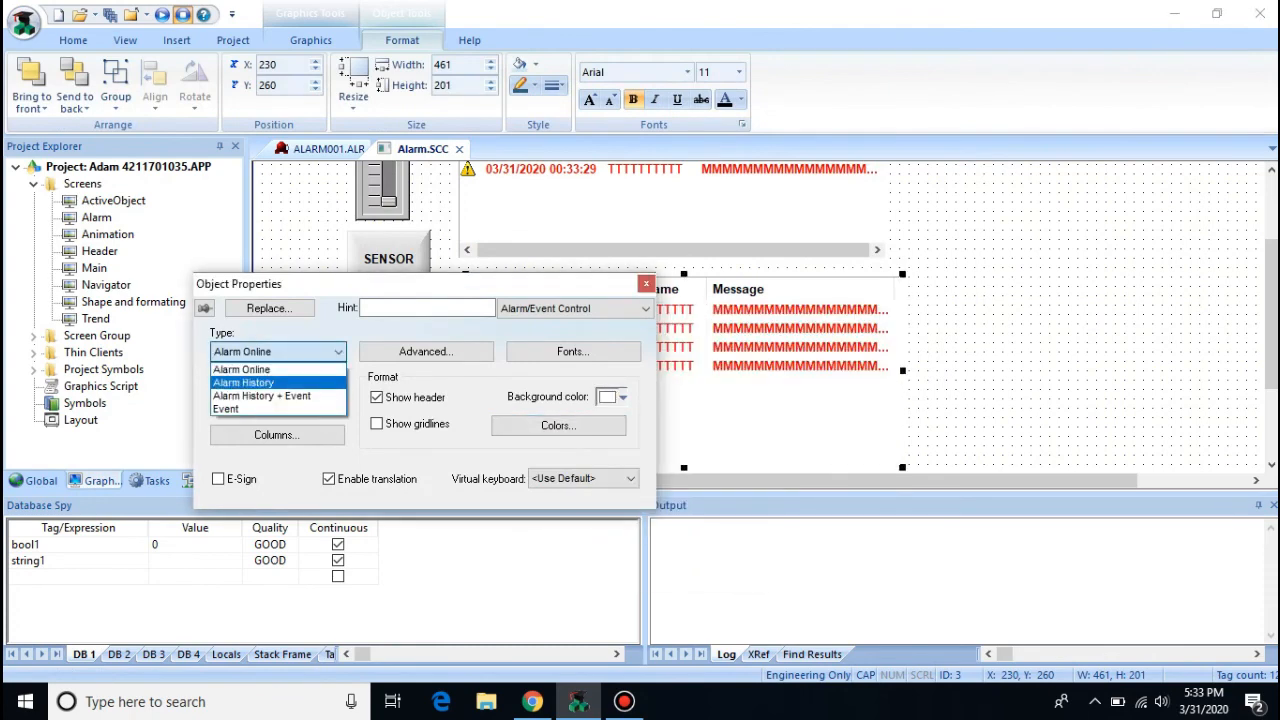
pyautogui.click(243, 382)
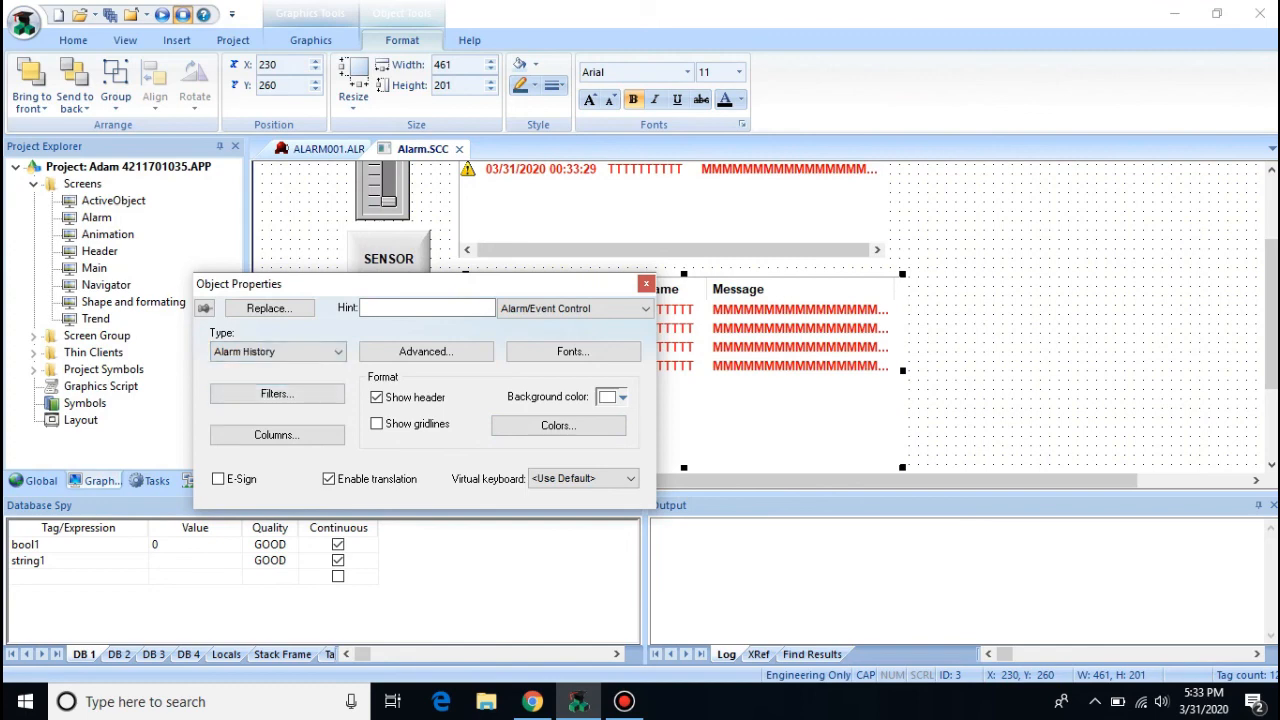
pyautogui.click(646, 284)
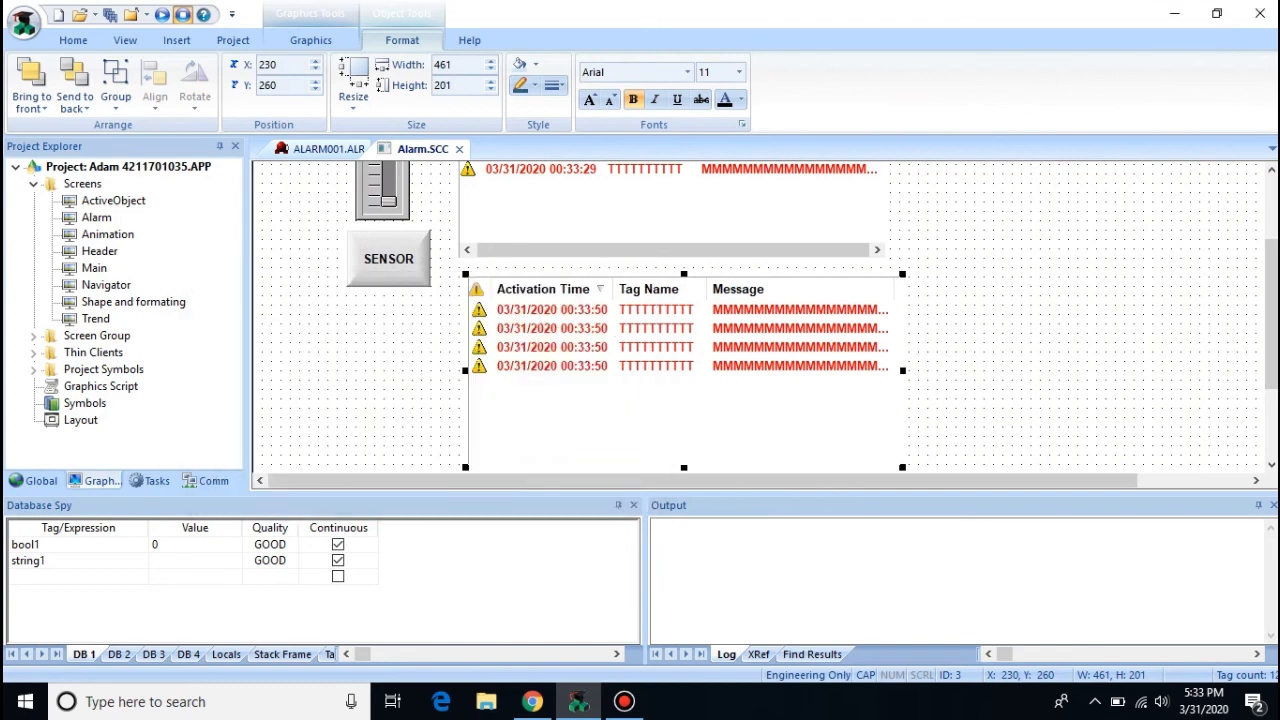
pyautogui.click(448, 308)
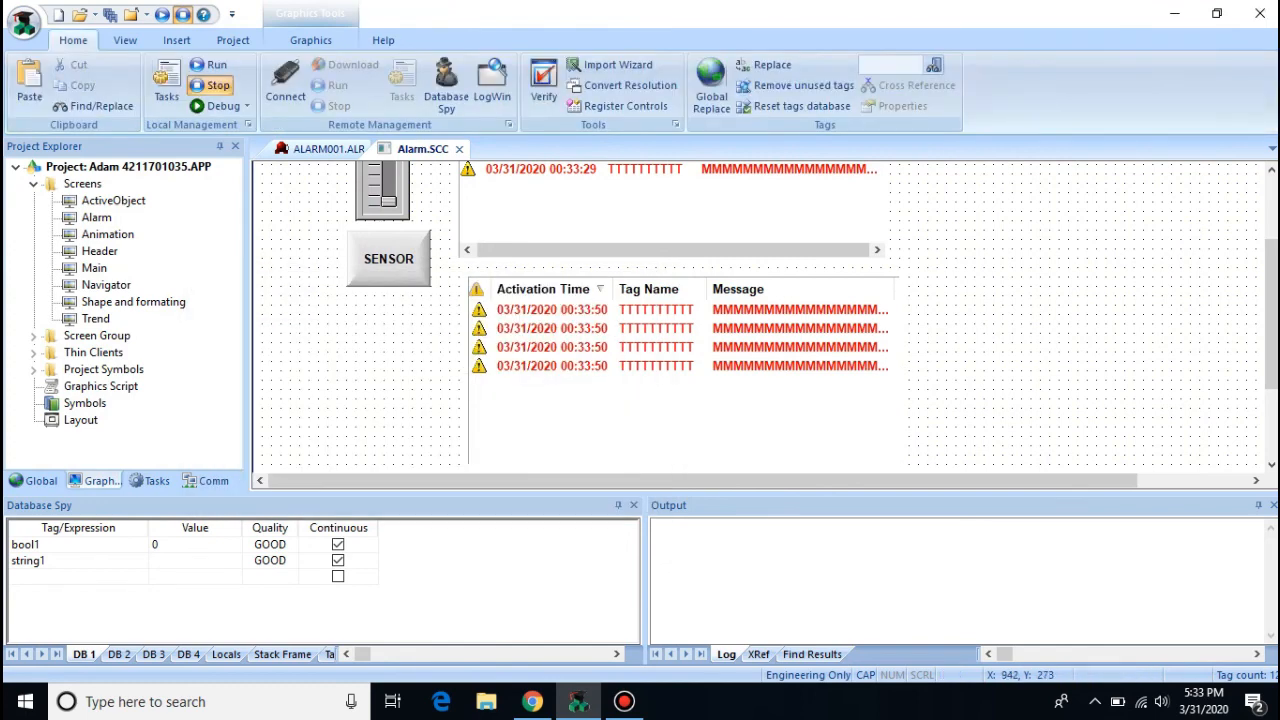
# Step: Save and close both the Alarm screen and the alarm worksheet
pyautogui.click(459, 148)
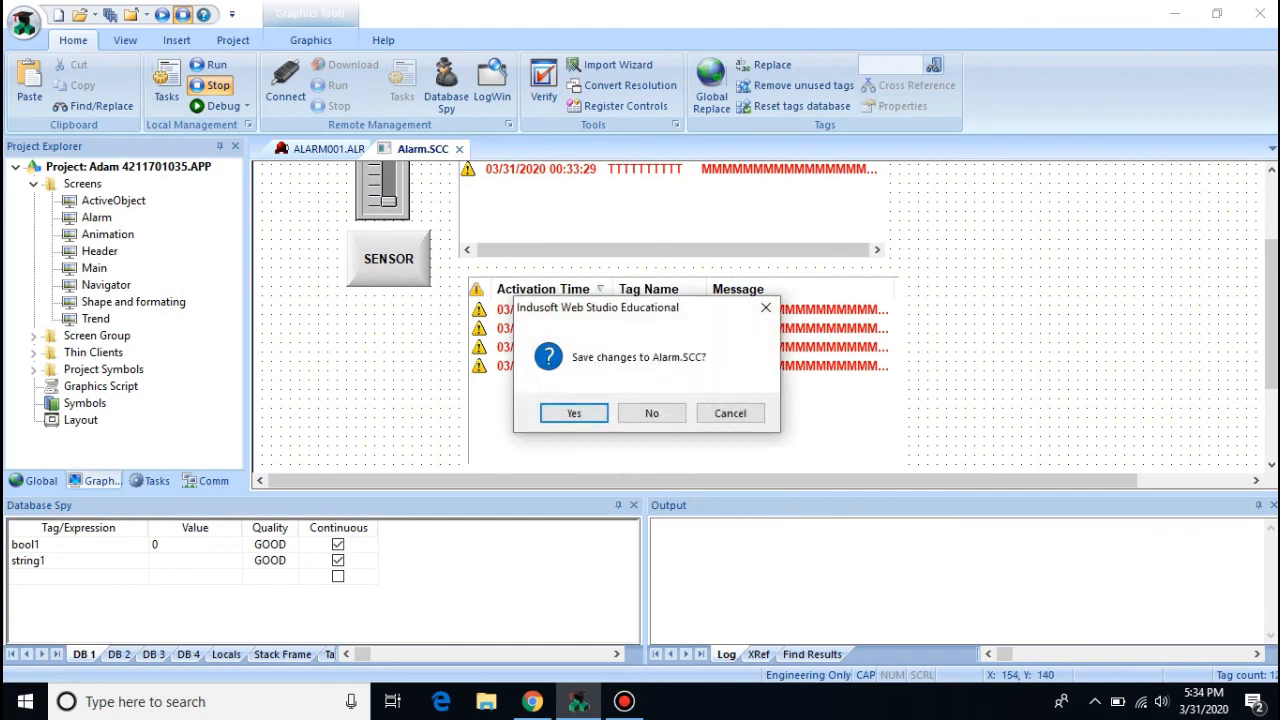
pyautogui.click(571, 411)
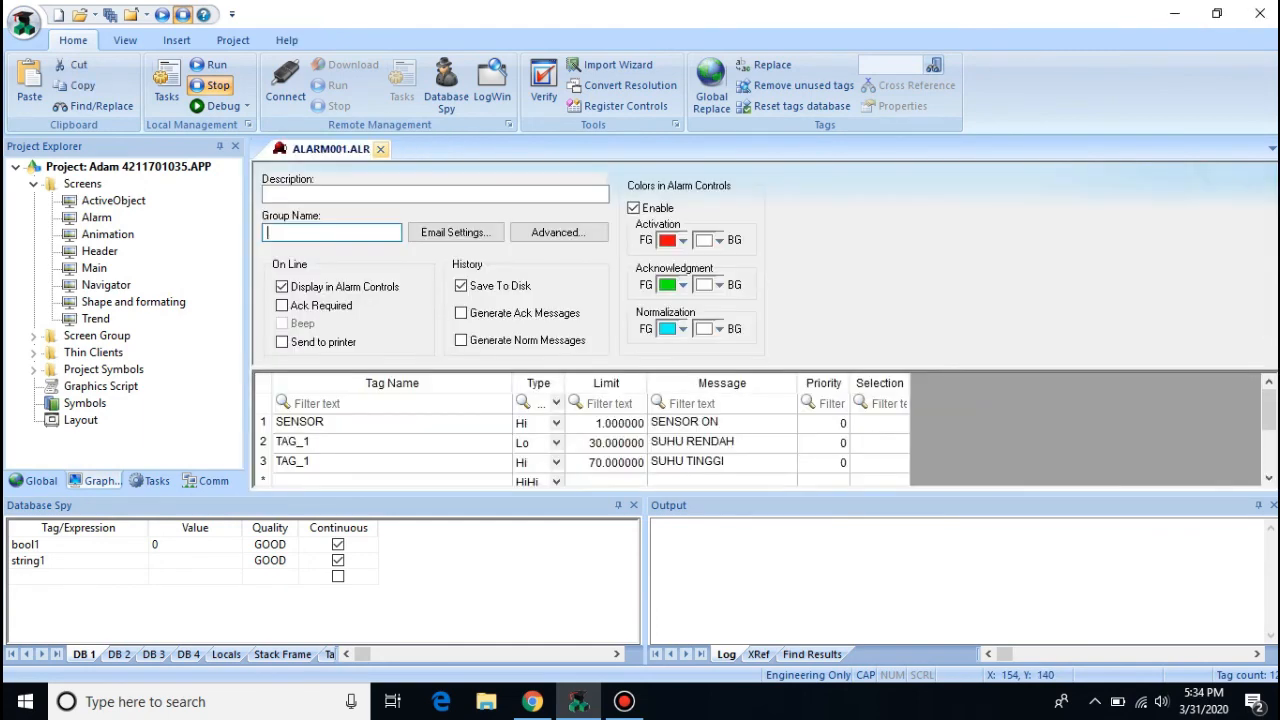
pyautogui.click(380, 148)
pyautogui.click(571, 411)
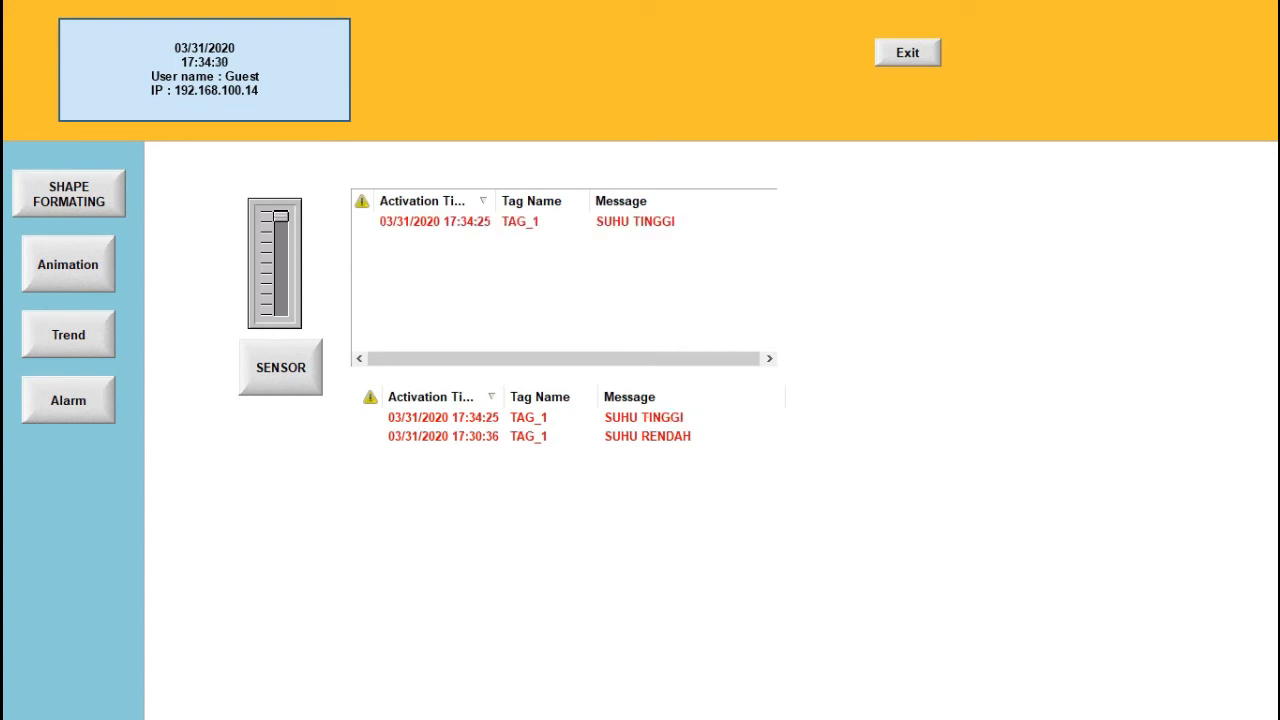
# Step: Test the alarm history in the running project by moving the slider from high to below the low limit, and exit the runtime
pyautogui.click(540, 222)
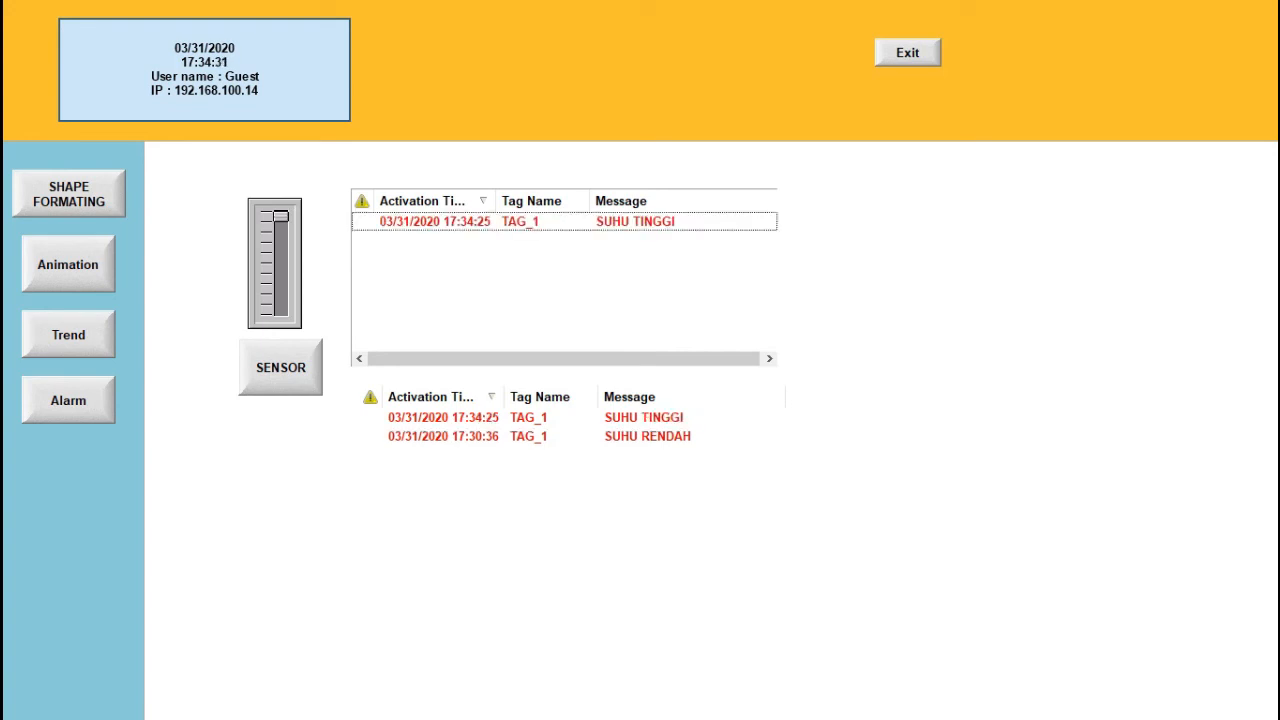
pyautogui.moveTo(281, 216); pyautogui.dragTo(281, 310)
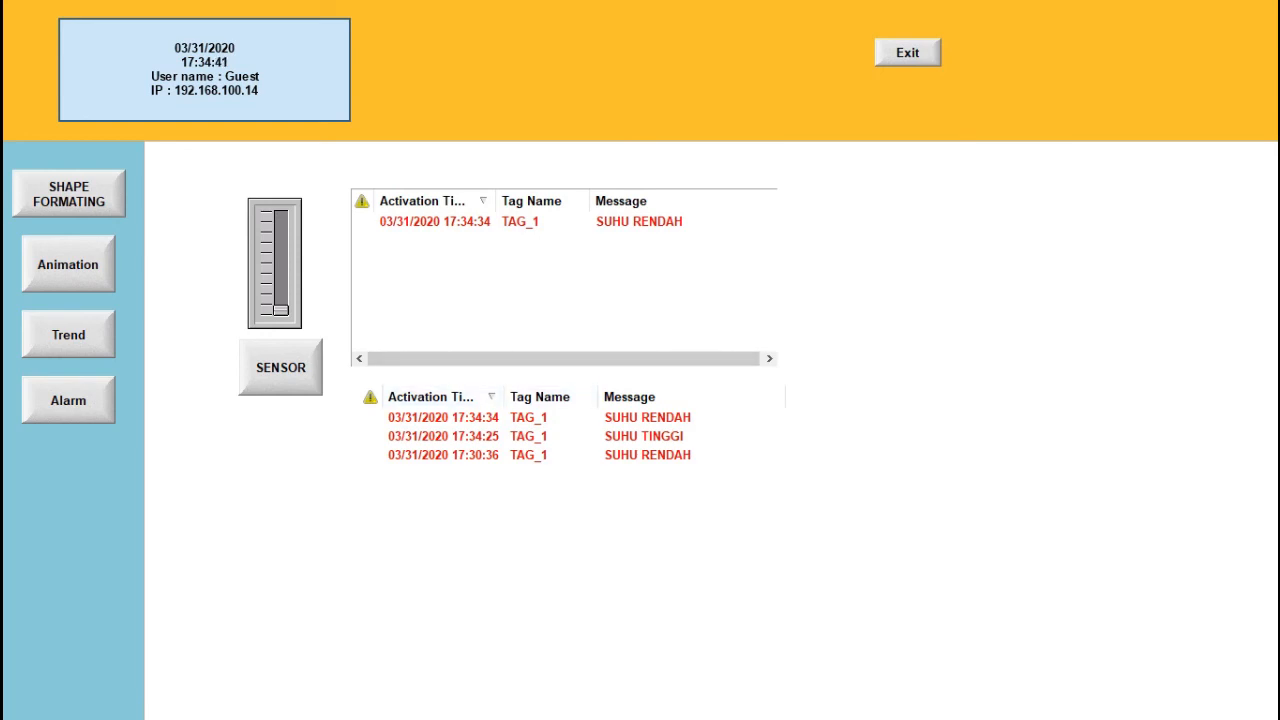
pyautogui.click(908, 53)
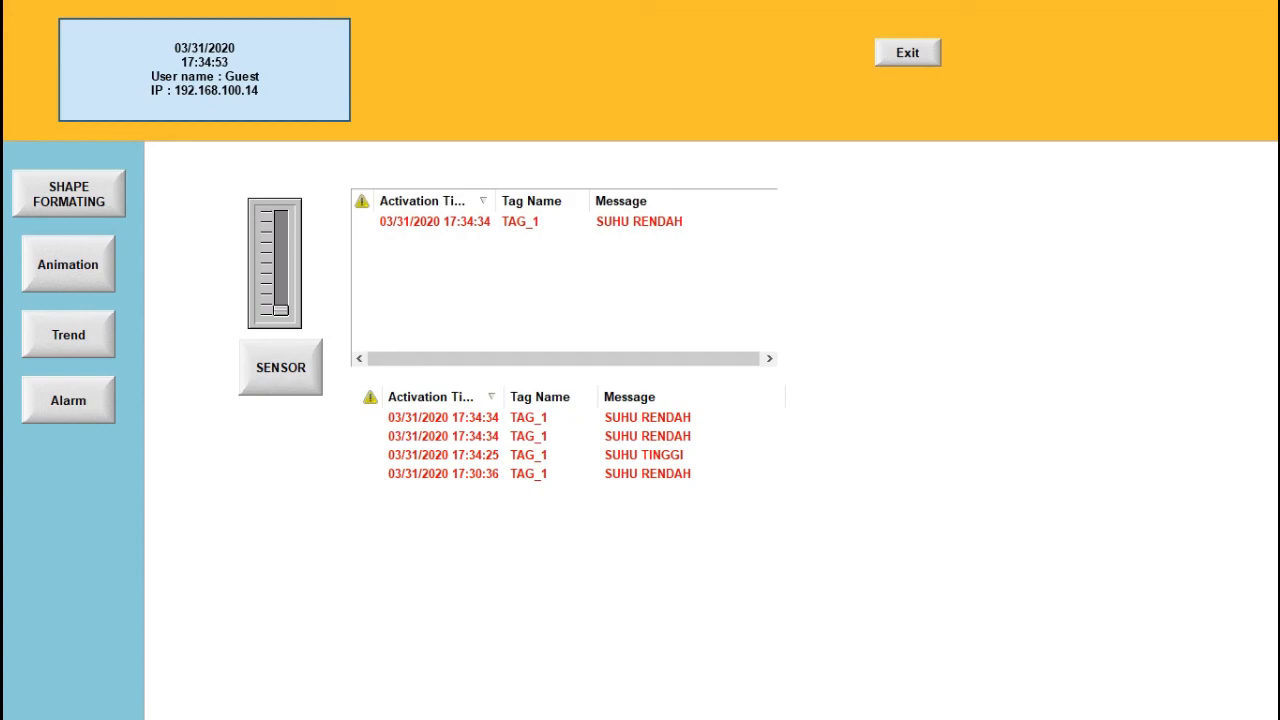
pyautogui.click(572, 455)
pyautogui.click(908, 53)
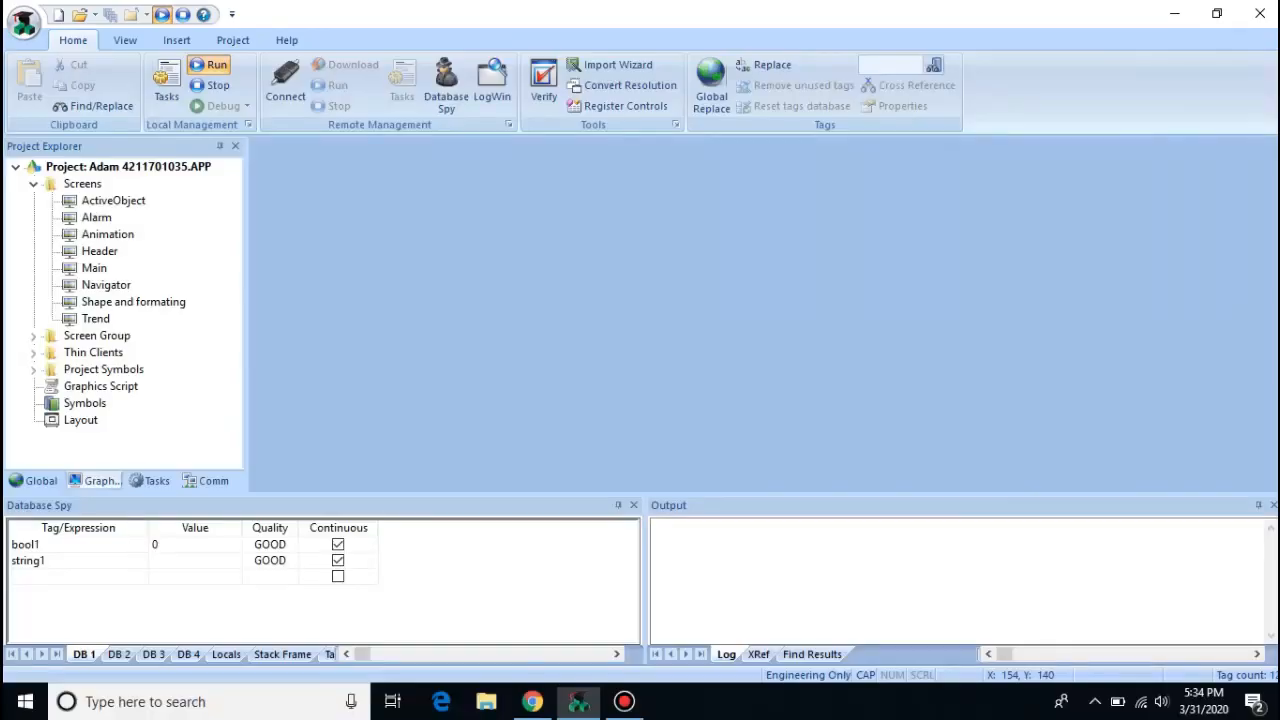